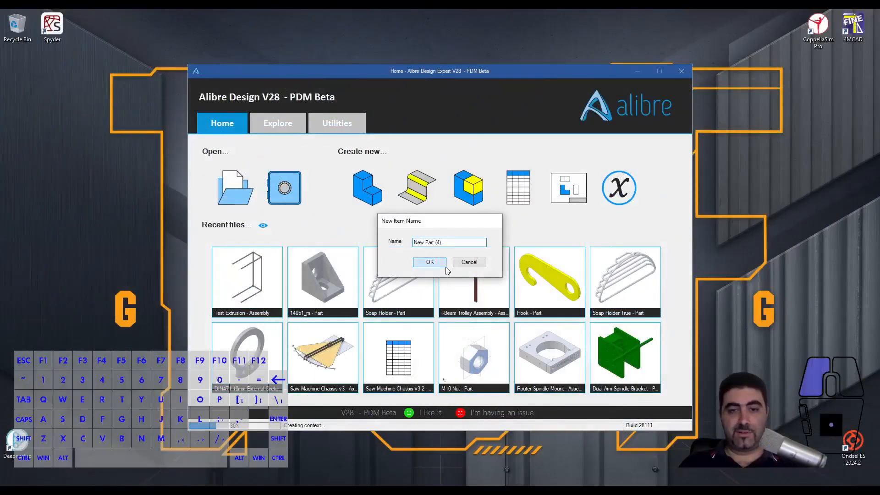
Create the part New Part (4) and sketch a 100 × 50 mm rectangle centred on the origin of the XY plane
left_click(445, 262)
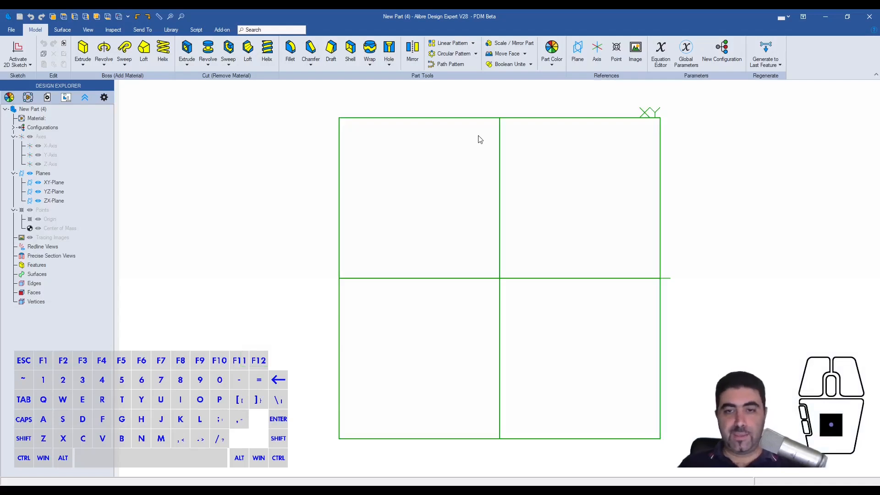
left_click(476, 123)
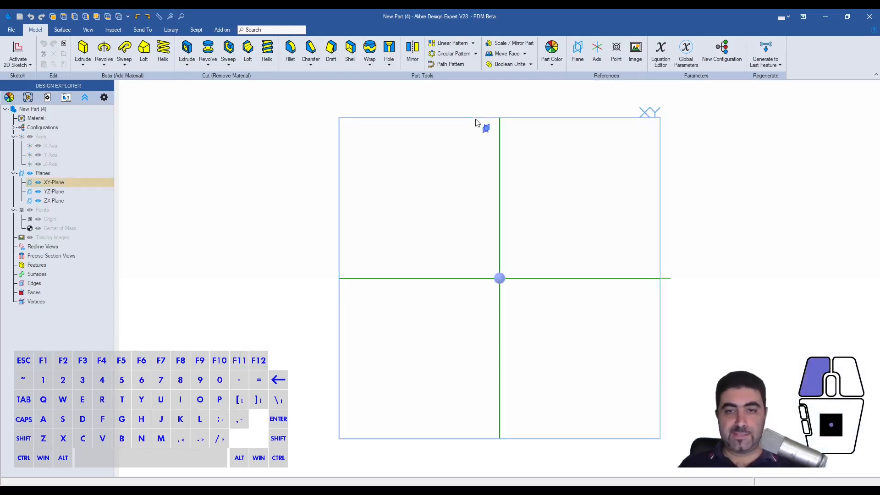
key("shift+r")
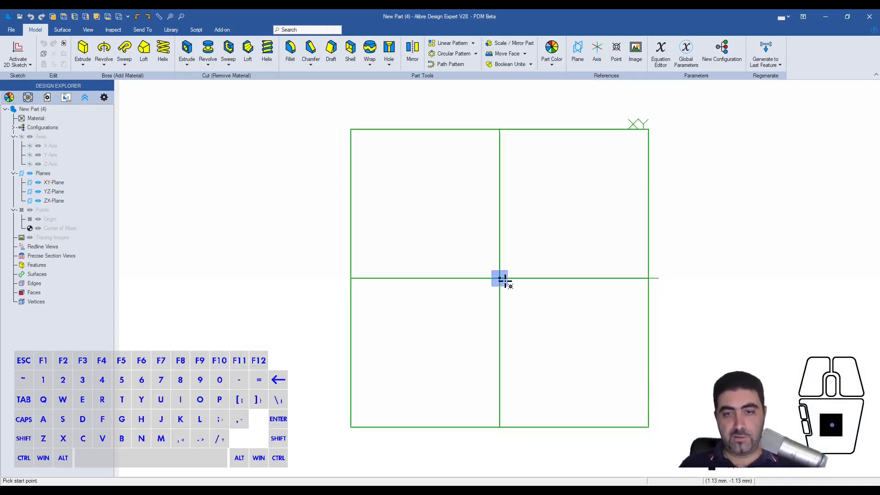
left_click(500, 278)
type("10050")
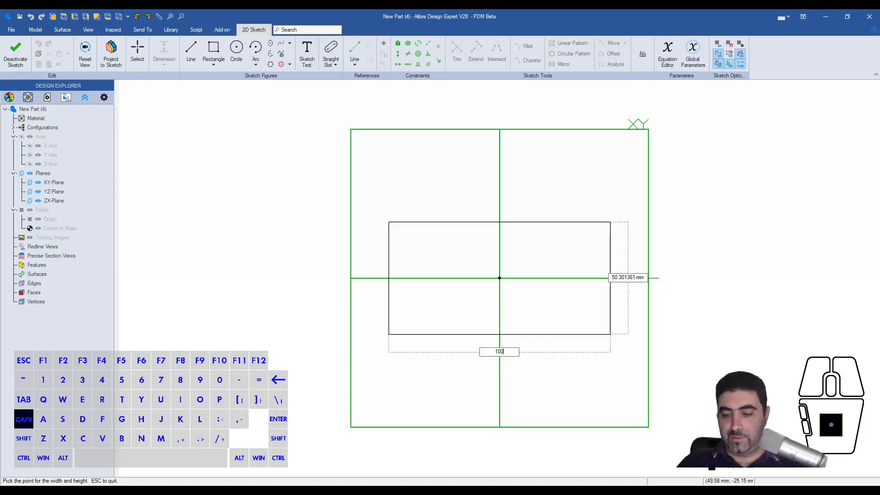
key("BackSpace")
key("BackSpace")
key("Caps_Lock")
key("Tab")
type("50")
key("Return")
Extrude the rectangle 20 mm as a boss
type("e")
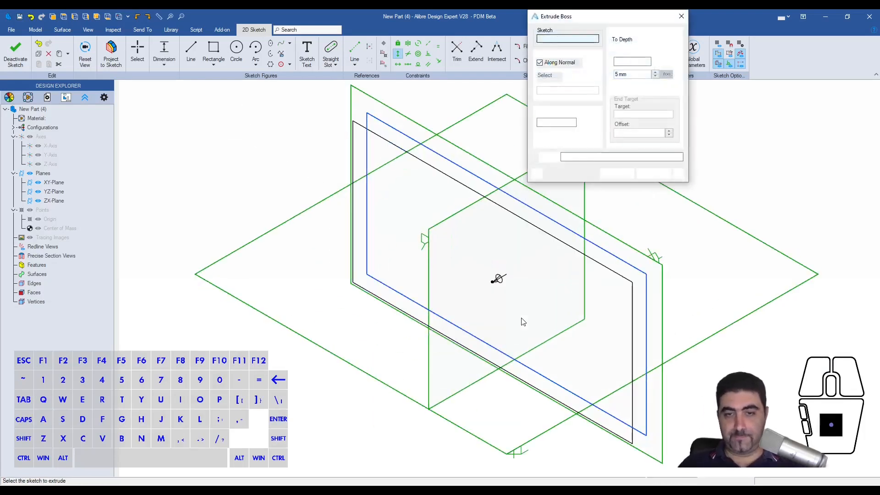
type("20")
key("Return")
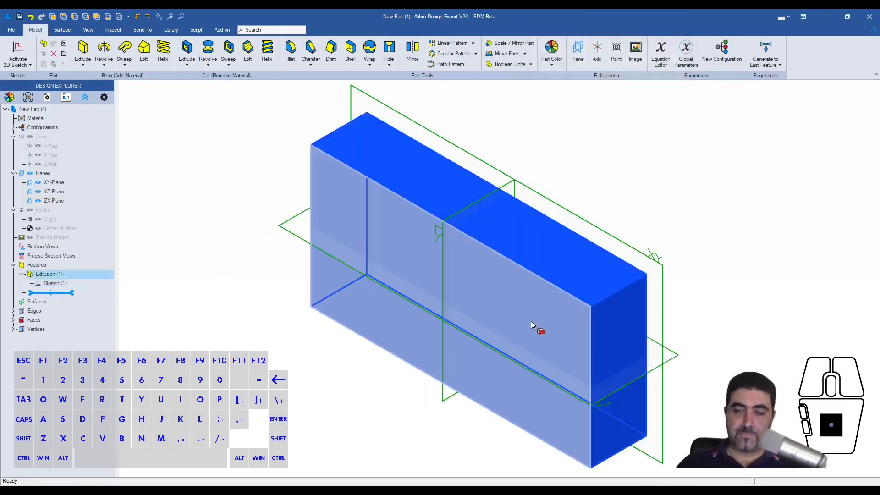
key("Escape")
Sketch a 30 × 20 mm rectangle on the block's large upper face, starting from its upper-left corner
middle_click_drag(513, 227, 495, 273)
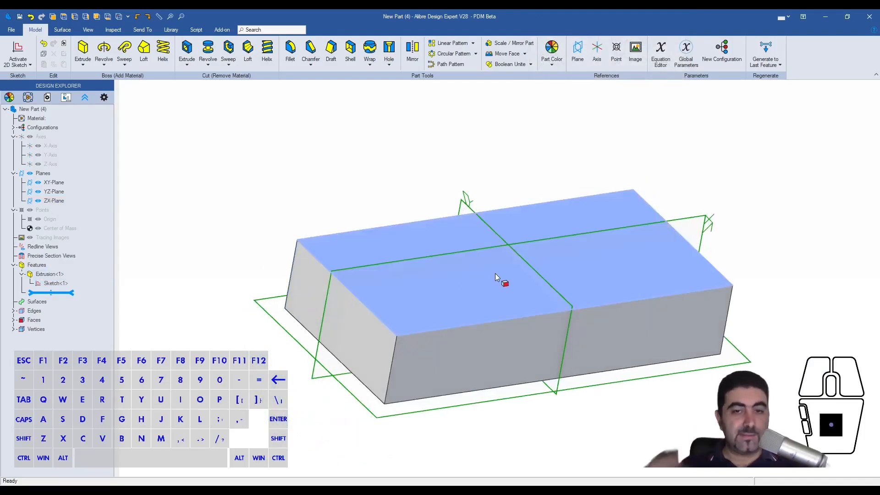
key("s")
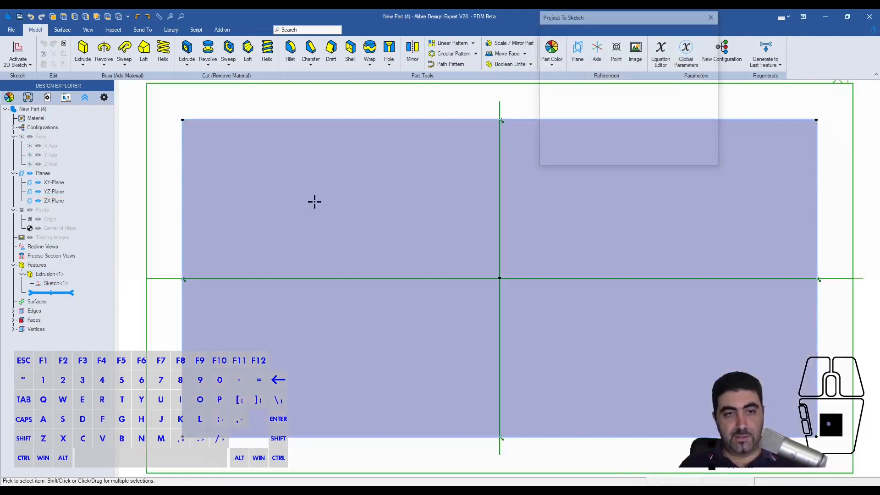
key("r")
left_click(181, 120)
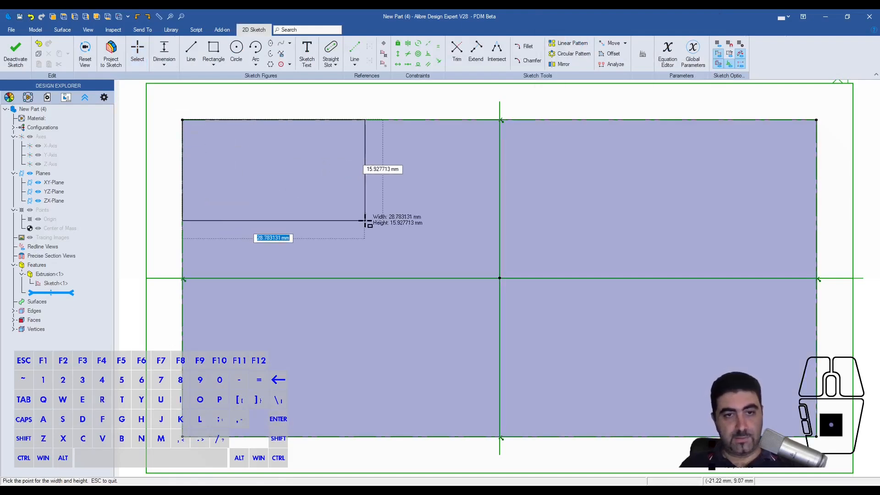
type("30")
key("Tab")
type("20")
key("Return")
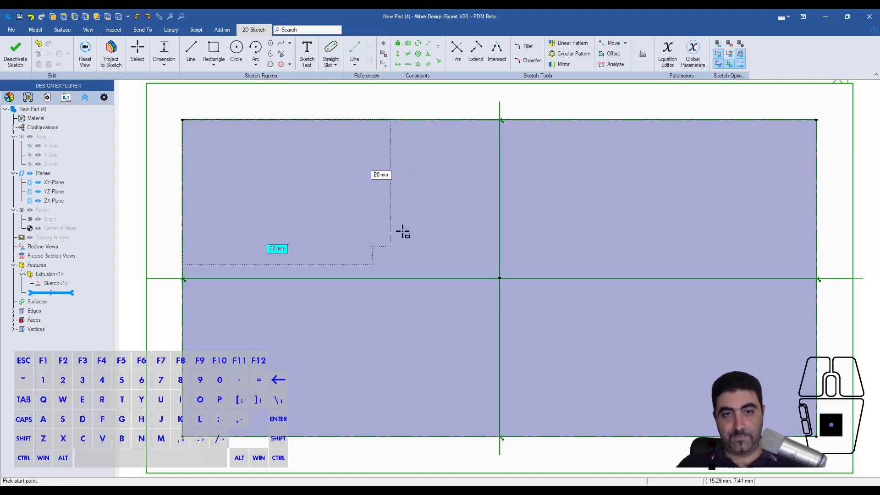
Cut the 30 × 20 mm rectangle 10 mm deep into the block
key("shift+e")
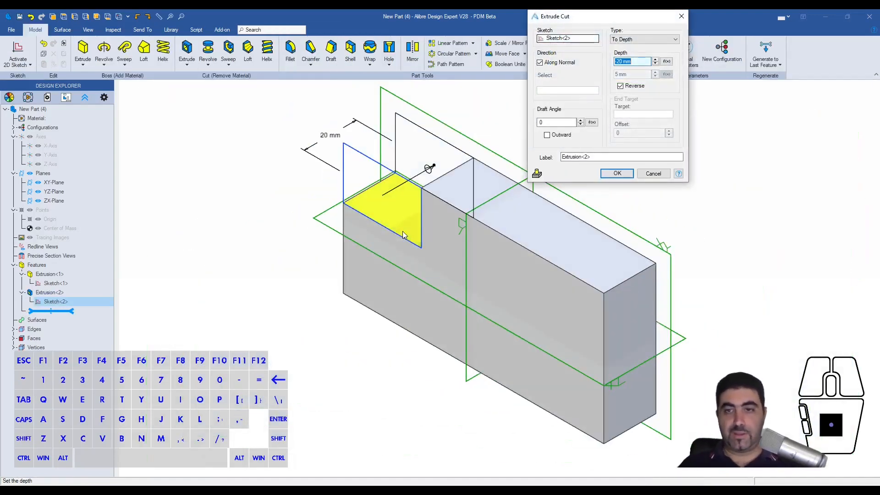
type("10")
key("Return")
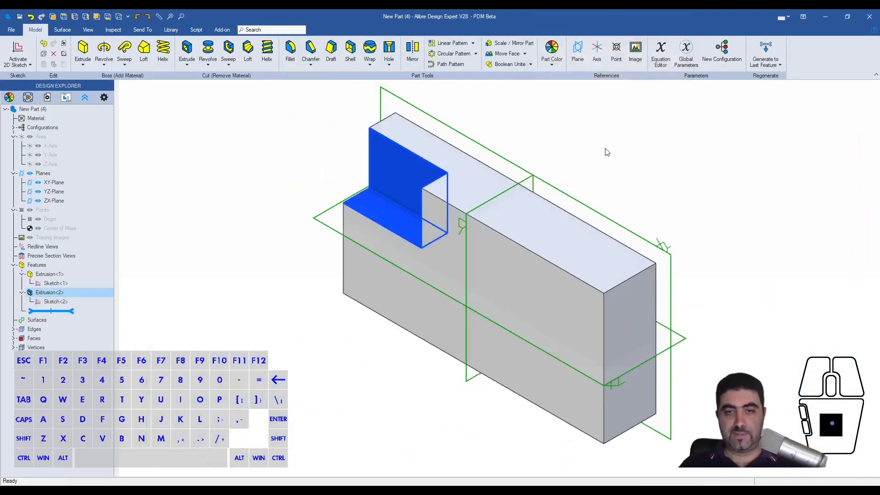
key("Escape")
Start a simple hole feature and set the block's stepped top face as its start surface
middle_click_drag(485, 325, 525, 301)
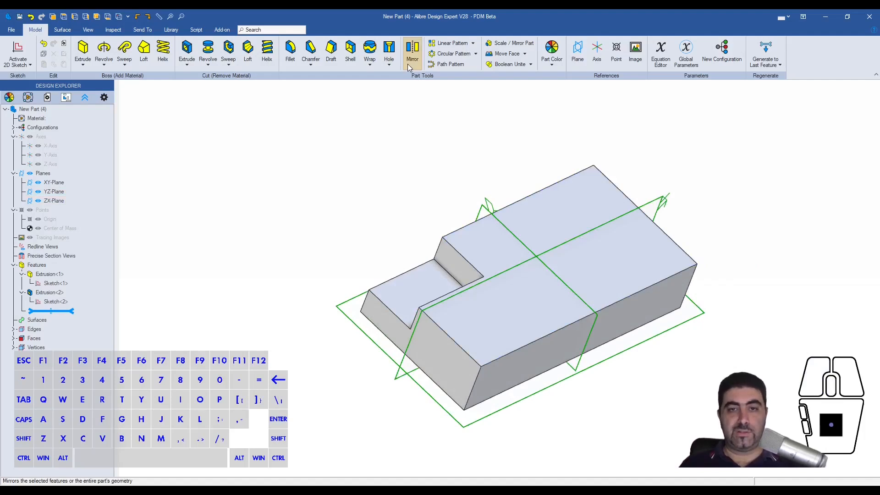
mouse_move(488, 177)
middle_mouse_down()
mouse_move(487, 161)
mouse_move(475, 171)
mouse_move(486, 159)
middle_mouse_up()
scroll(411, 256, "up", 2)
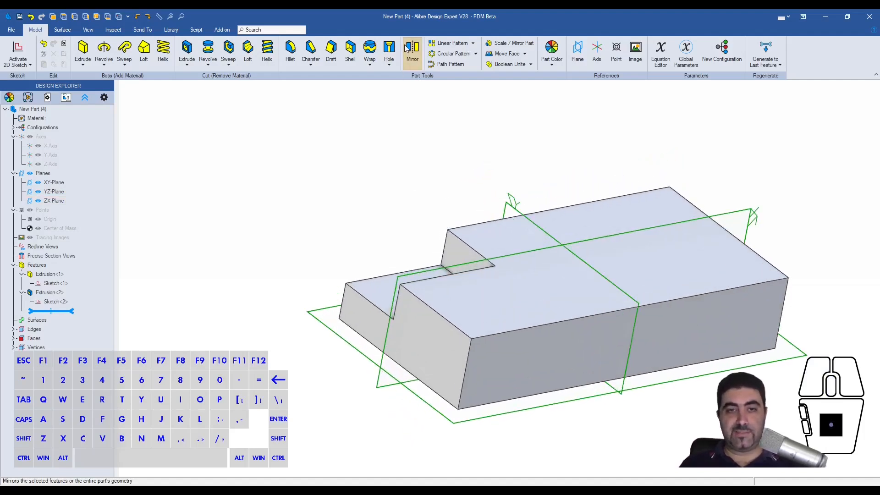
left_click(389, 50)
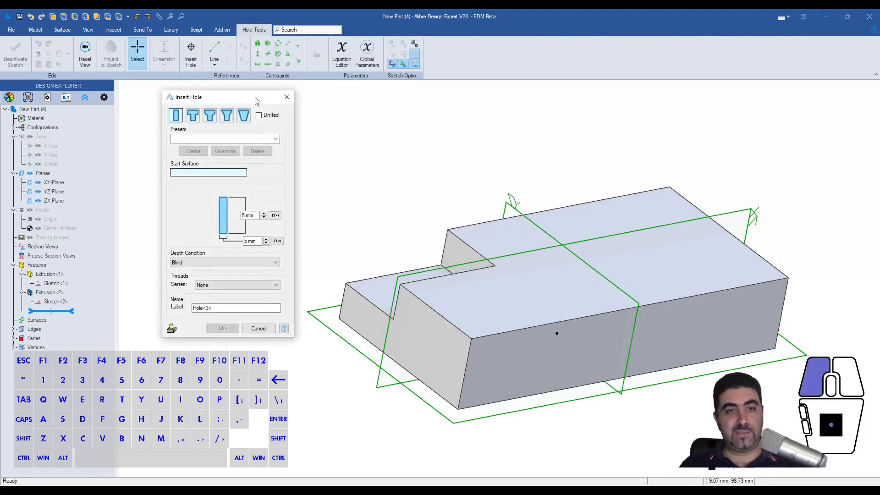
left_click_drag(238, 102, 210, 96)
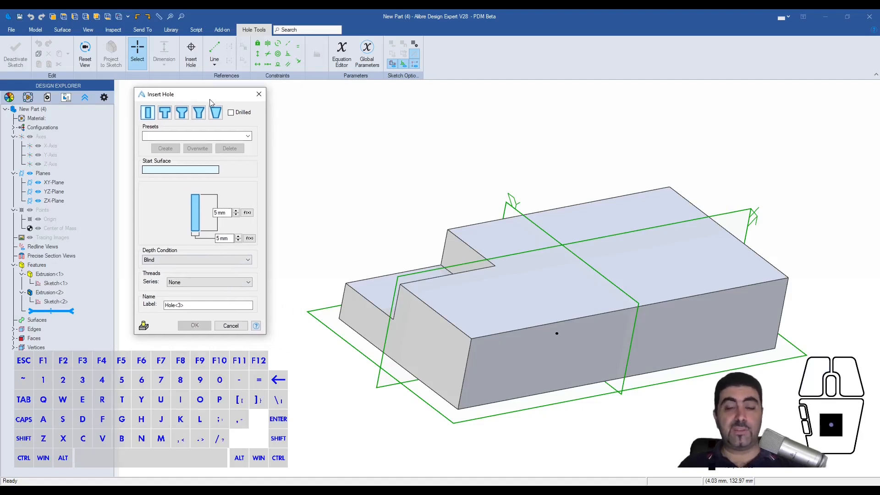
left_click(246, 30)
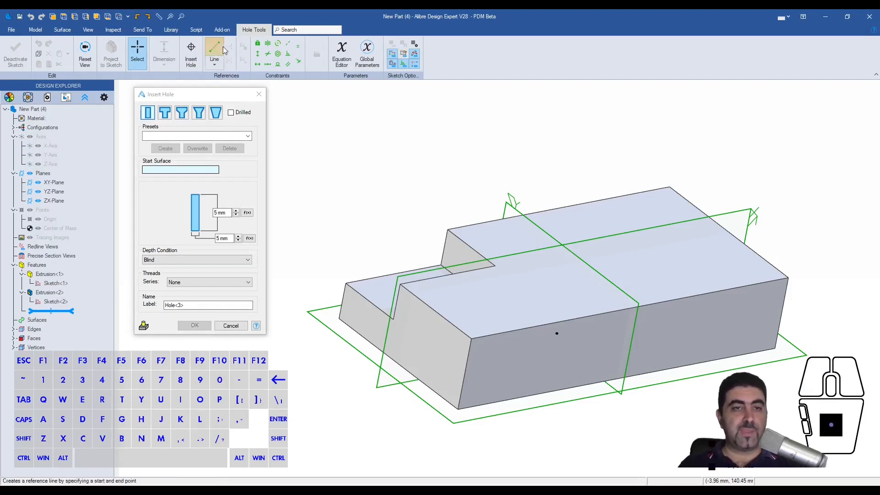
left_click_drag(206, 95, 210, 116)
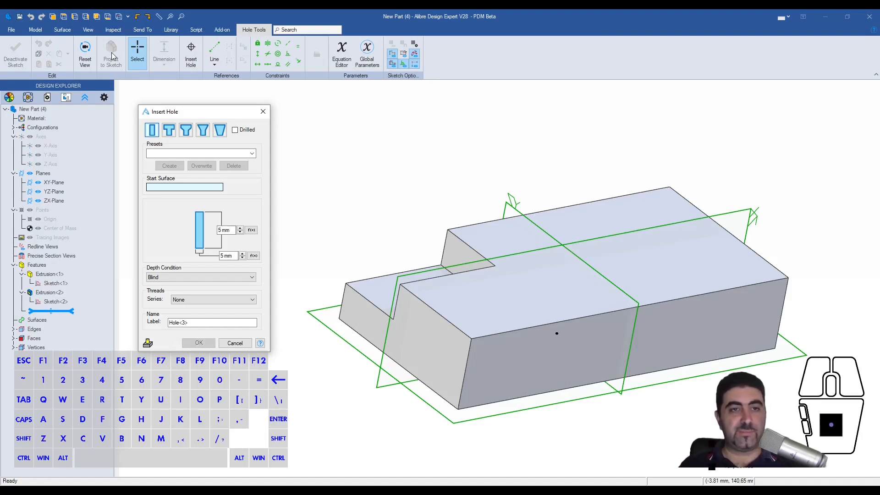
left_click(207, 191)
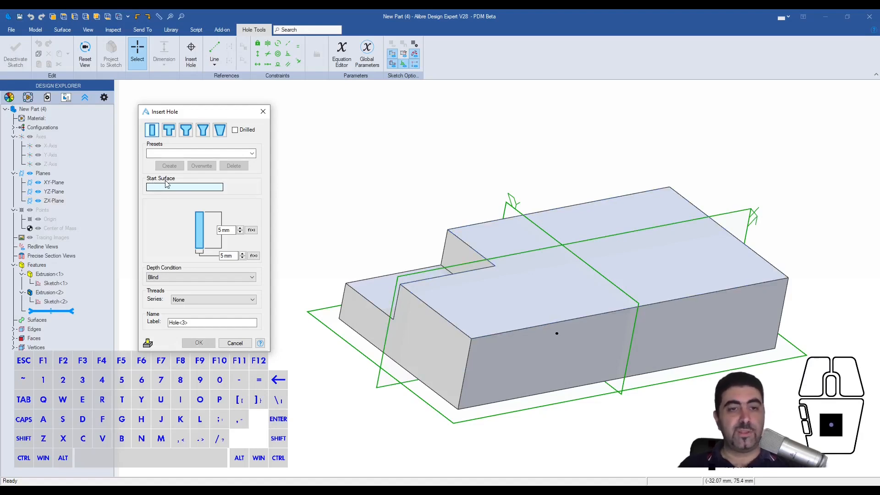
left_click(578, 293)
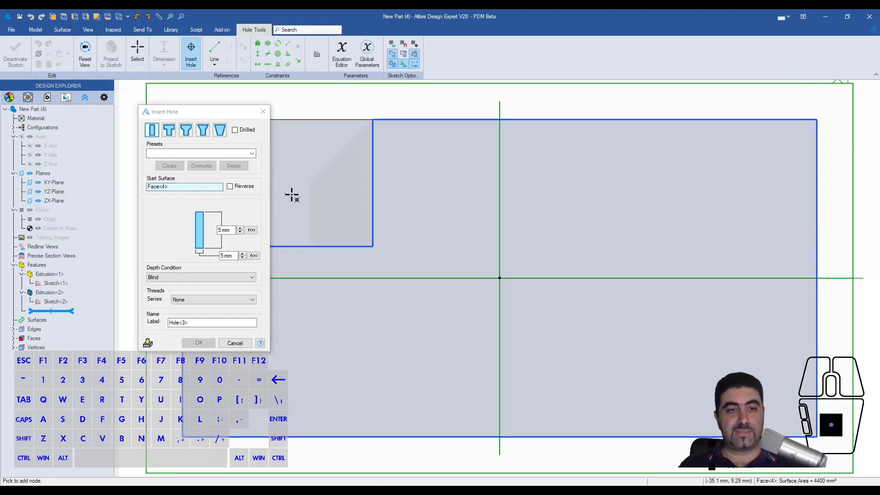
scroll(634, 230, "down", 3)
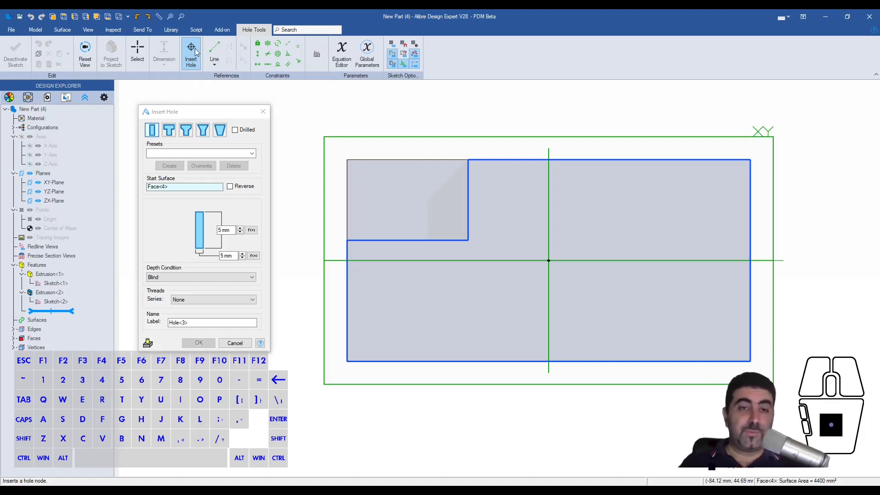
Place one hole node near the top face's upper-right corner and another at the centre of the block
left_click(549, 261)
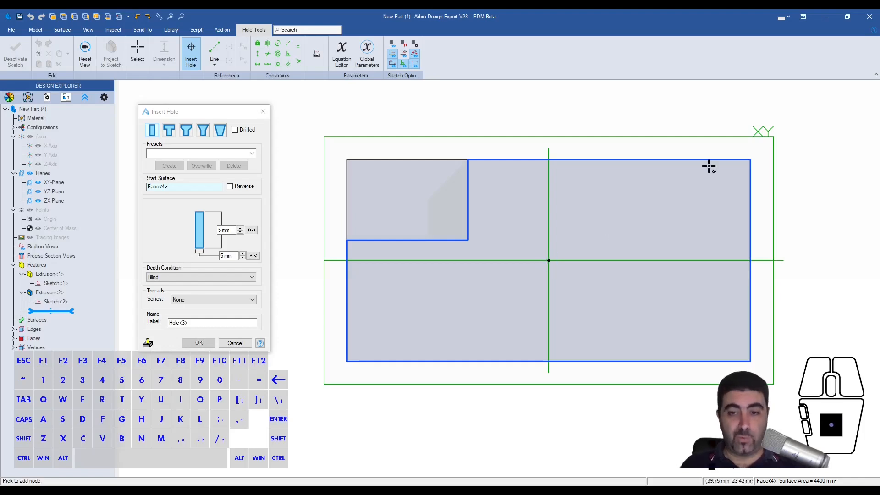
left_click(683, 193)
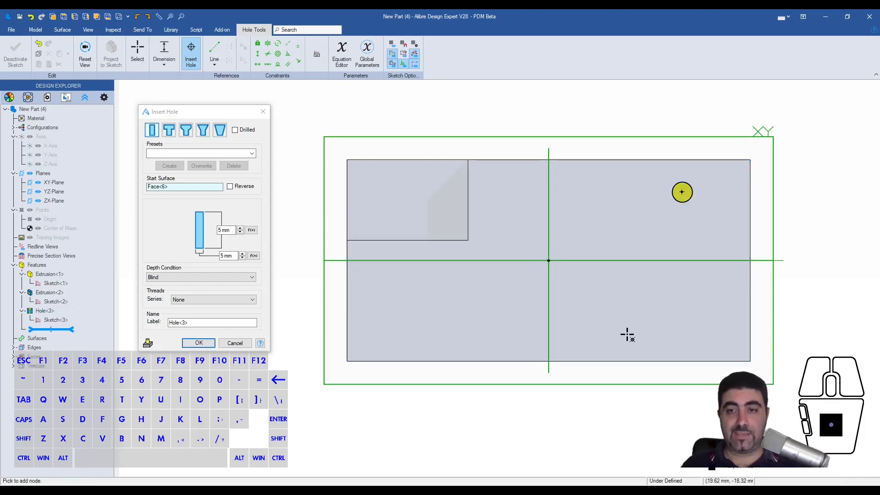
mouse_move(691, 229)
middle_mouse_down()
mouse_move(687, 236)
mouse_move(691, 224)
mouse_move(723, 222)
mouse_move(701, 204)
middle_mouse_up()
scroll(705, 224, "up", 8)
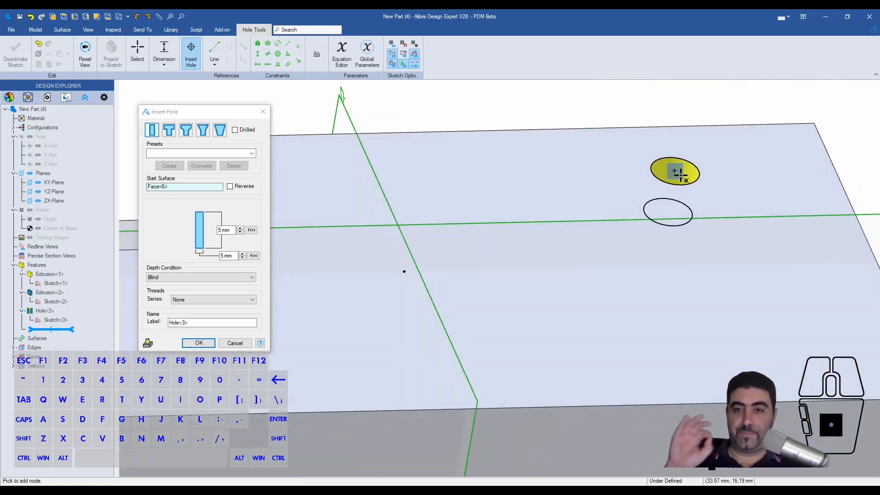
middle_click_drag(679, 174, 605, 200)
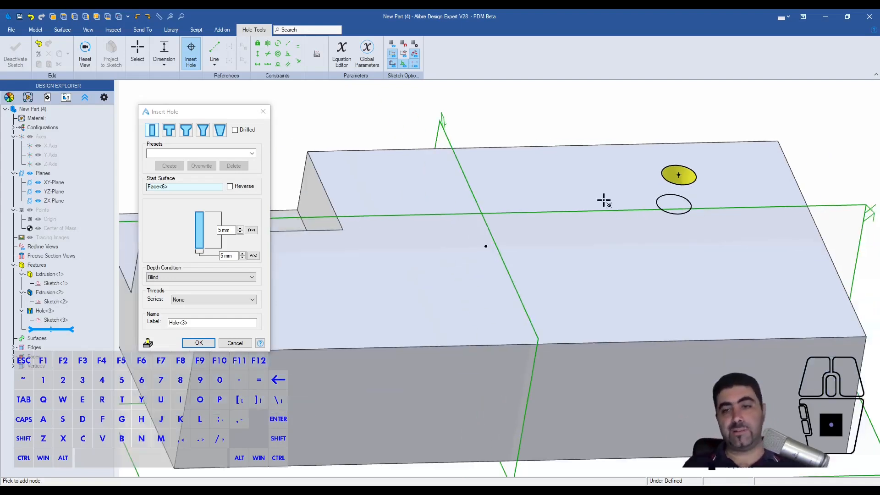
left_click(484, 246)
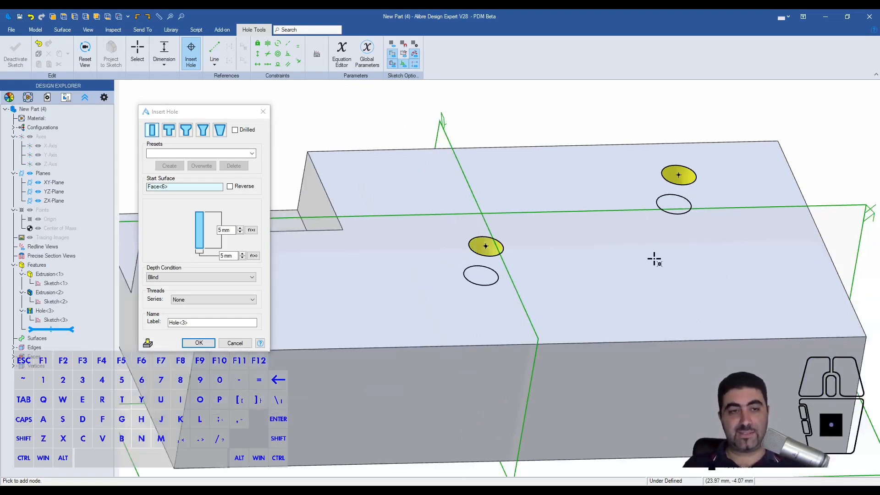
left_click(87, 65)
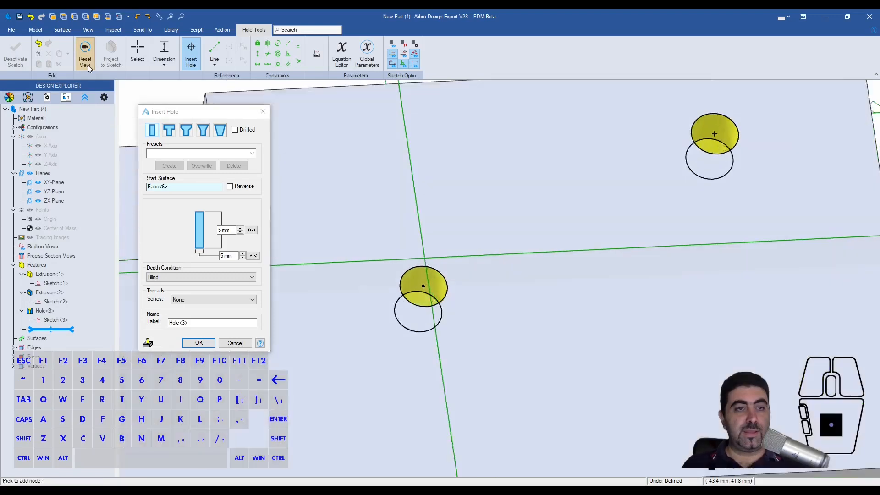
scroll(561, 261, "down", 5)
scroll(482, 280, "up", 2)
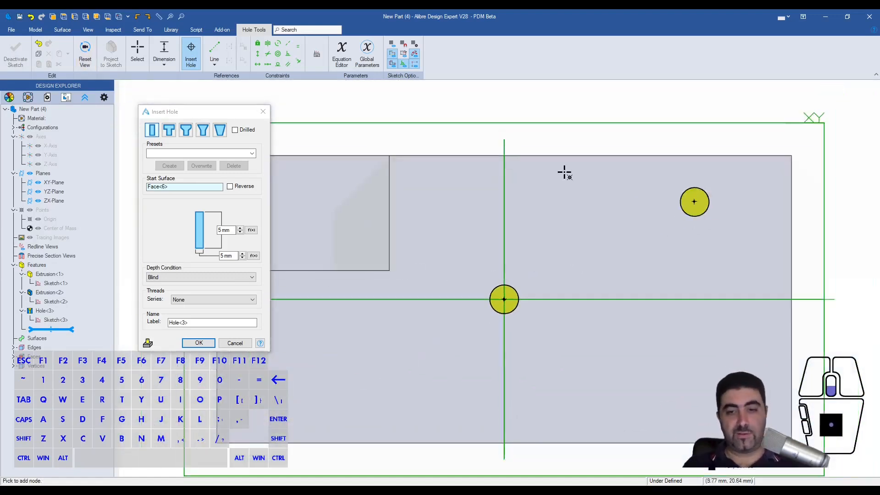
scroll(564, 173, "down", 3)
scroll(489, 206, "up", 2)
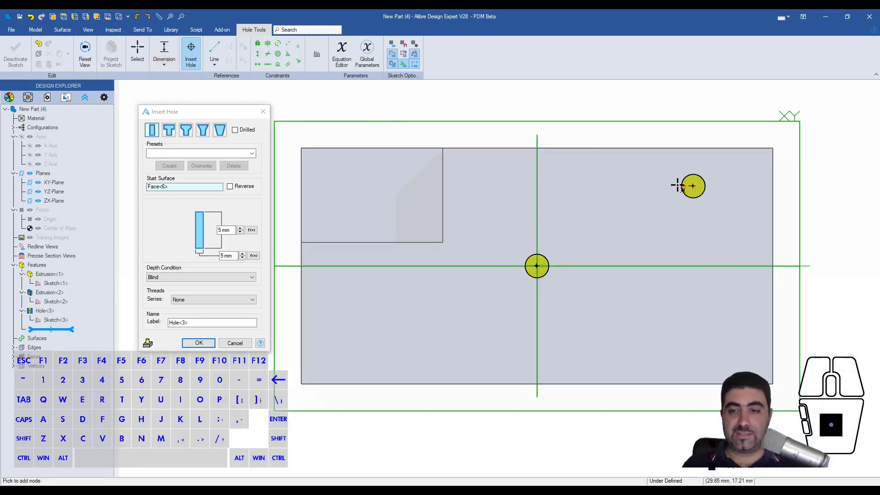
left_click(165, 67)
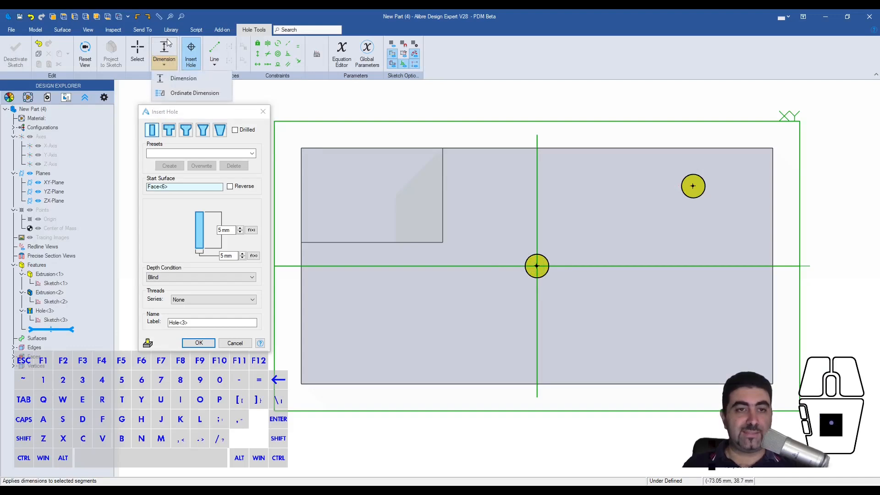
left_click(164, 68)
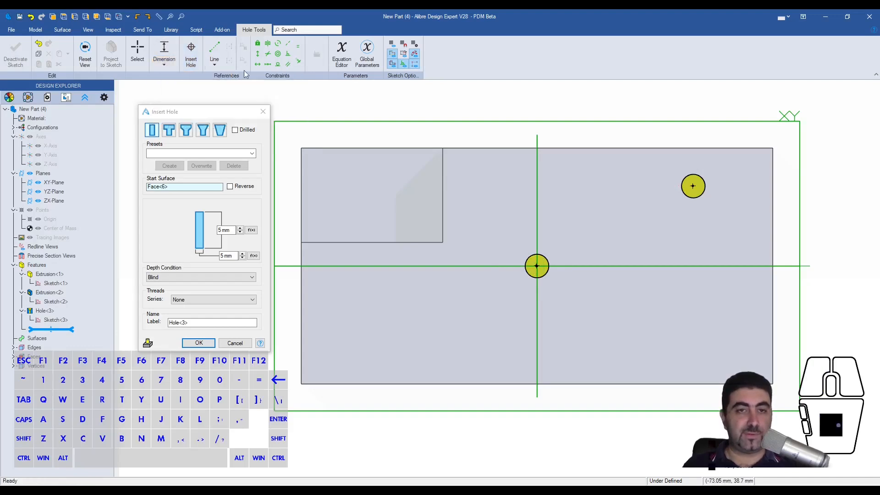
left_click(214, 65)
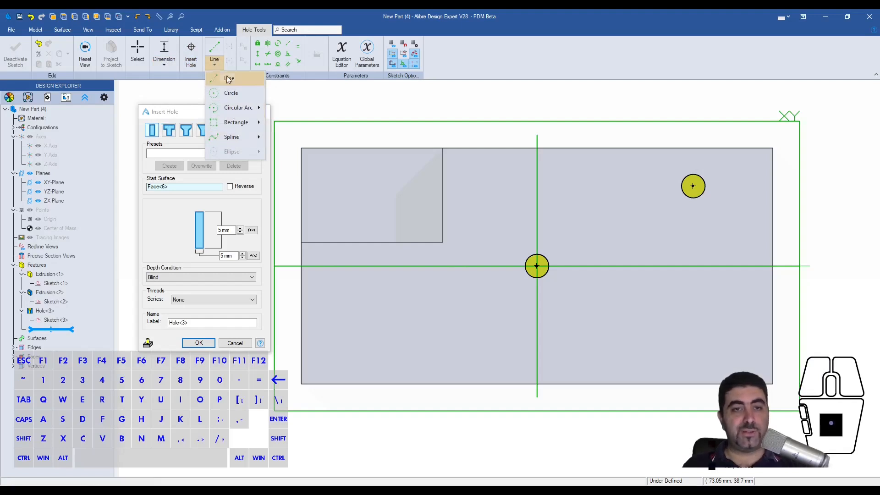
left_click(216, 63)
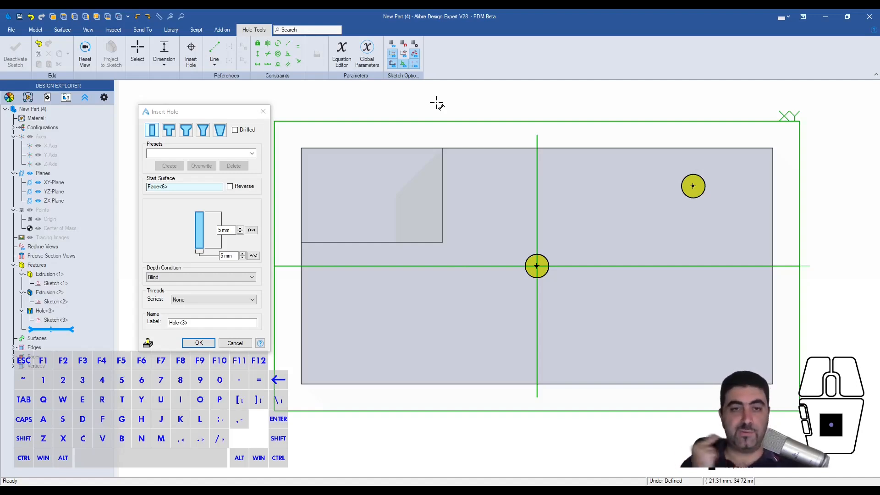
Set the simple holes to a 4 mm diameter and a 10 mm depth
middle_click_drag(436, 103, 518, 159)
scroll(529, 167, "up", 3)
right_click_drag(636, 180, 573, 192)
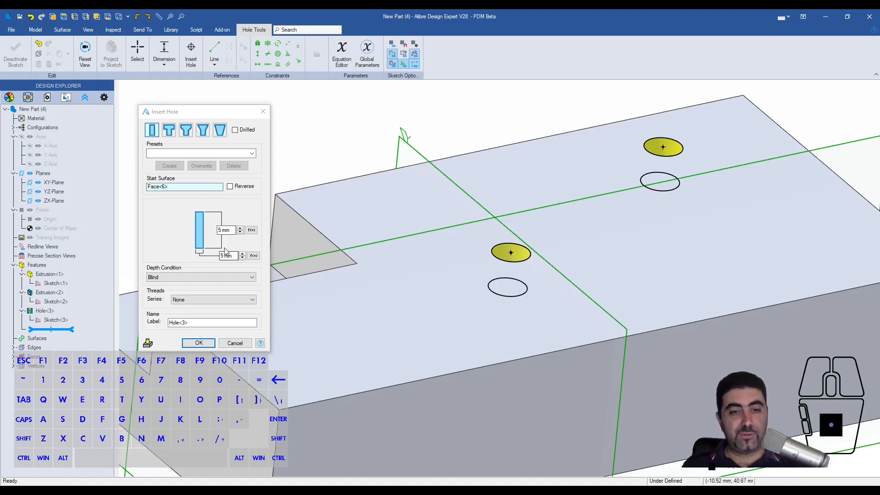
left_click_drag(234, 257, 212, 261)
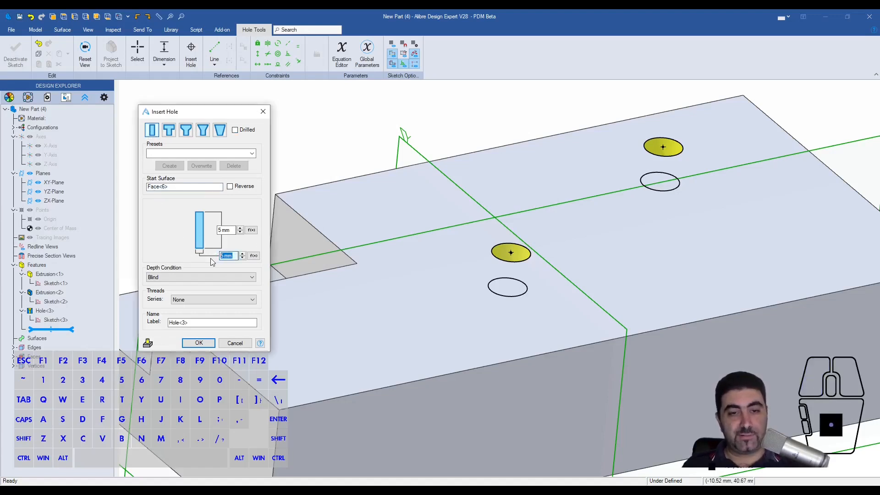
type("4")
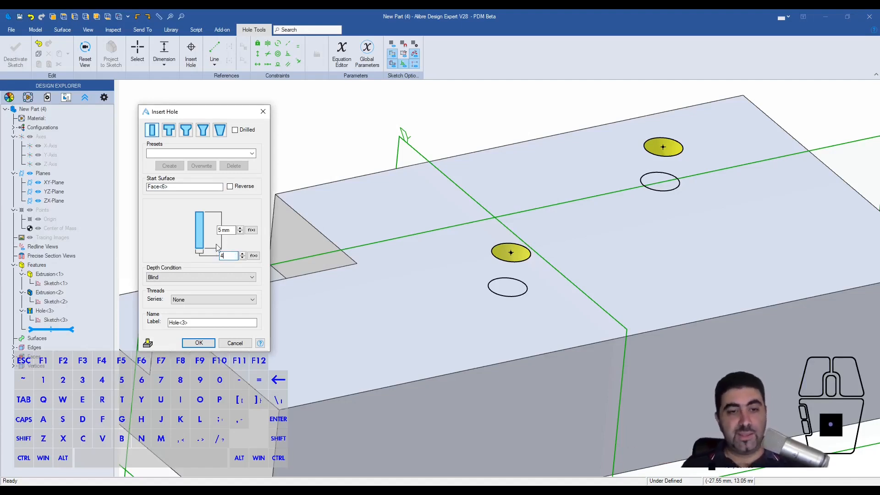
left_click(224, 229)
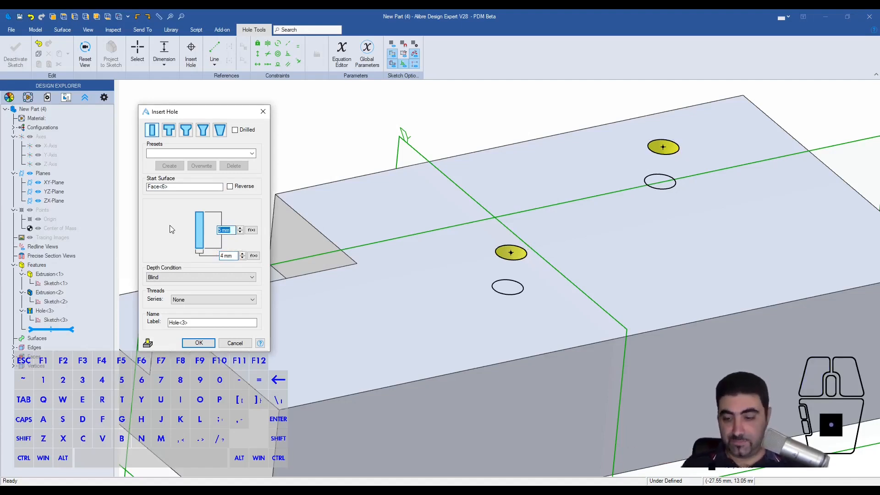
type("10")
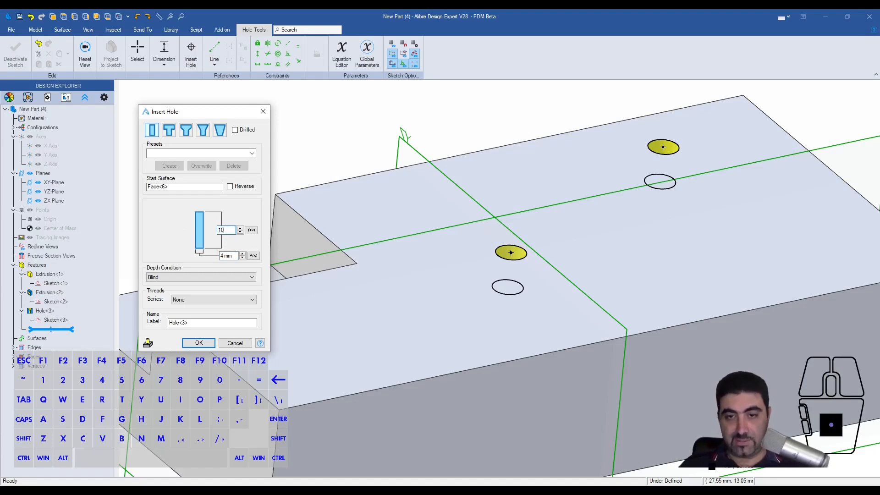
left_click(211, 323)
mouse_move(510, 310)
middle_mouse_down()
mouse_move(528, 290)
mouse_move(532, 304)
mouse_move(512, 329)
mouse_move(519, 311)
middle_mouse_up()
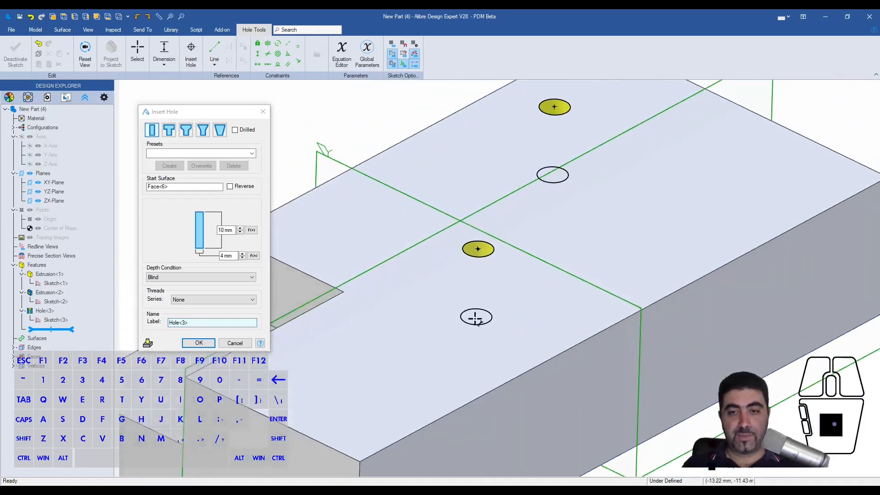
middle_click_drag(571, 211, 590, 191)
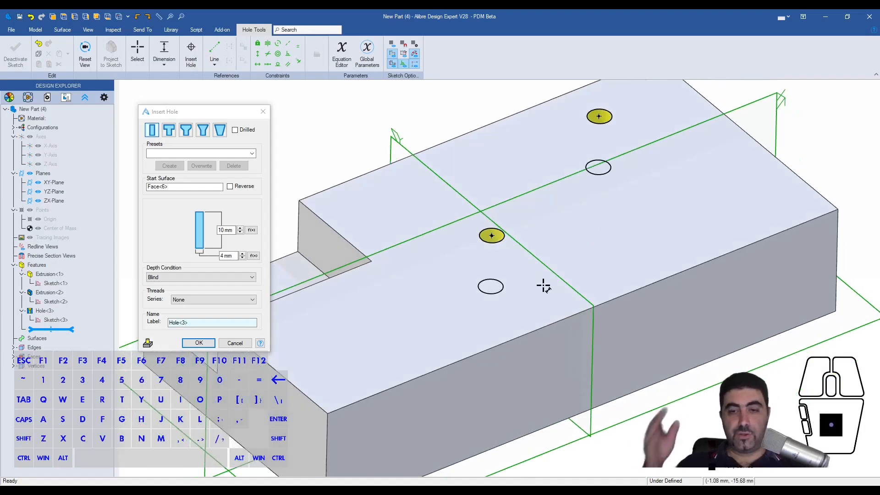
Try a 6 mm diameter for both holes and set it back to 4 mm
left_click_drag(232, 255, 217, 257)
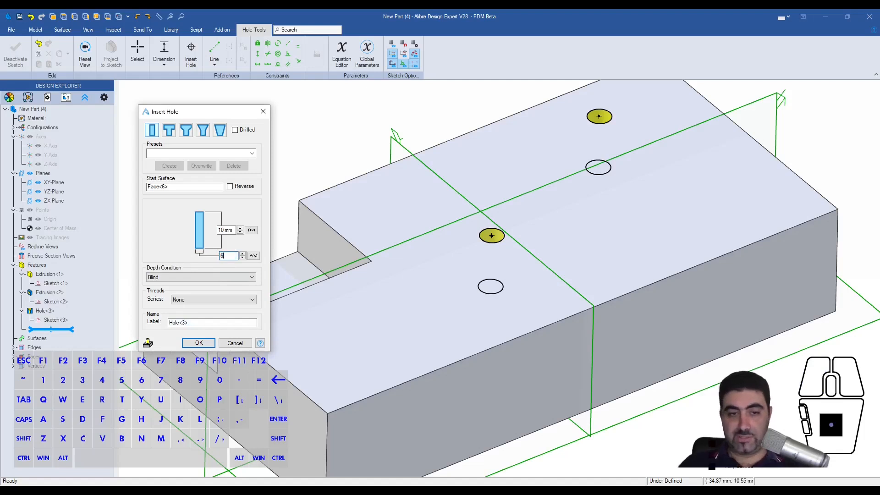
key("Tab")
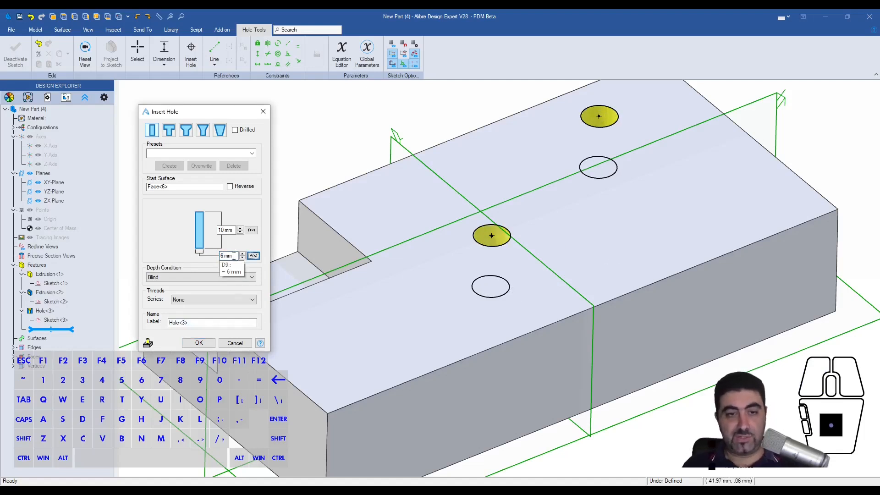
left_click_drag(232, 255, 206, 256)
type("4")
key("Return")
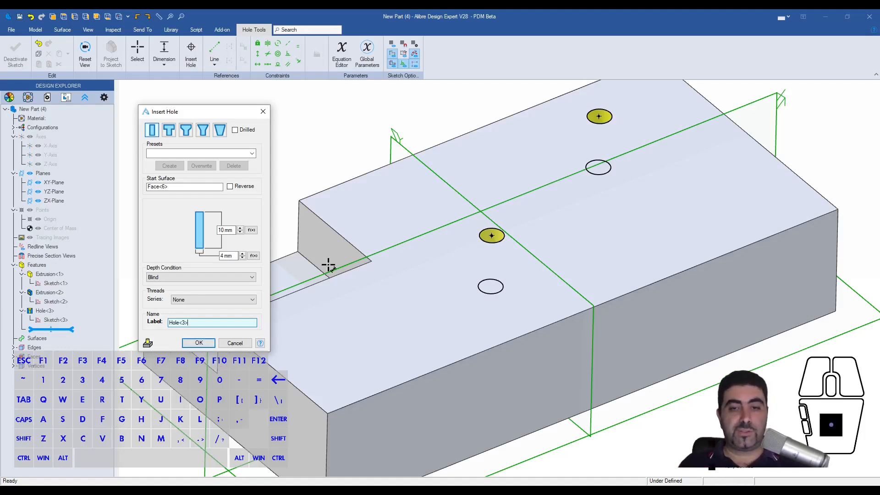
Compare the simple and counterbored hole types and choose counterbored for both holes
left_click_drag(211, 116, 230, 95)
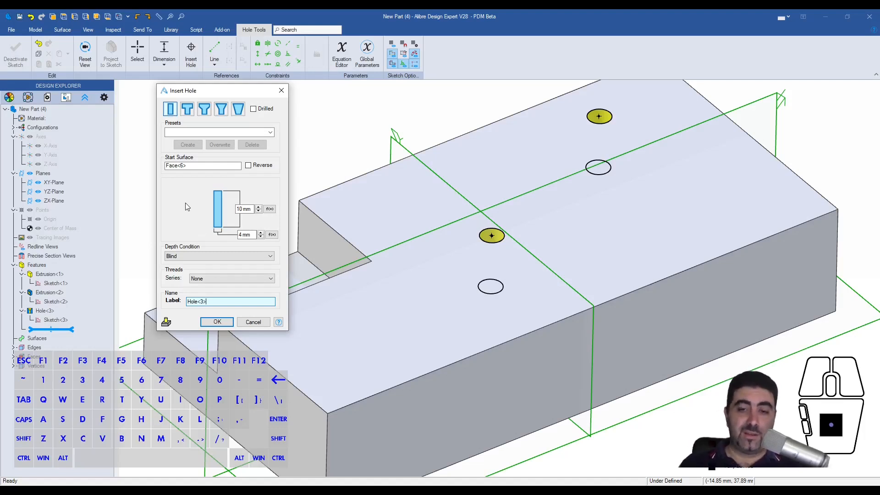
left_click(187, 110)
mouse_move(578, 155)
middle_mouse_down()
mouse_move(587, 164)
mouse_move(588, 154)
middle_mouse_up()
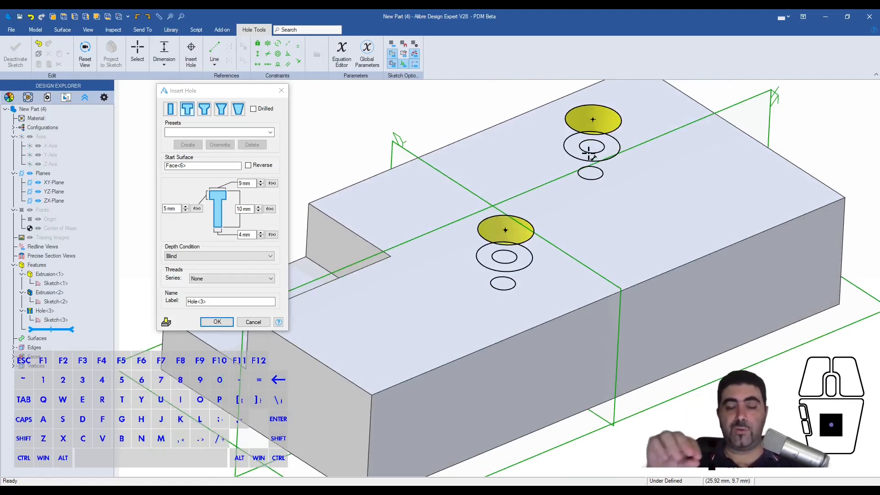
left_click(171, 109)
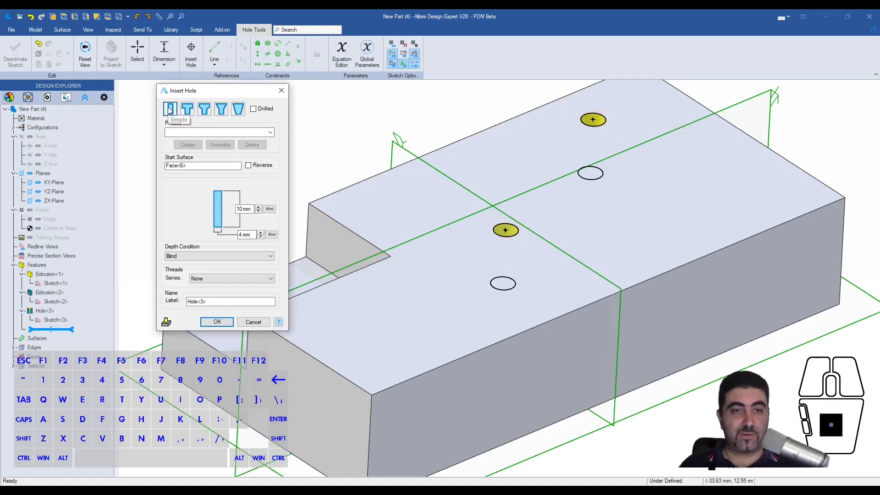
left_click(187, 108)
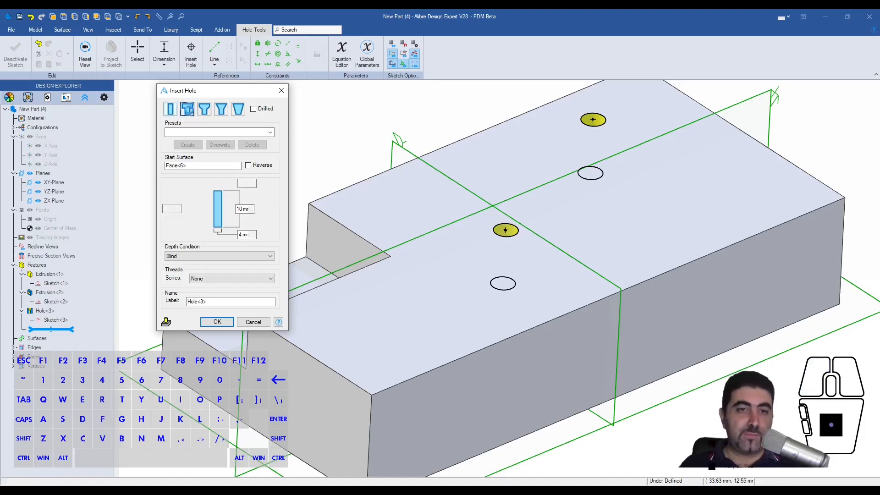
left_click(170, 110)
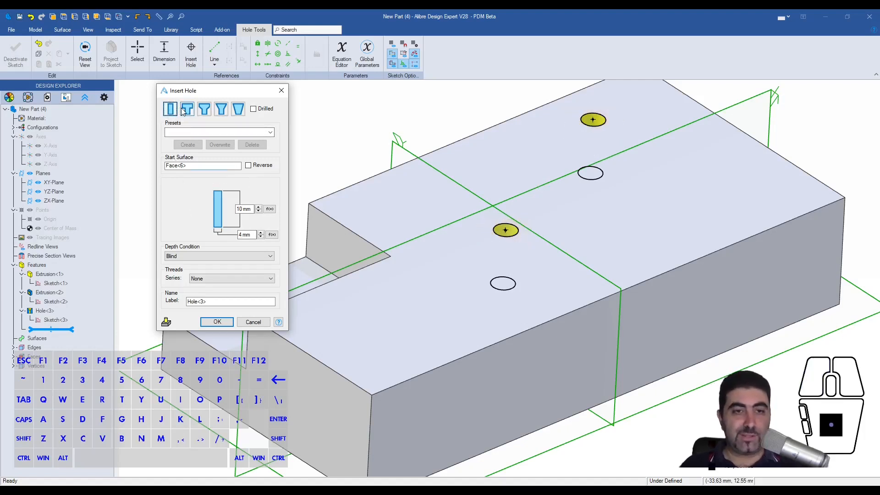
left_click(187, 109)
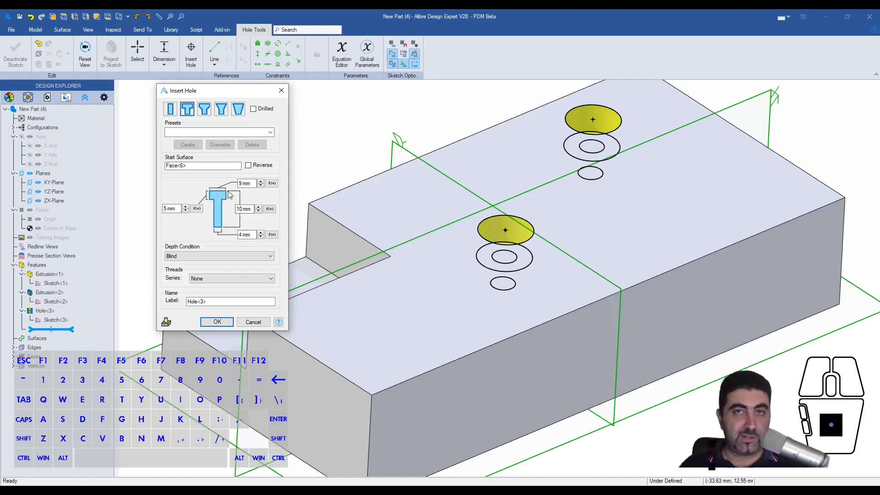
Set the hole diameter to 6 mm and the counterbore diameter to 14 mm
double_click(246, 235)
left_click_drag(246, 235, 226, 238)
type("6")
key("Tab")
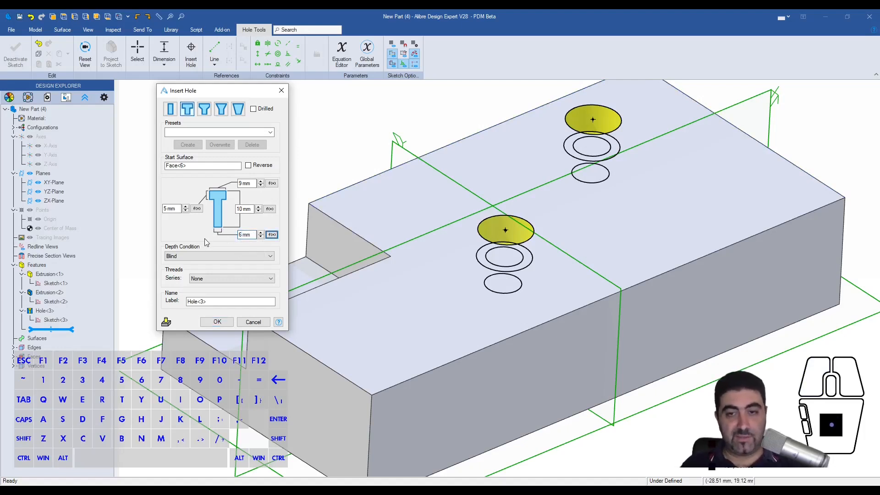
left_click_drag(252, 184, 238, 183)
type("14")
key("Tab")
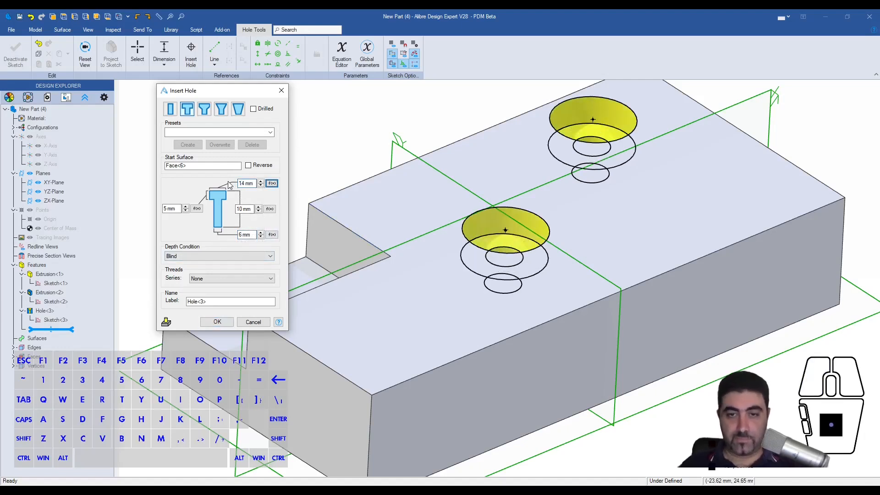
Set the overall hole depth to 15 mm and create the two counterbored holes
left_click_drag(252, 209, 238, 209)
type("1")
left_click(198, 301)
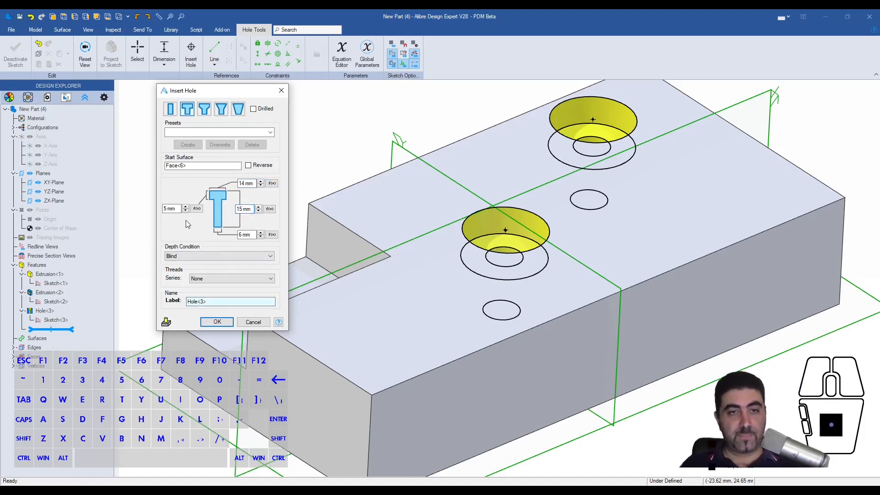
left_click(217, 323)
Section the block at the YZ plane and flip the cut side to examine the central hole's profile
scroll(593, 270, "down", 6)
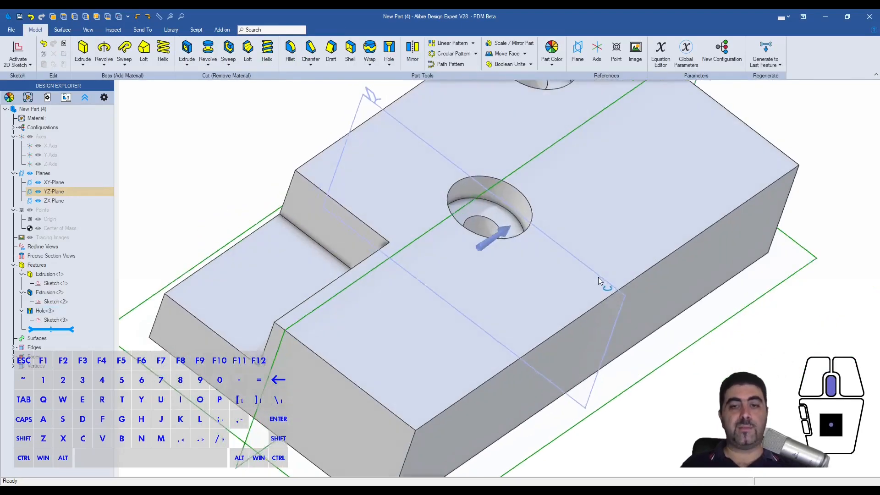
scroll(301, 164, "up", 1)
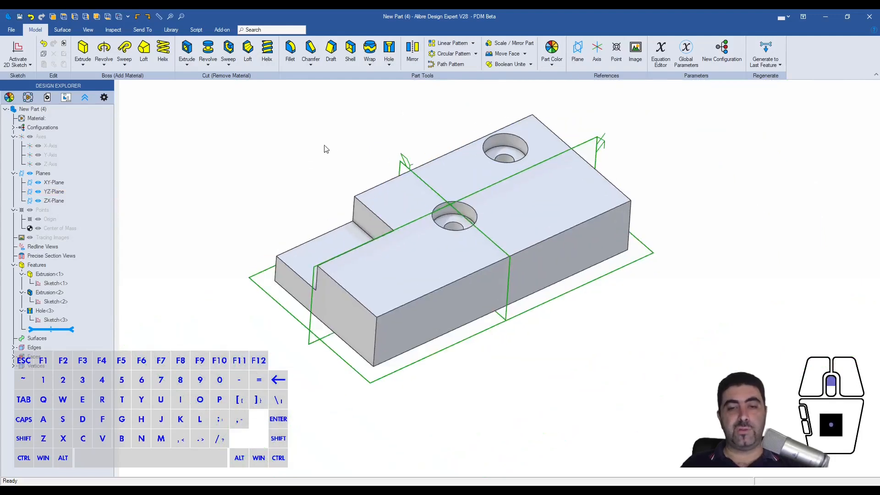
left_click(113, 30)
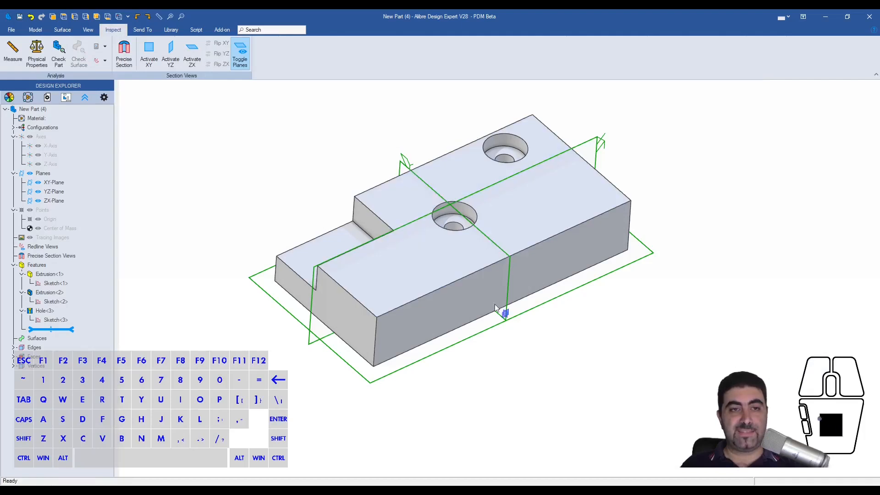
left_click(172, 63)
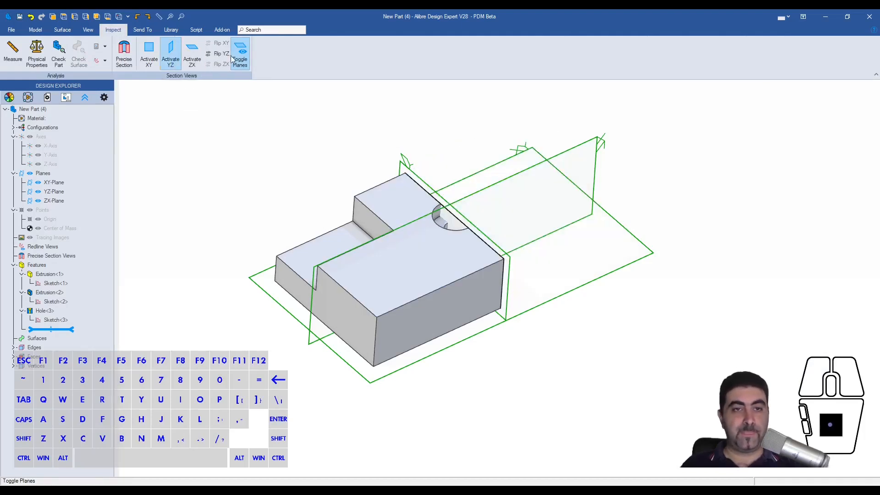
left_click(222, 53)
mouse_move(305, 172)
middle_mouse_down()
mouse_move(327, 157)
mouse_move(314, 158)
mouse_move(319, 168)
middle_mouse_up()
scroll(461, 215, "up", 5)
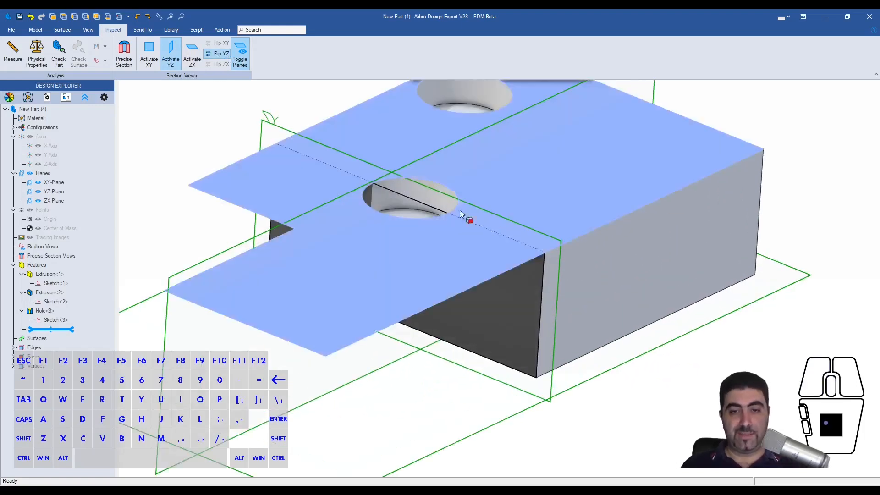
scroll(461, 214, "down", 5)
Reopen the hole feature for editing, compare counterbored with counter-drilled, and choose the counter-drilled type
left_click(45, 311)
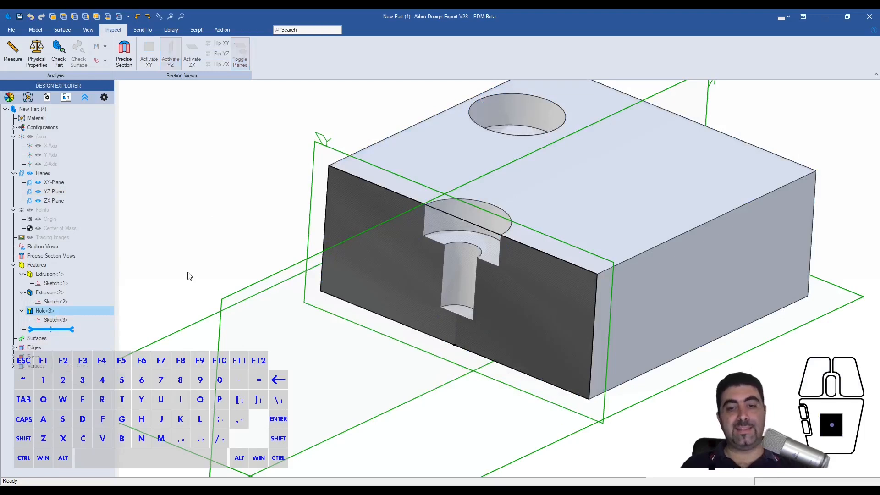
scroll(617, 263, "down", 3)
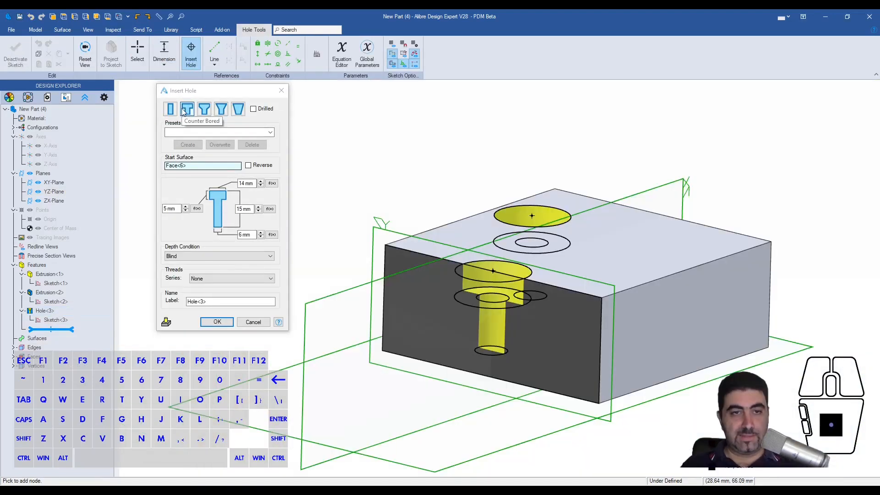
left_click(207, 112)
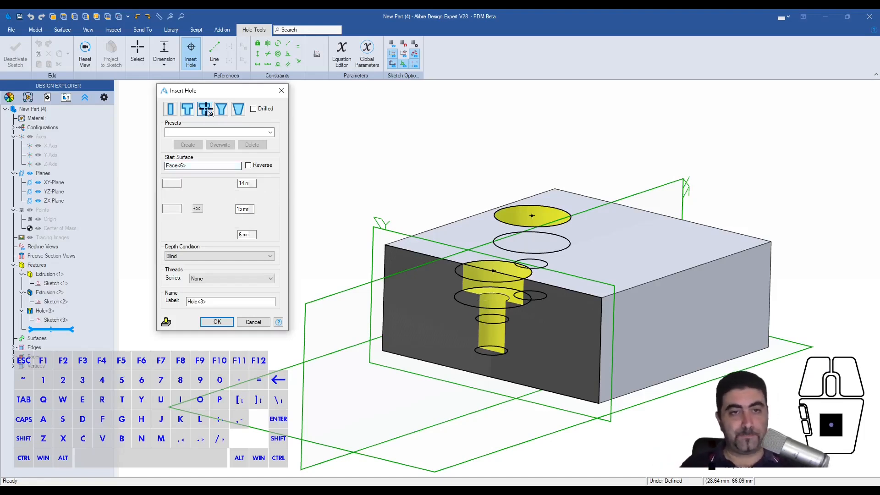
left_click(187, 110)
left_click(204, 112)
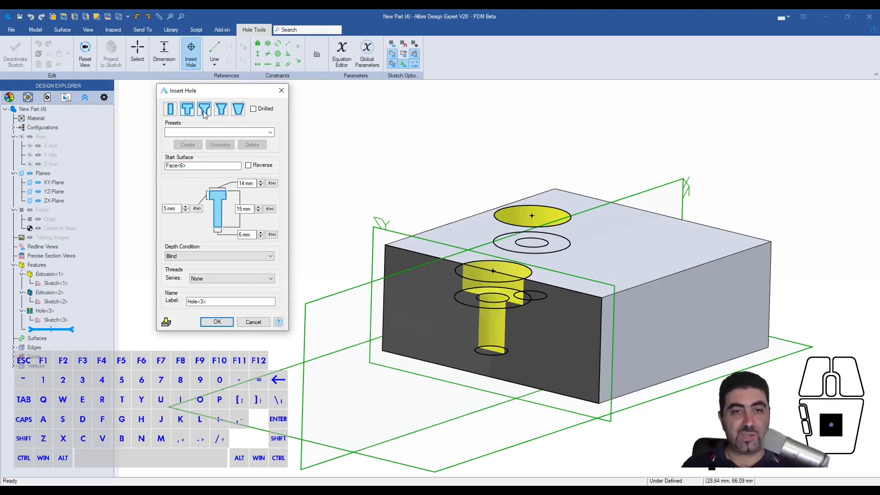
left_click(188, 113)
left_click(203, 112)
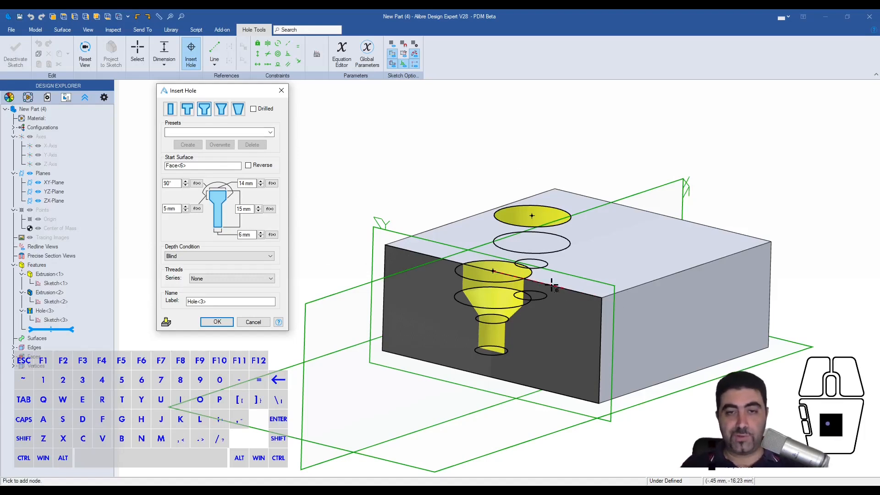
Place a third hole node on the block's top face and compare the counterbored and counter-drilled types again, keeping counter-drilled
left_click(649, 245)
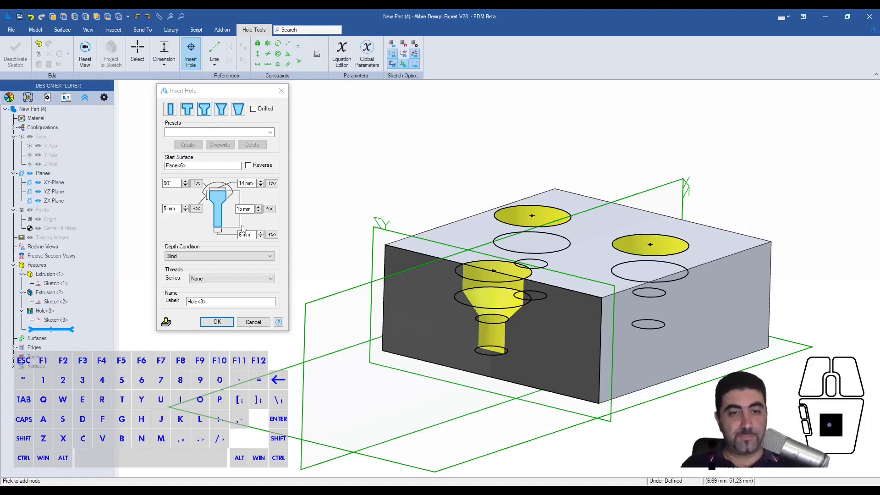
left_click(188, 108)
left_click(202, 109)
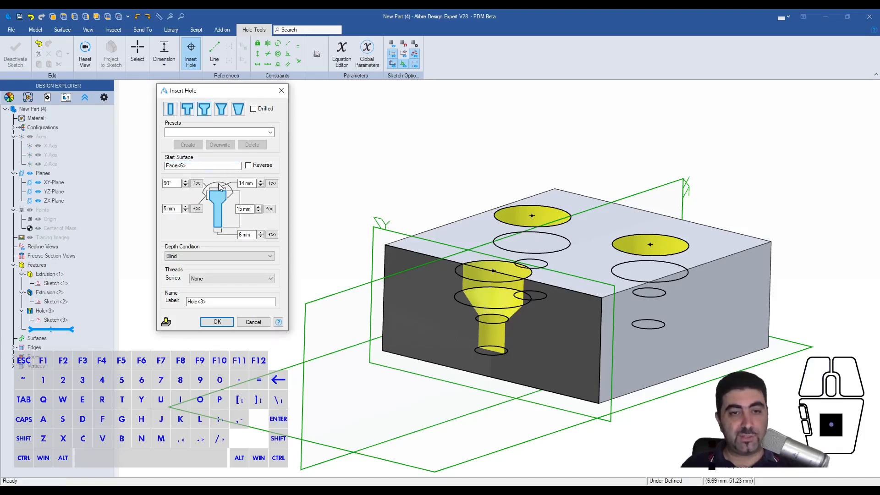
left_click(183, 110)
left_click(204, 109)
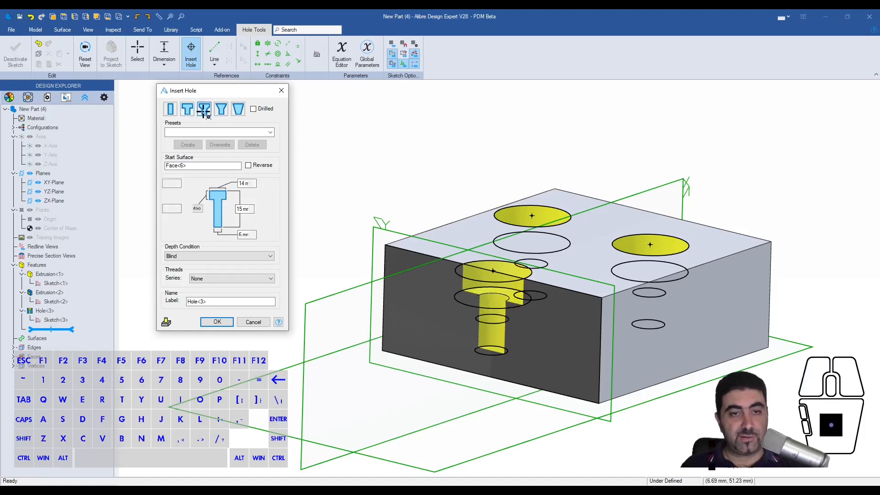
Try counter-drill angles of 72°, 30° and 120° on the three holes
double_click(175, 184)
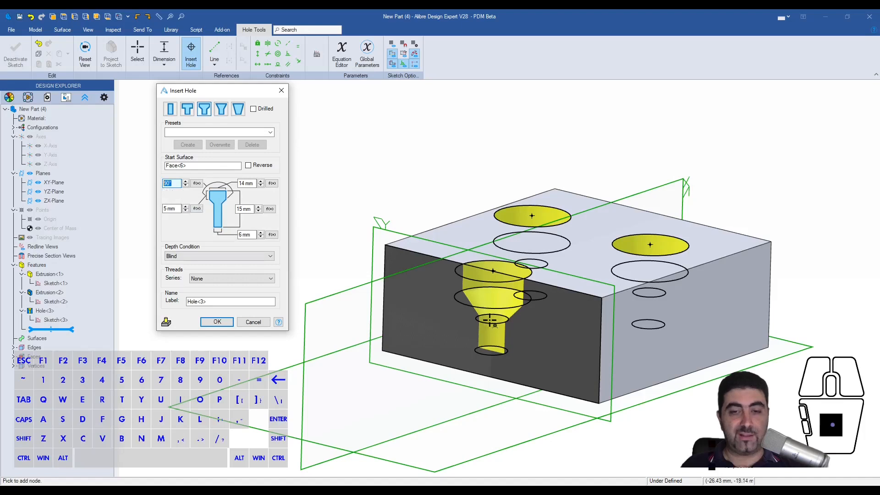
type("72")
key("Tab")
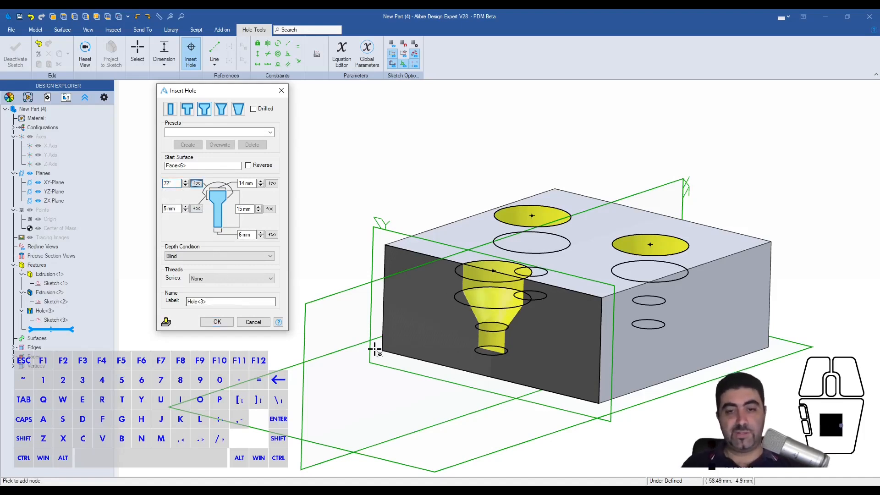
key("shift+Tab")
type("30")
key("Tab")
left_click_drag(175, 183, 146, 181)
type("120")
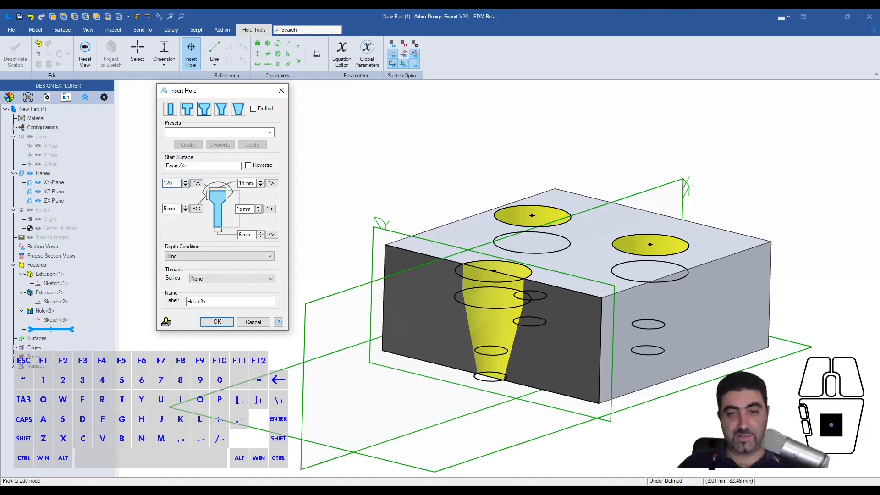
key("Tab")
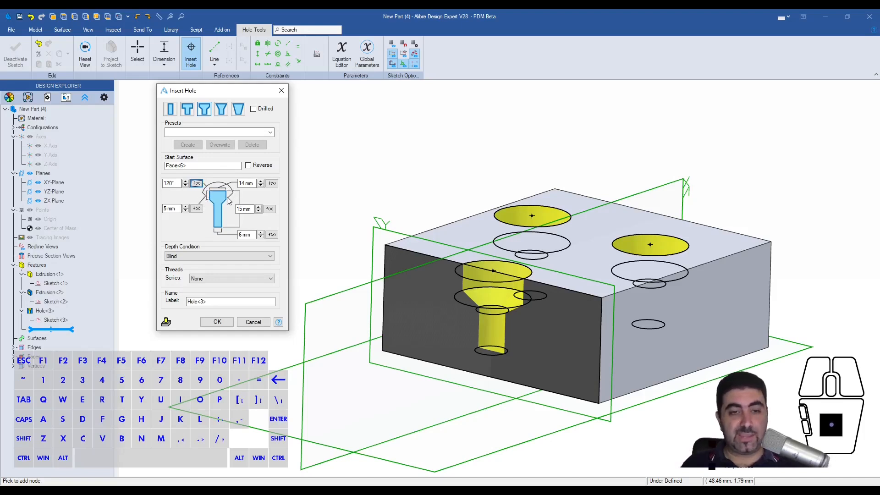
Try a 135° counter-drill angle on the holes and set it back to 90°
double_click(165, 183)
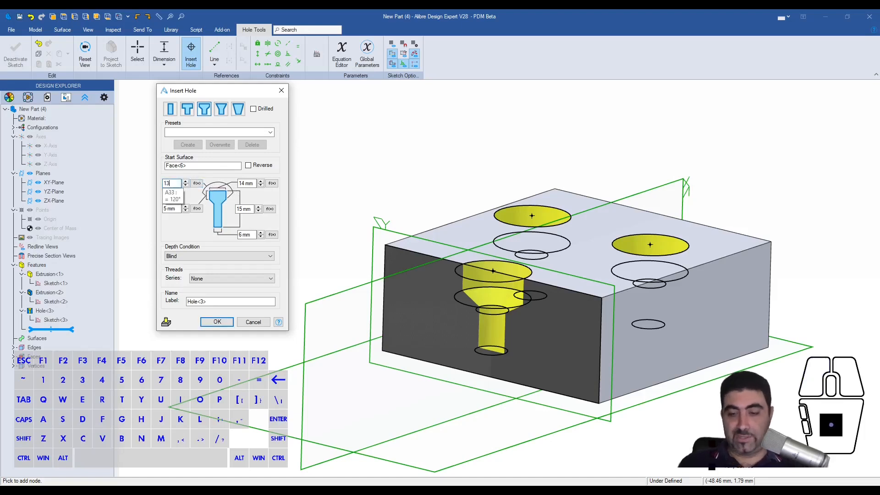
type("135")
left_click(200, 301)
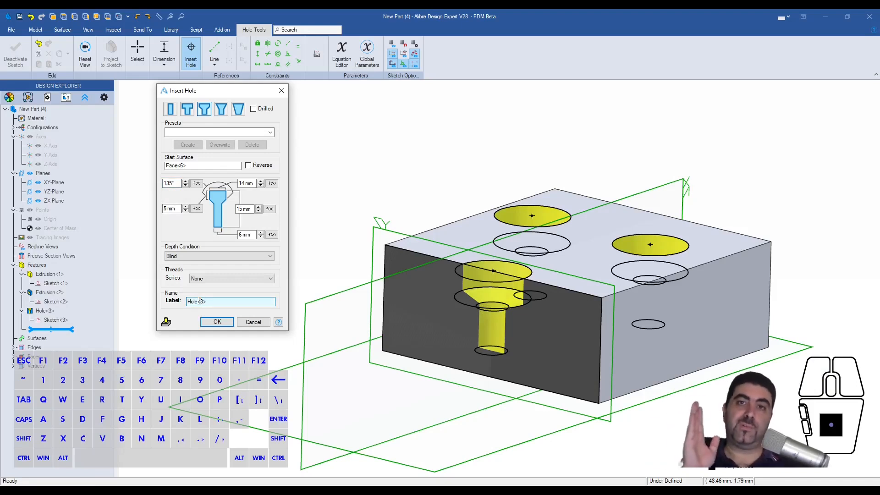
key("Tab")
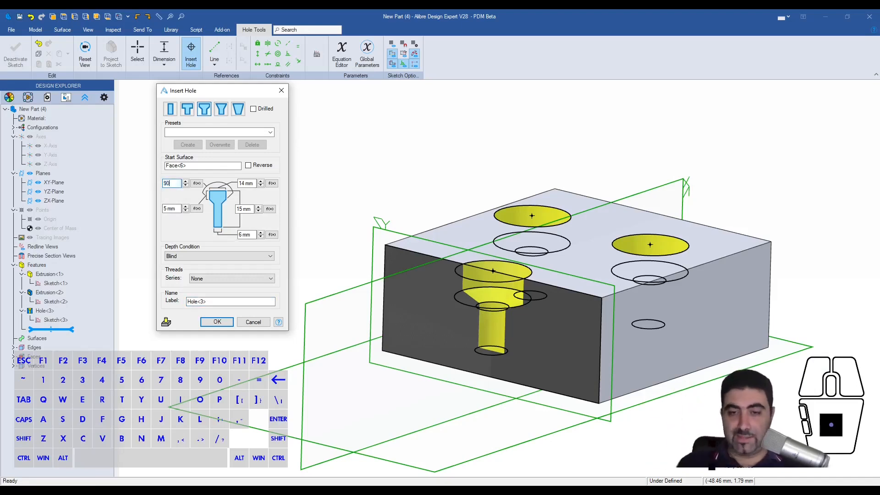
type("90")
key("Tab")
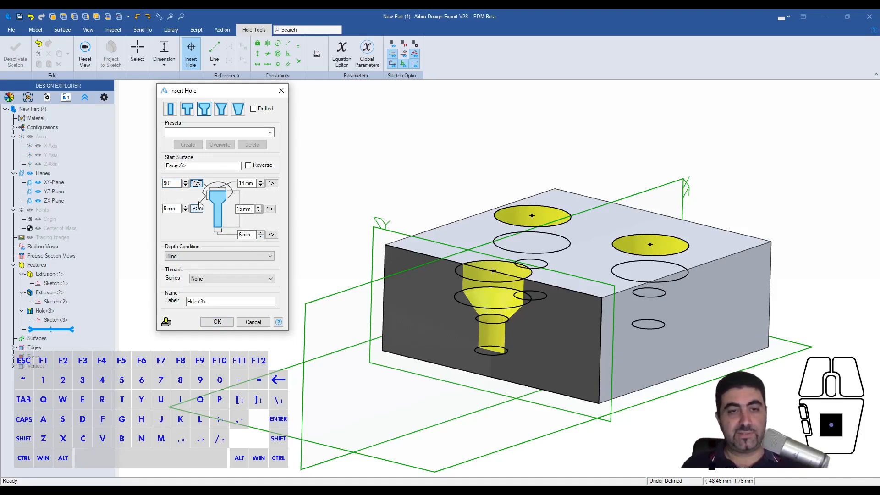
Compare the countersunk and tapered hole types, then choose counterbored and apply it to the three holes
left_click(221, 109)
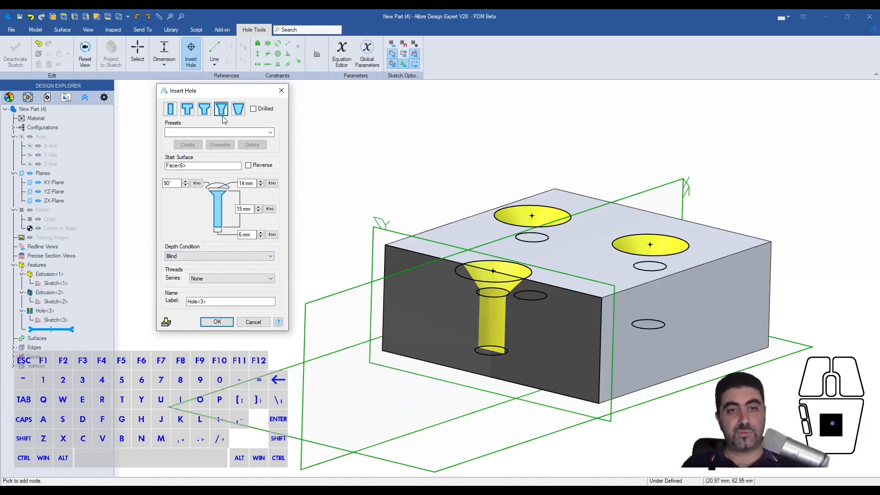
left_click(238, 109)
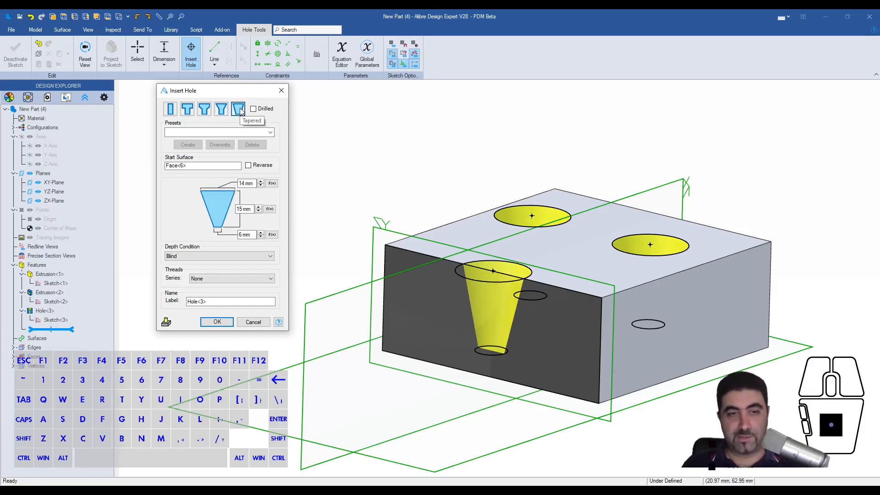
left_click(187, 109)
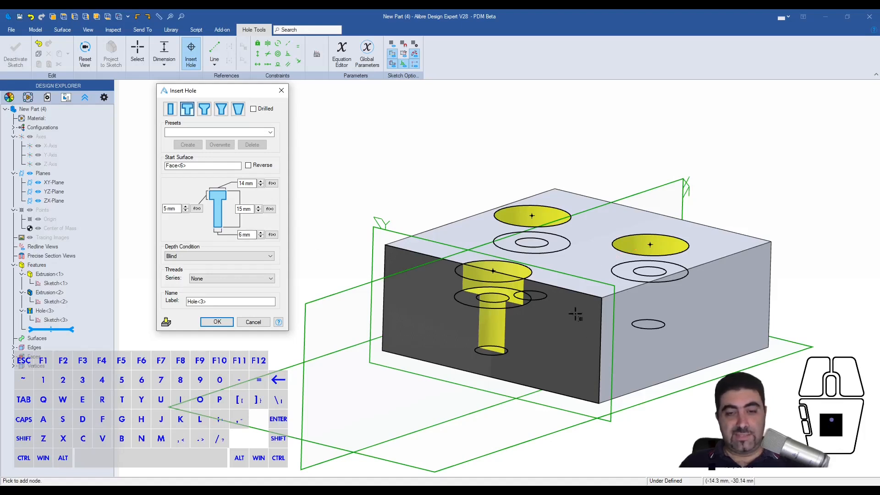
left_click(214, 321)
mouse_move(454, 198)
middle_mouse_down()
mouse_move(460, 210)
mouse_move(456, 201)
middle_mouse_up()
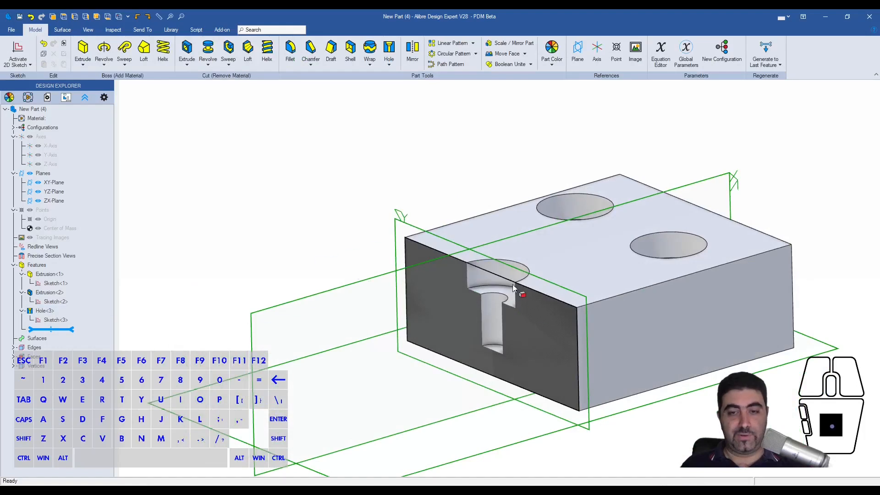
Turn off the YZ section view of the block
left_click(114, 30)
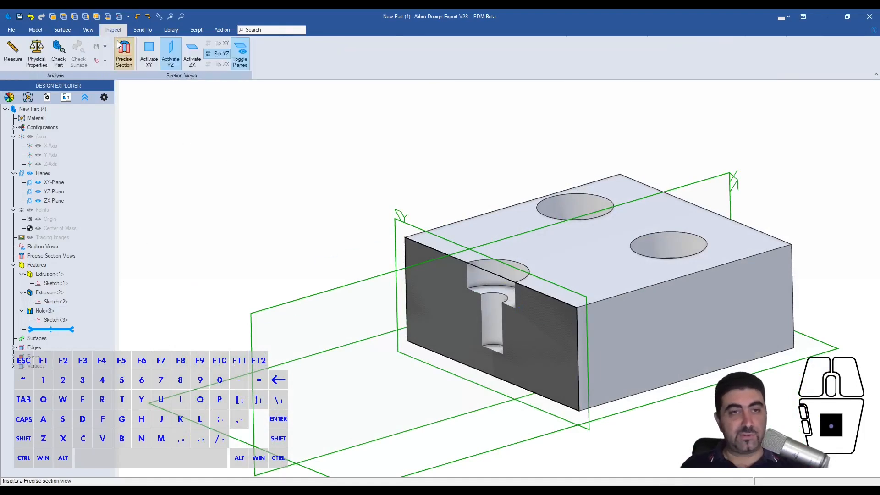
left_click(174, 66)
mouse_move(407, 176)
middle_mouse_down()
mouse_move(406, 208)
mouse_move(462, 294)
middle_mouse_up()
Reopen the hole feature for editing and set the overall depth of the counterbored holes to 6 mm
double_click(487, 340)
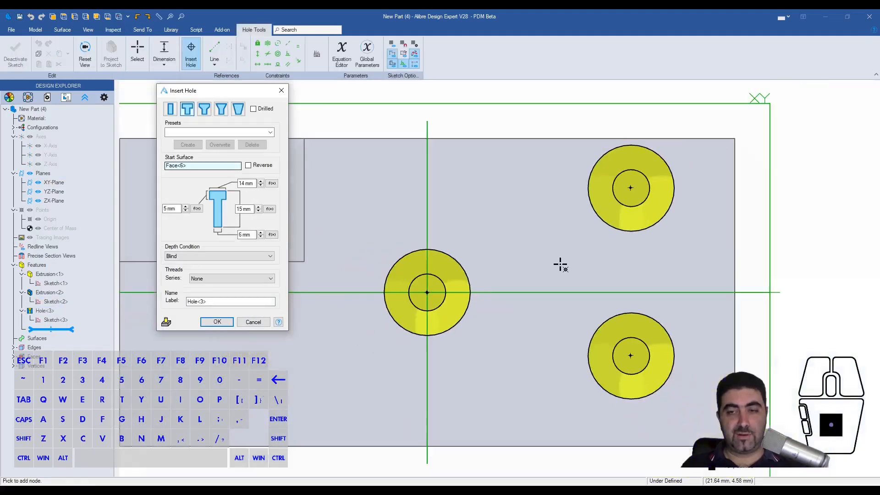
middle_click_drag(560, 261, 573, 246)
left_click(243, 209)
key("ctrl+a")
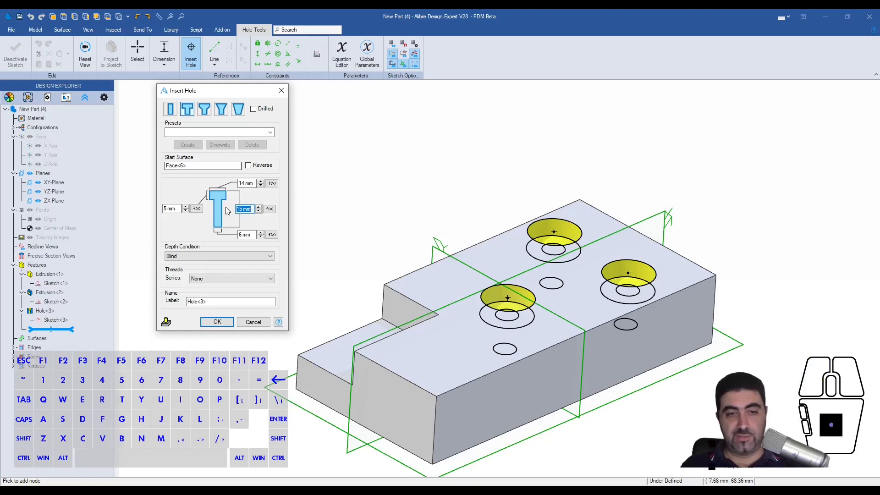
type("6")
key("Tab")
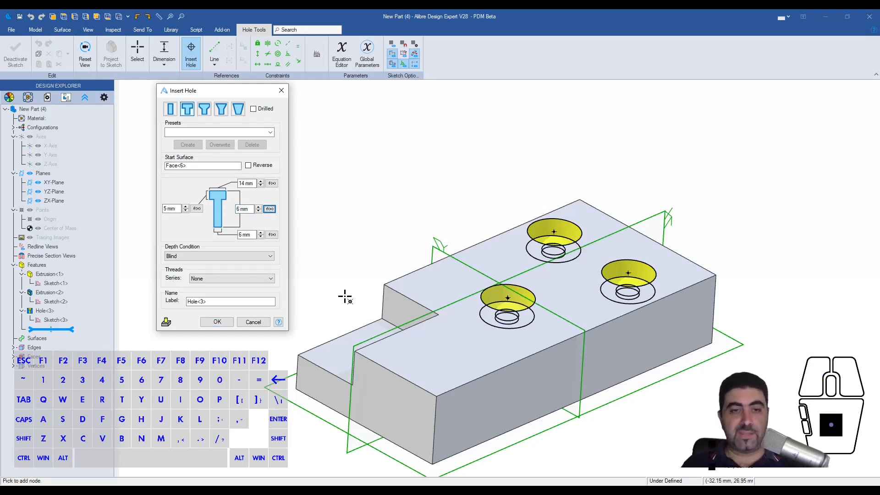
Set the overall hole depth to 4 mm, shallower than the 5 mm counterbore, and apply the edit
left_click(243, 209)
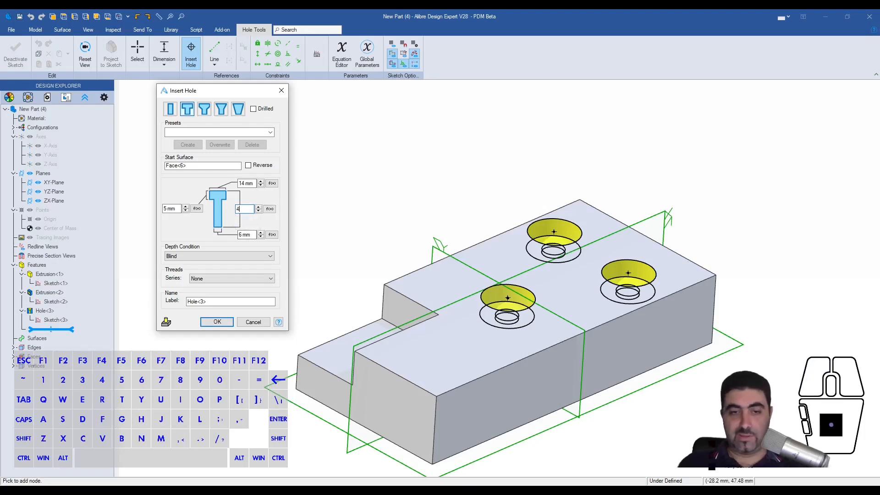
type("4")
key("Tab")
left_click(243, 209)
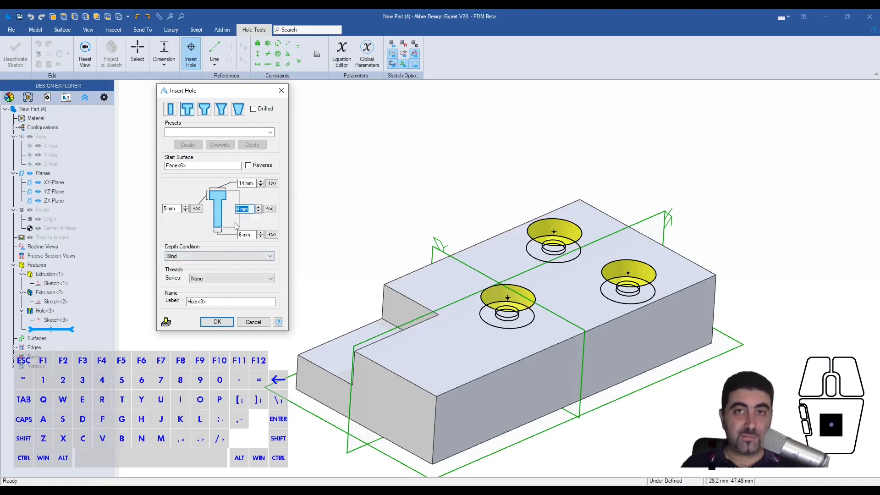
left_click(176, 208)
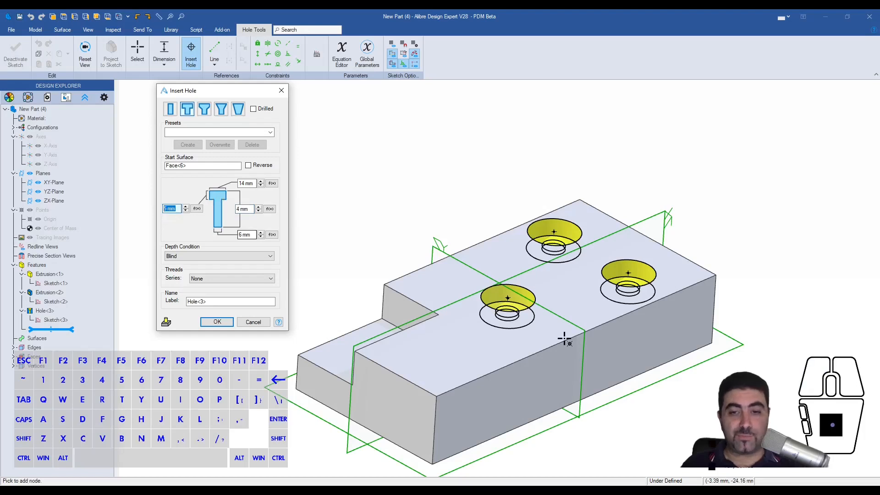
scroll(565, 338, "up", 3)
middle_click_drag(505, 322, 583, 310)
left_click(217, 322)
scroll(510, 309, "down", 2)
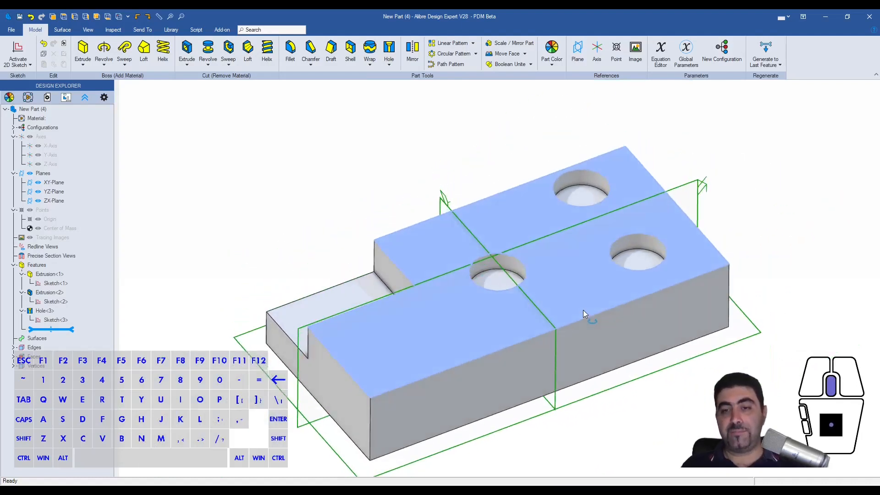
Reopen the hole feature, set the overall hole depth to 7.5 mm and apply the edit
right_click(55, 311)
left_click(71, 319)
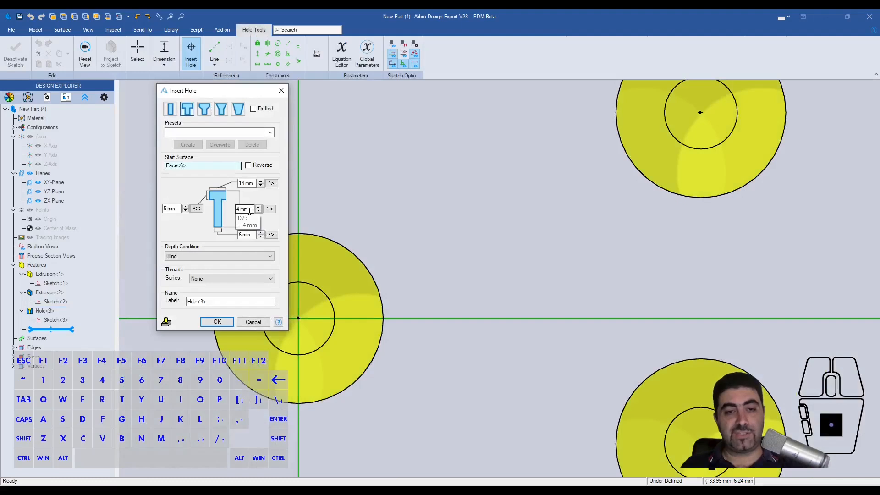
left_click(249, 209)
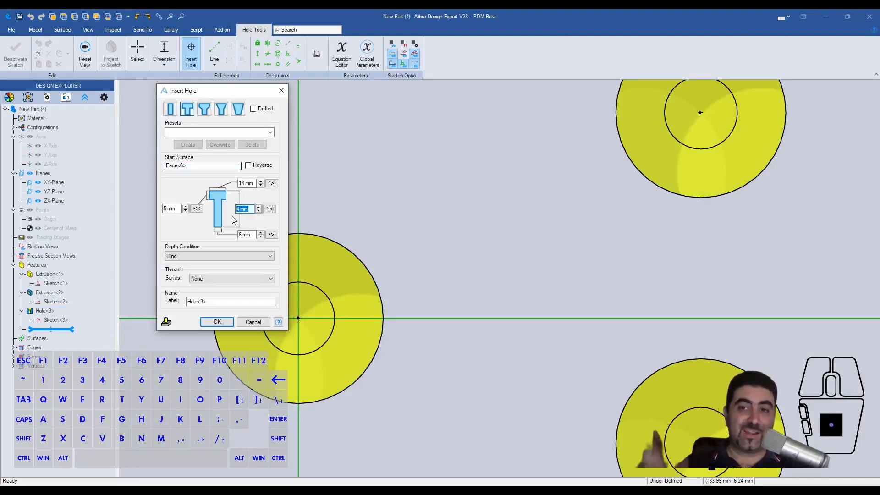
scroll(752, 229, "down", 3)
middle_click_drag(682, 259, 572, 327)
left_click(217, 322)
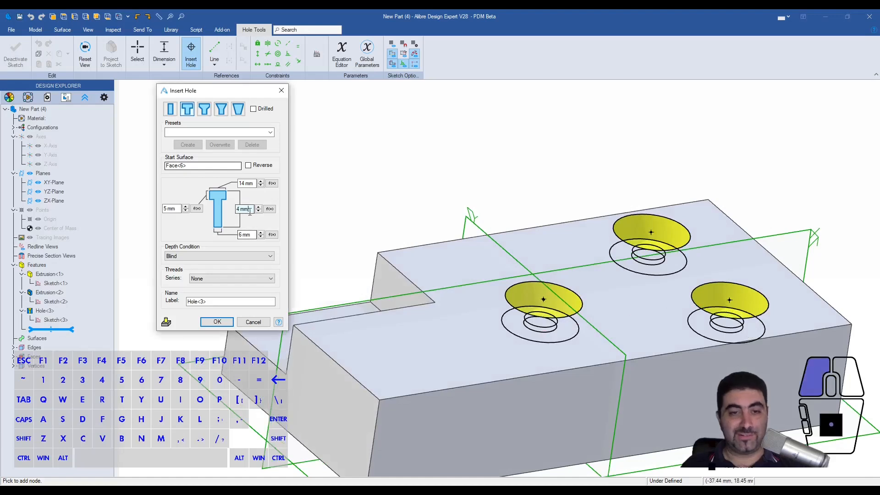
Reopen the hole feature and set the depth condition to To Limit Geometry, using the notch's floor face as the limit
double_click(40, 312)
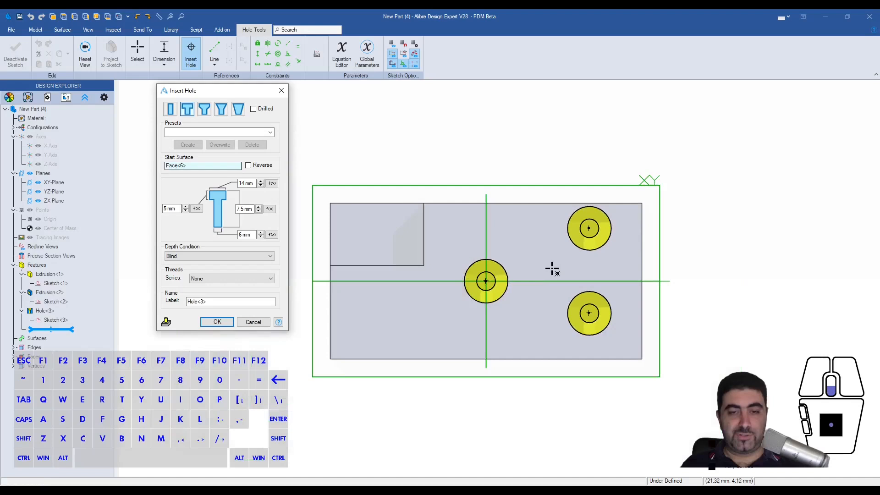
mouse_move(541, 295)
middle_mouse_down()
mouse_move(563, 275)
mouse_move(555, 278)
middle_mouse_up()
scroll(395, 344, "up", 3)
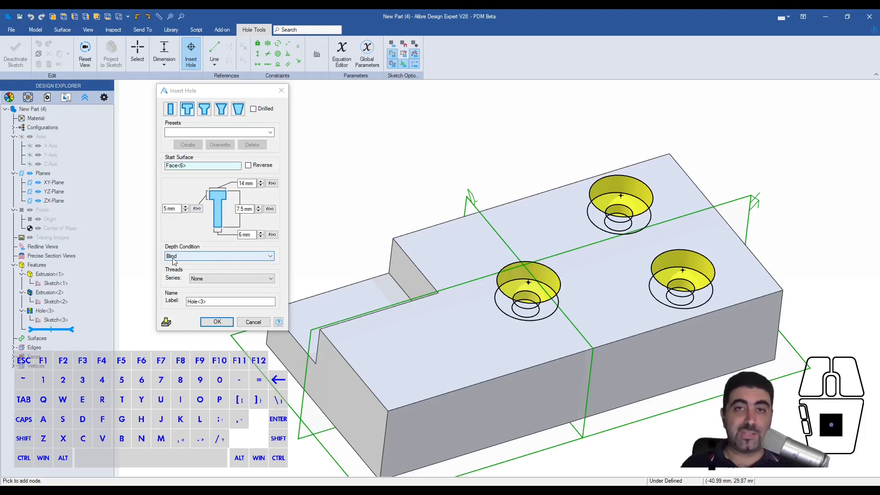
left_click(247, 209)
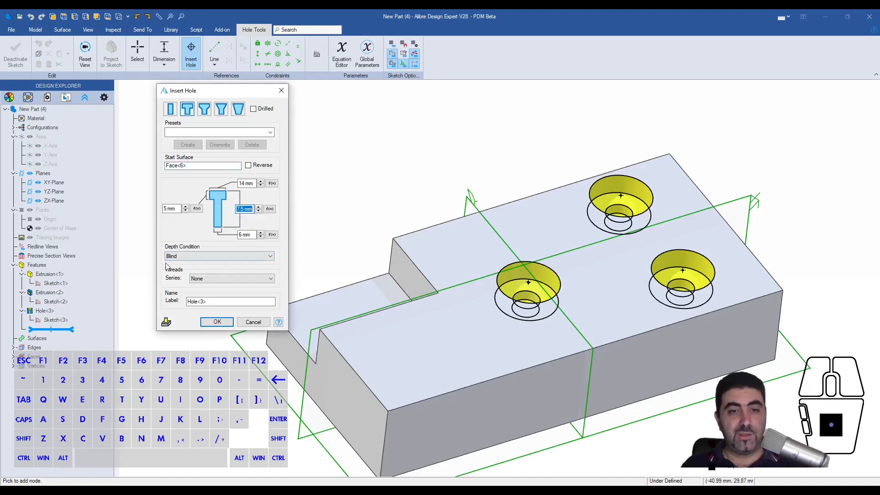
left_click(190, 255)
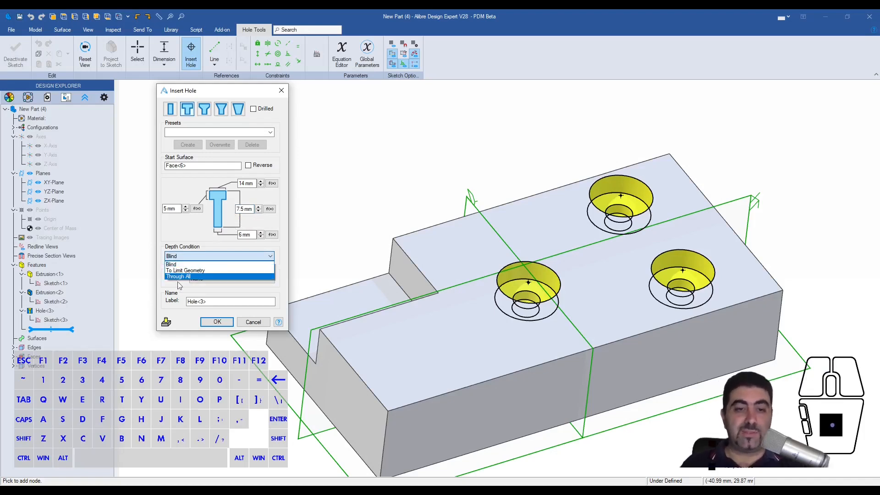
left_click(188, 271)
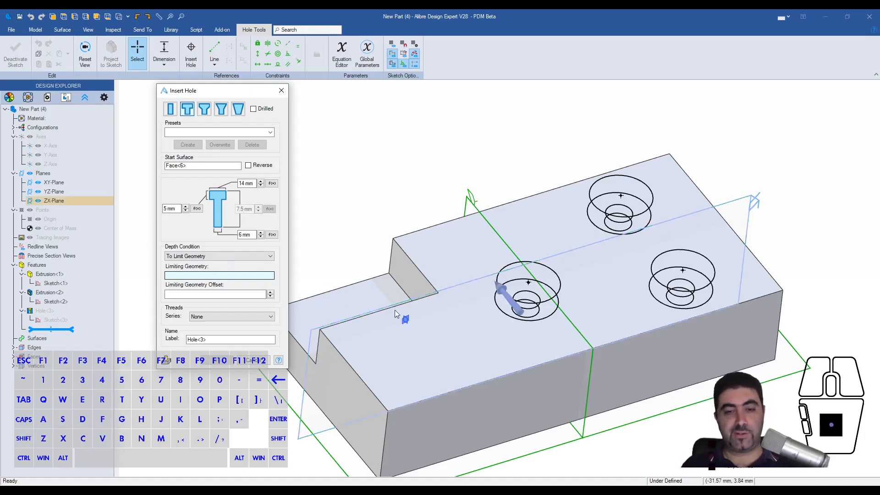
left_click(375, 296)
Examine from several sides how the bottoms of the previewed holes line up with the notch floor
mouse_move(374, 293)
middle_mouse_down()
mouse_move(554, 326)
mouse_move(589, 314)
mouse_move(589, 354)
mouse_move(580, 356)
middle_mouse_up()
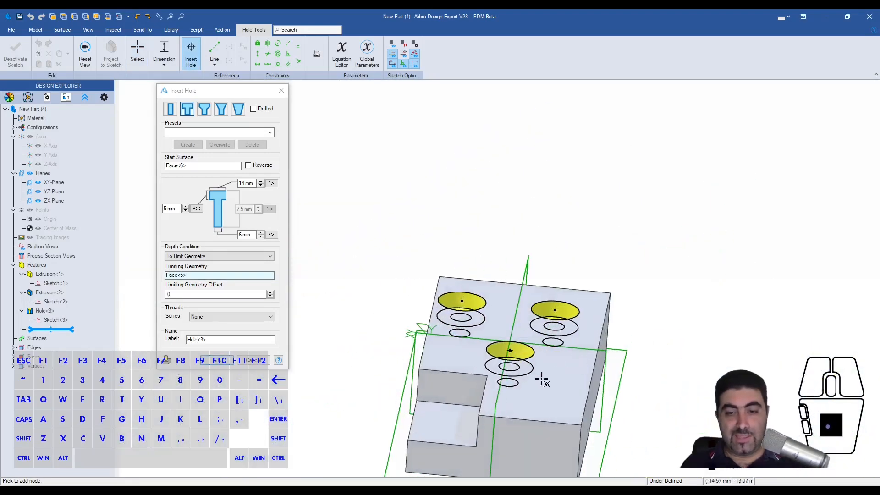
middle_click_drag(454, 415, 485, 399)
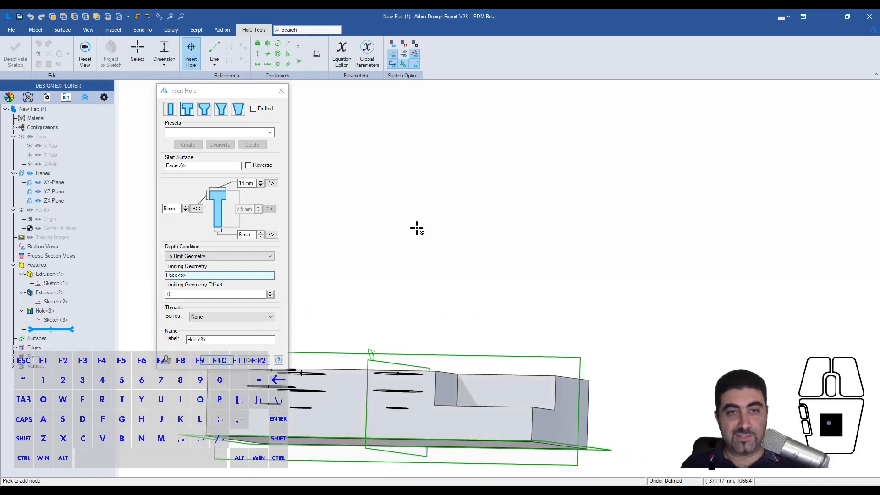
mouse_move(395, 285)
middle_mouse_down()
mouse_move(417, 295)
mouse_move(339, 287)
mouse_move(340, 301)
middle_mouse_up()
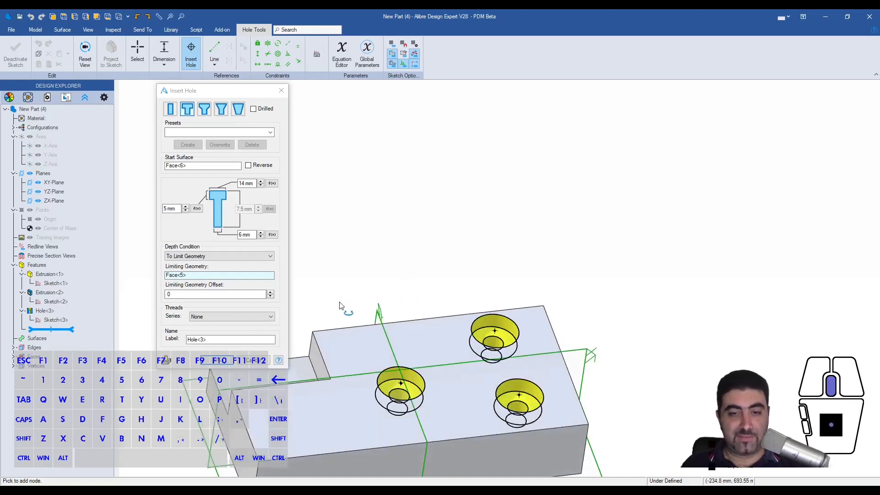
scroll(577, 279, "down", 3)
scroll(420, 351, "up", 3)
scroll(468, 281, "up", 5)
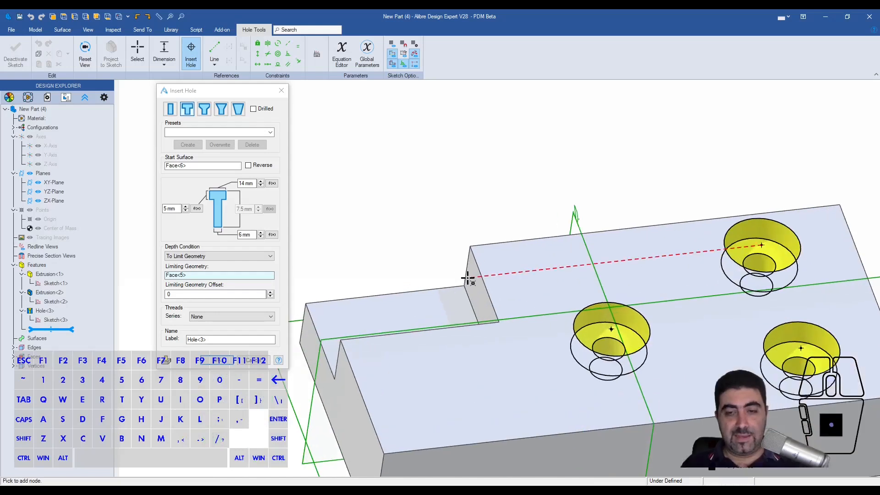
scroll(470, 287, "down", 3)
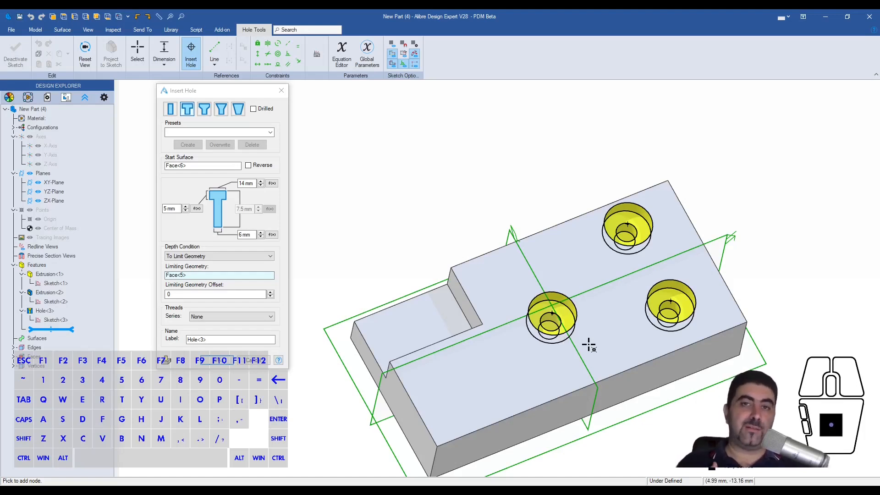
Try limiting geometry offsets of 2 mm and -2 mm on the previewed counterbore holes
left_click(224, 295)
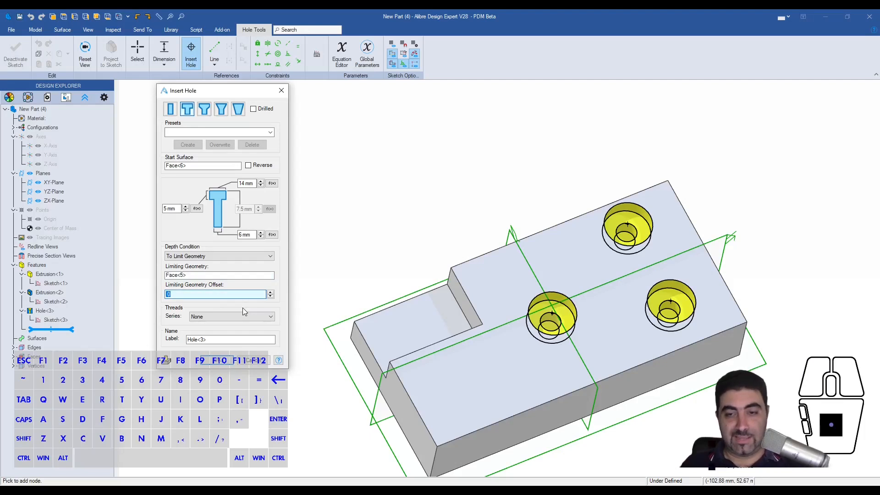
type("2")
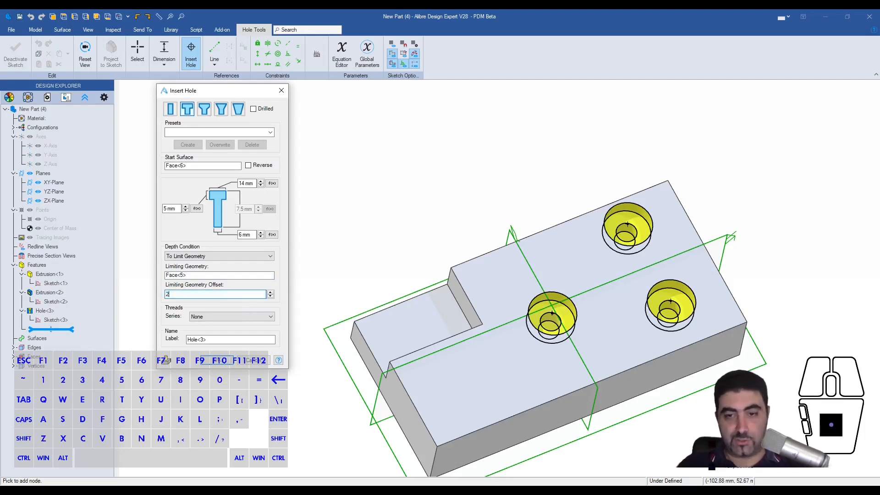
left_click(207, 339)
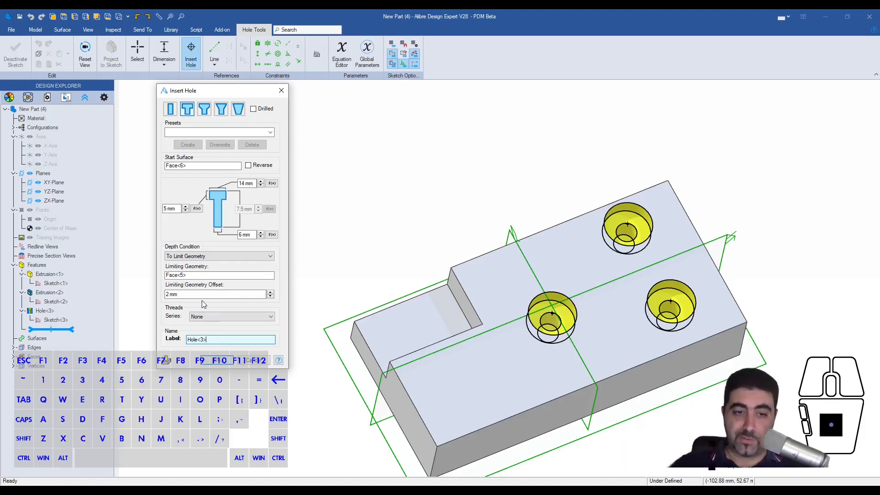
left_click_drag(198, 294, 138, 292)
type("-")
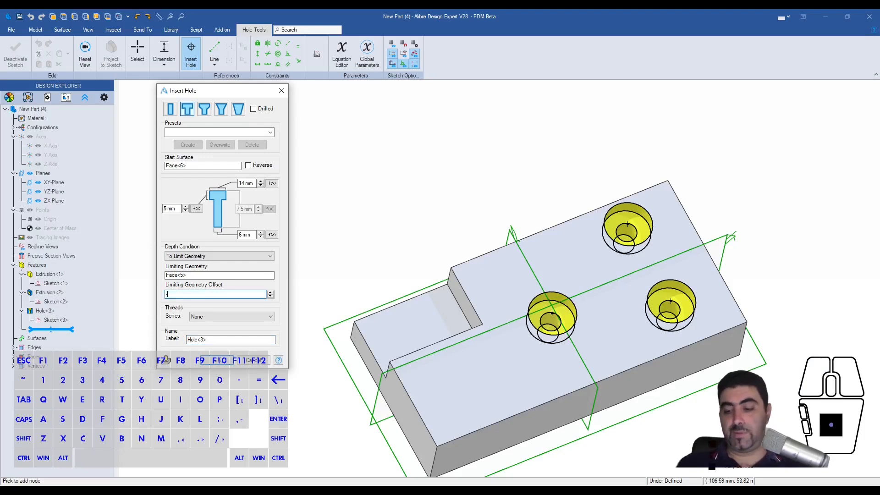
type("2")
left_click(219, 339)
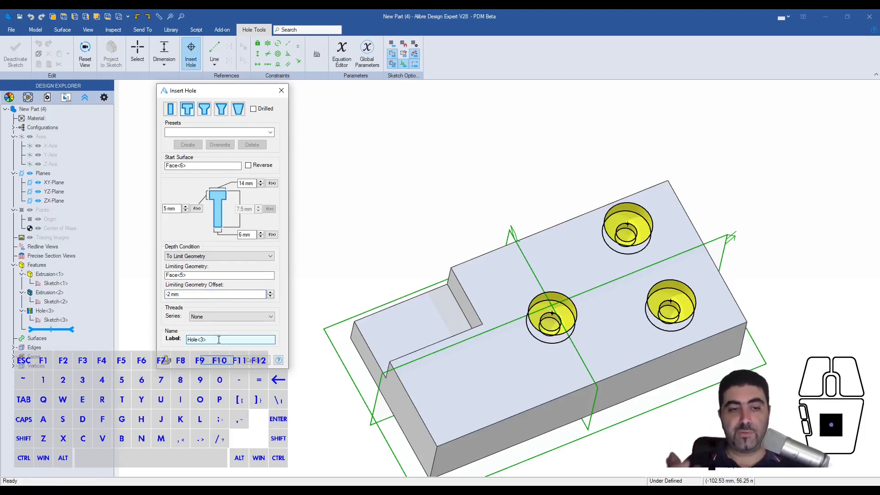
Set the limiting geometry offset to 0 and apply the hole edit
left_click_drag(203, 295, 136, 290)
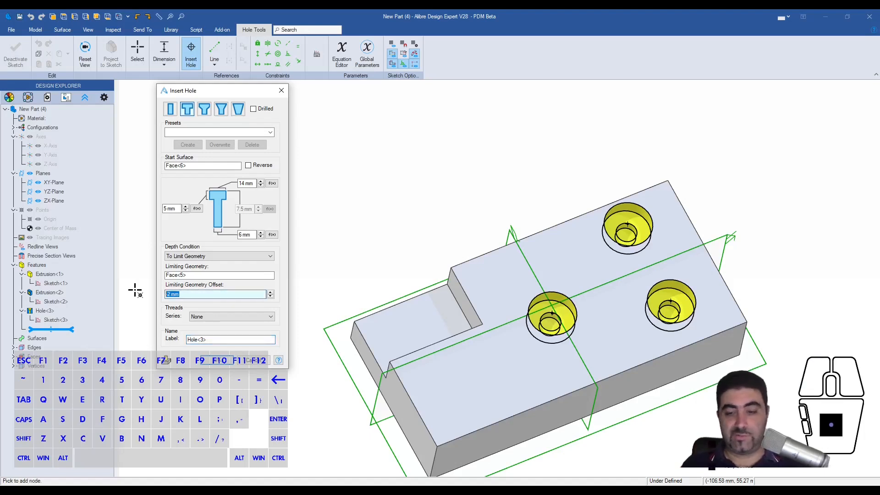
type("0")
left_click(219, 340)
middle_click_drag(427, 339, 413, 354)
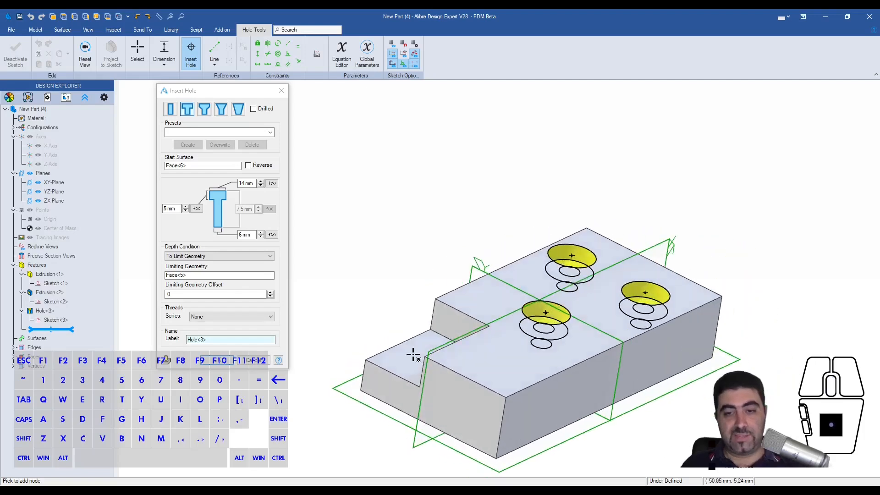
left_click(216, 360)
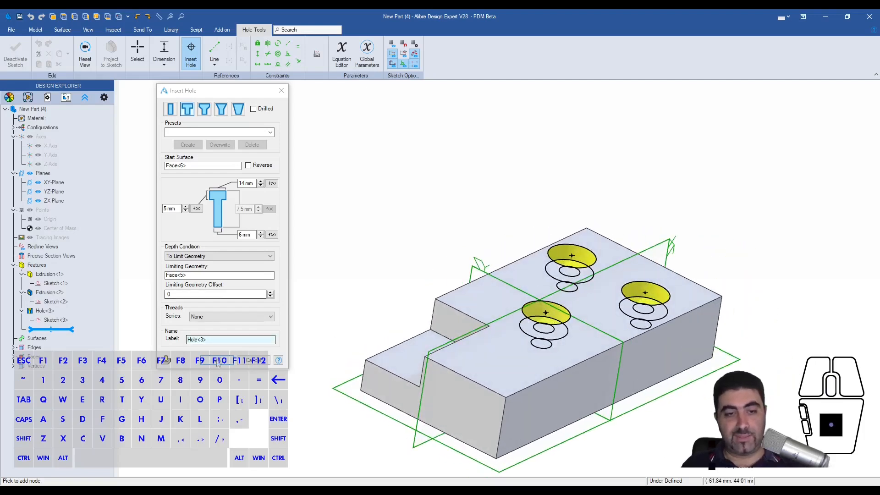
Activate the YZ section view to cut the block through the central hole
left_click(113, 29)
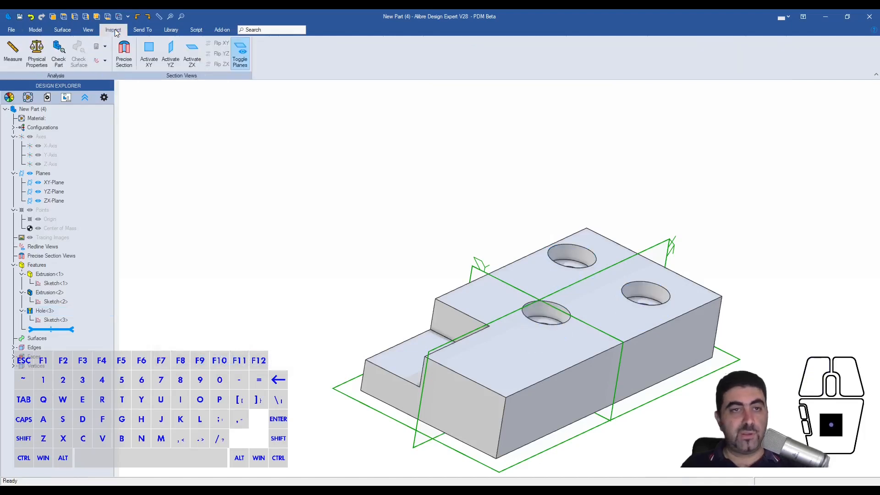
left_click(169, 54)
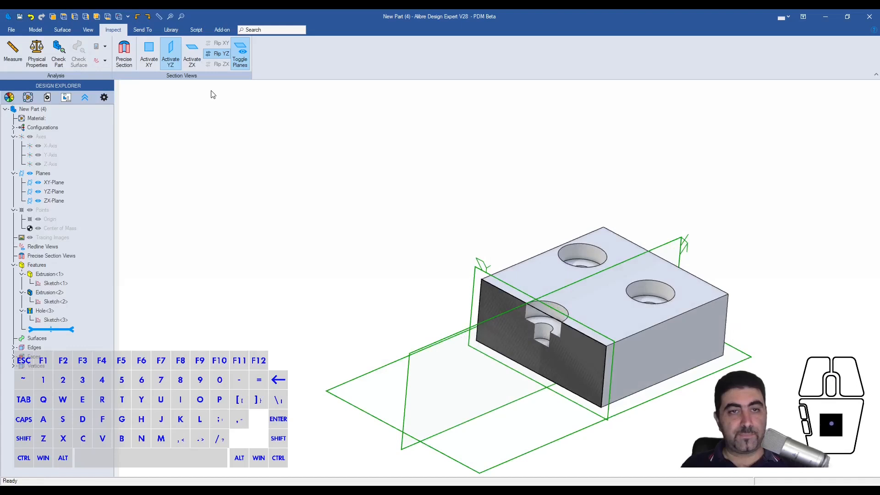
Open the Equation Editor and filter the parameters by "extr"
left_click(37, 30)
left_click(660, 53)
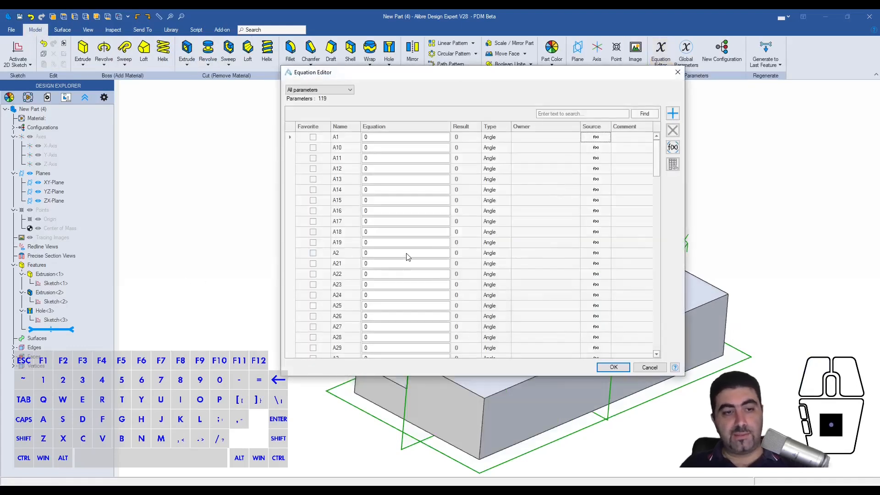
left_click(579, 114)
type("extr")
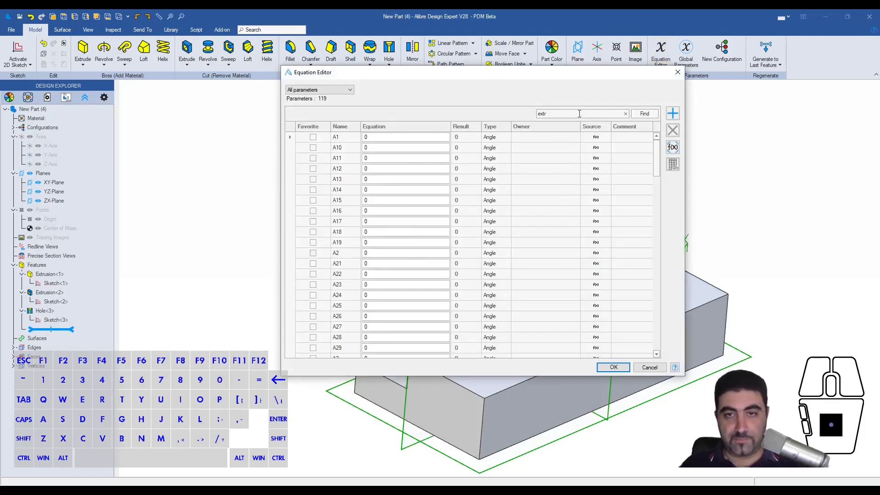
Set the notch cut's depth parameter D6 of Extrusion<2> to -15 mm and apply the change
left_click(424, 148)
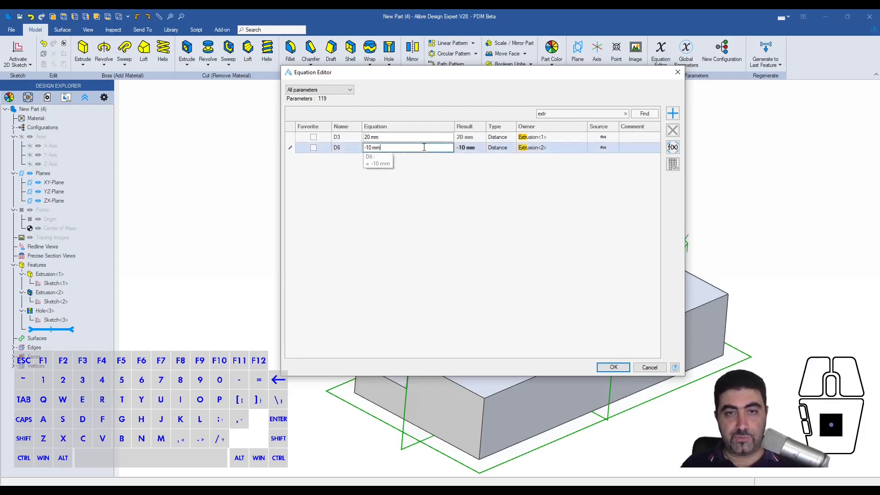
left_click_drag(461, 72, 242, 69)
scroll(739, 272, "down", 3)
scroll(530, 309, "up", 2)
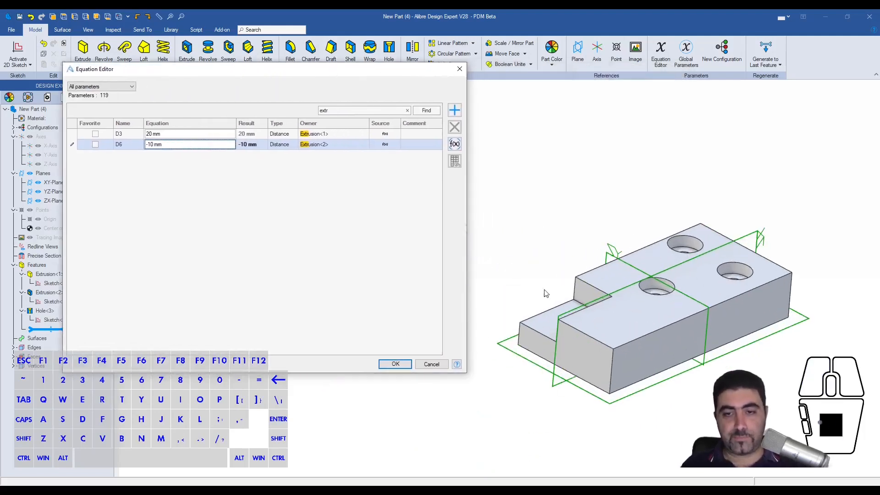
left_click_drag(150, 144, 155, 145)
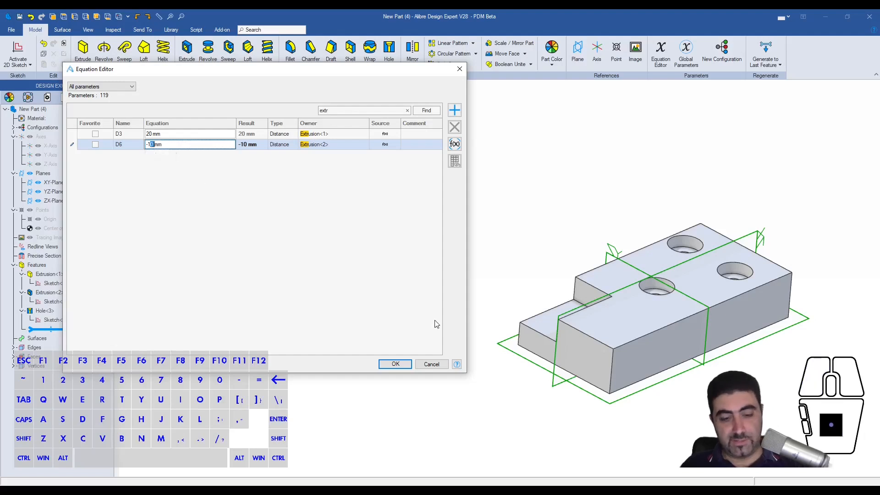
type("5")
left_click(395, 364)
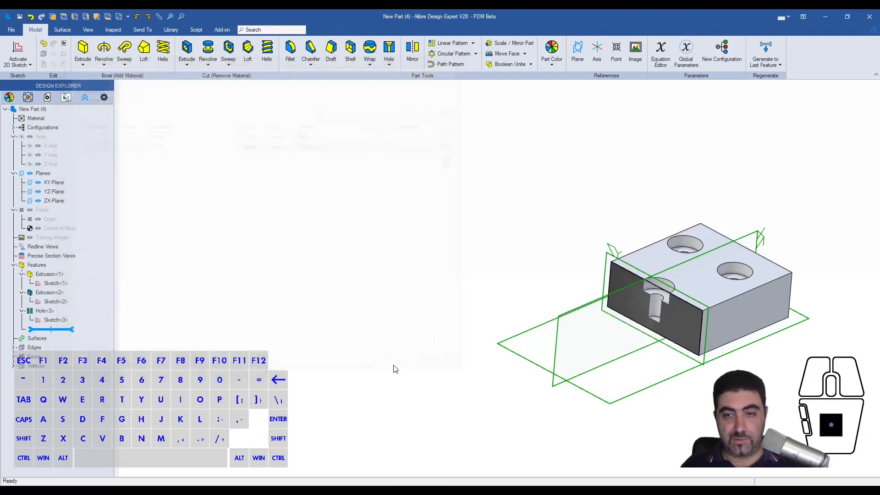
Reopen the Equation Editor, give the notch cut's depth parameter D6 a shallower value and apply the change
scroll(665, 313, "up", 3)
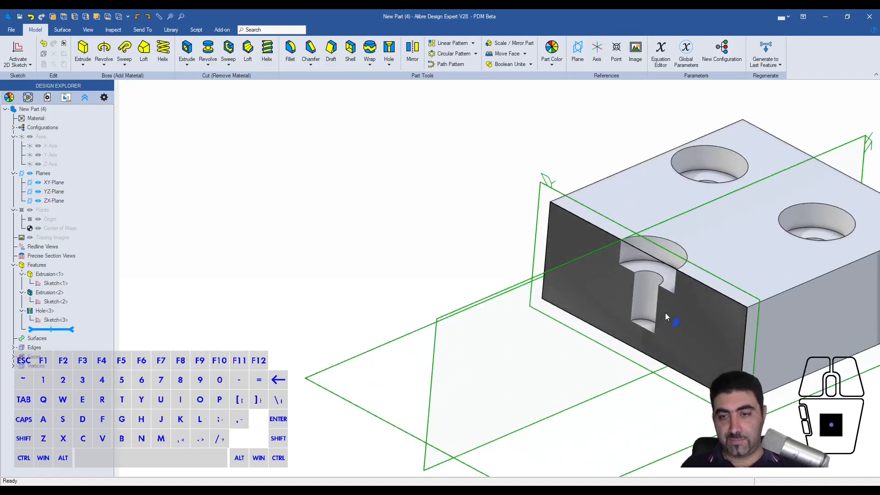
left_click(660, 51)
left_click(152, 145)
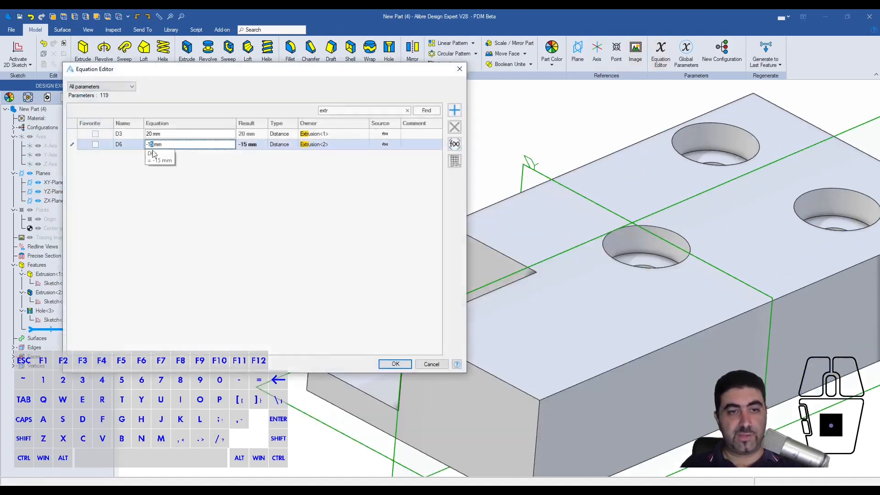
key("BackSpace")
key("BackSpace")
key("Return")
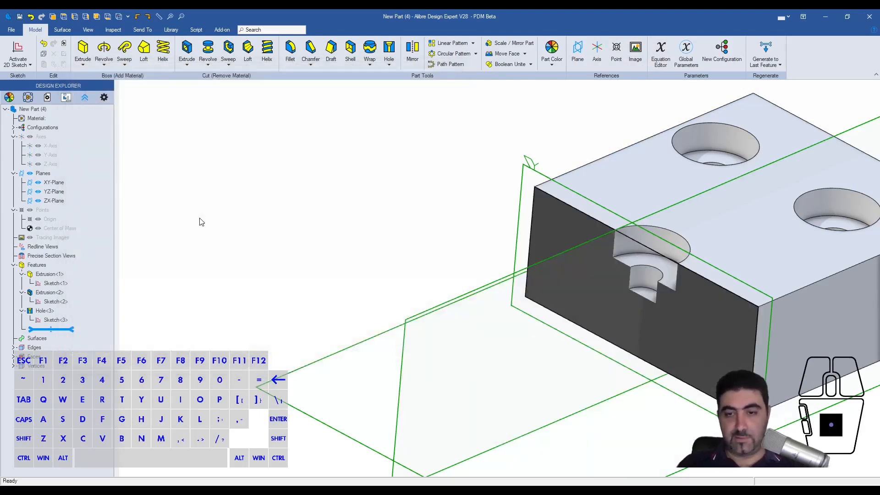
Reopen the hole feature, change the depth condition to Blind and set the overall hole depth to 12 mm
scroll(440, 273, "down", 3)
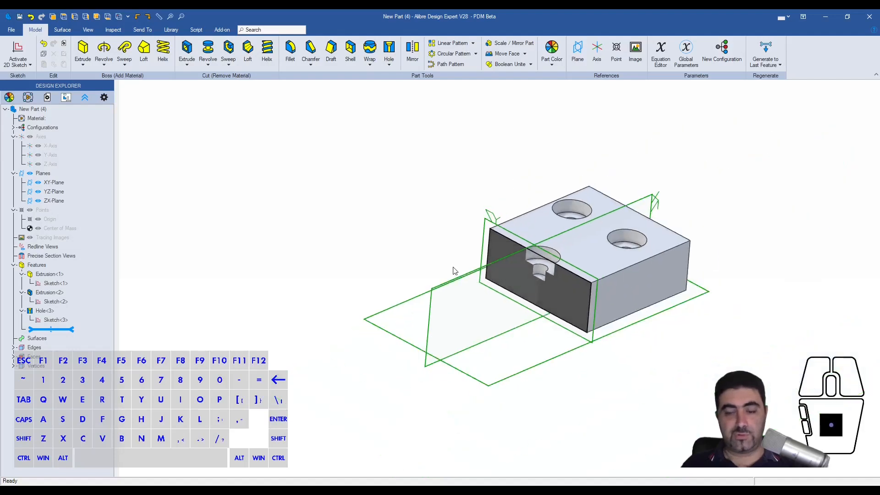
double_click(554, 271)
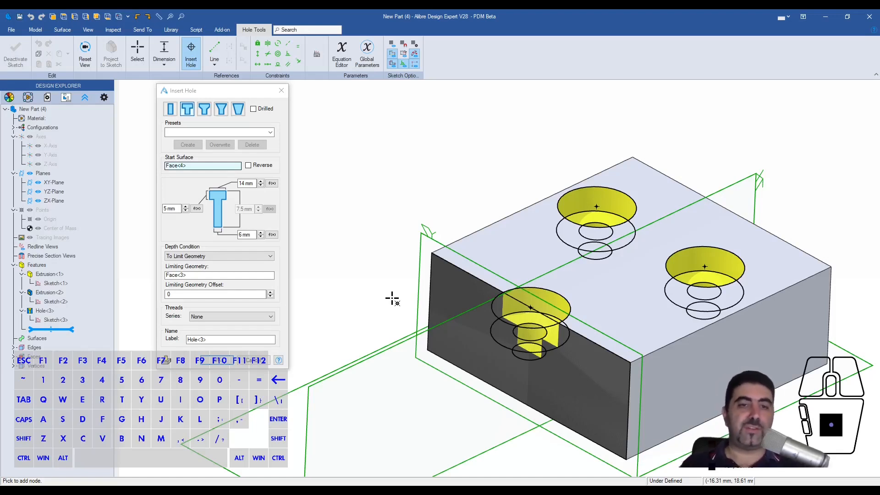
middle_click_drag(392, 299, 409, 252)
right_click_drag(382, 238, 408, 223)
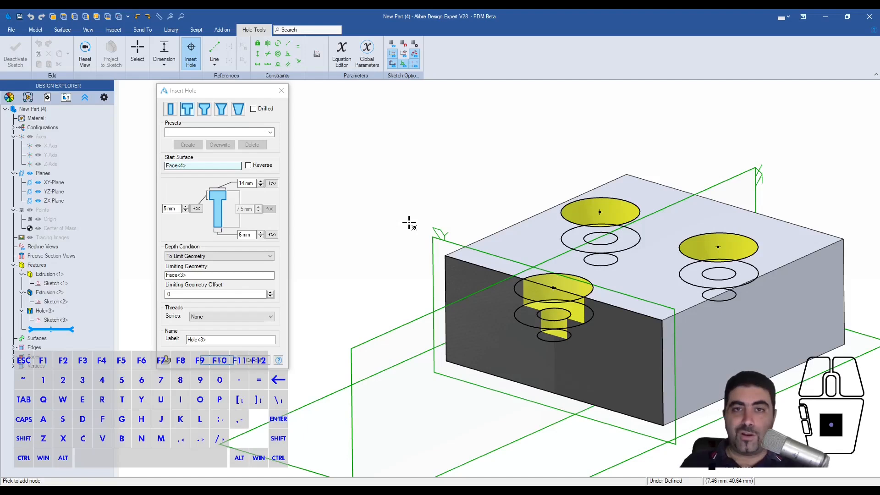
middle_click_drag(379, 208, 399, 274)
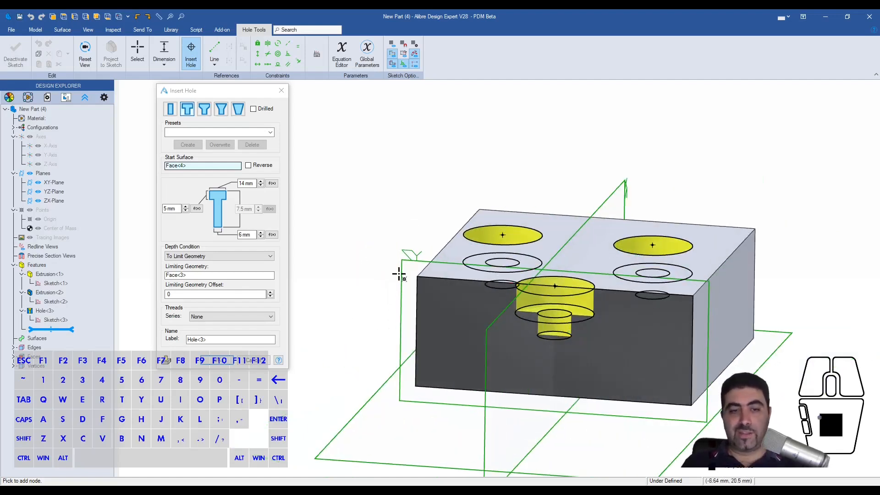
left_click(204, 256)
left_click(204, 264)
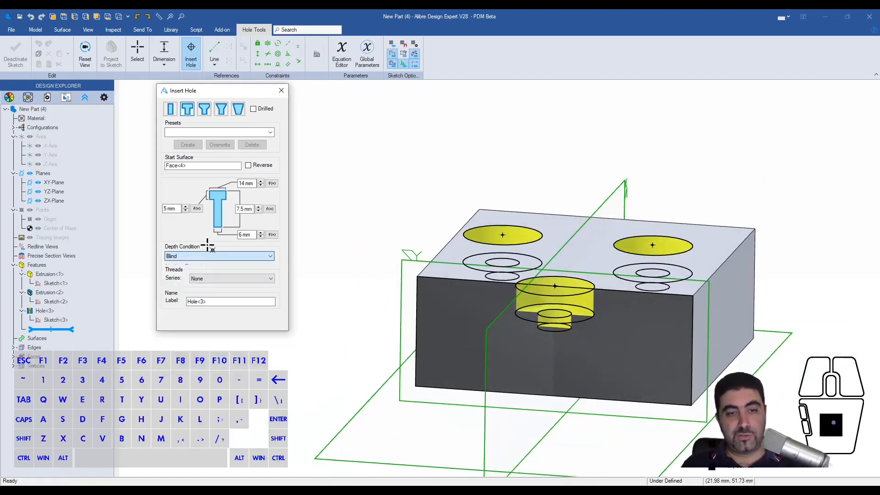
left_click_drag(237, 209, 253, 211)
type("12")
left_click(243, 301)
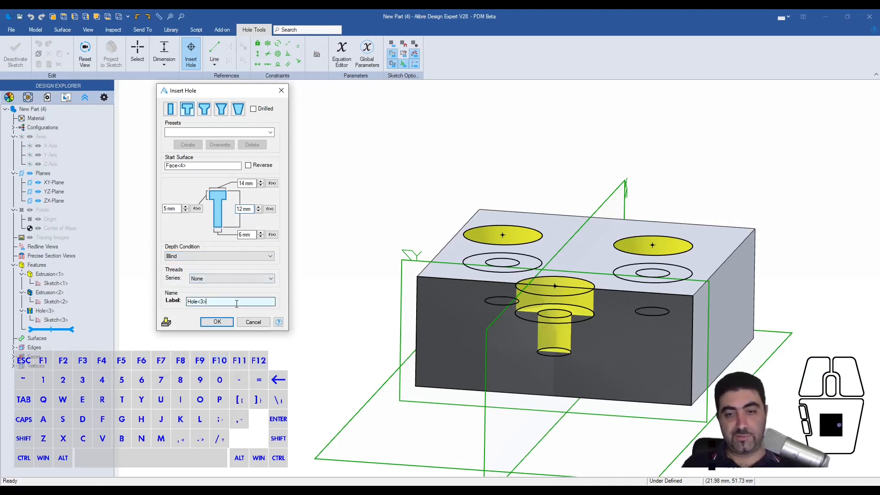
Enable the Drilled option for the counterbore holes and set the drill point angle to 135°
scroll(633, 337, "up", 8)
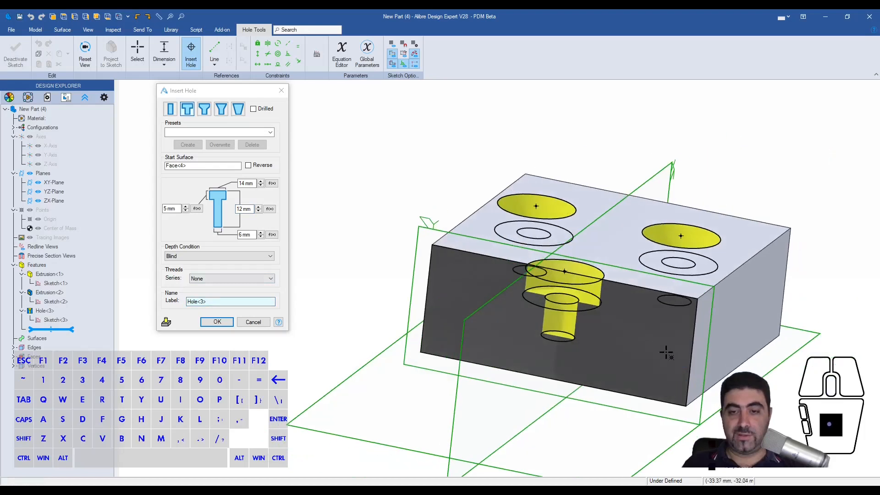
scroll(558, 337, "down", 3)
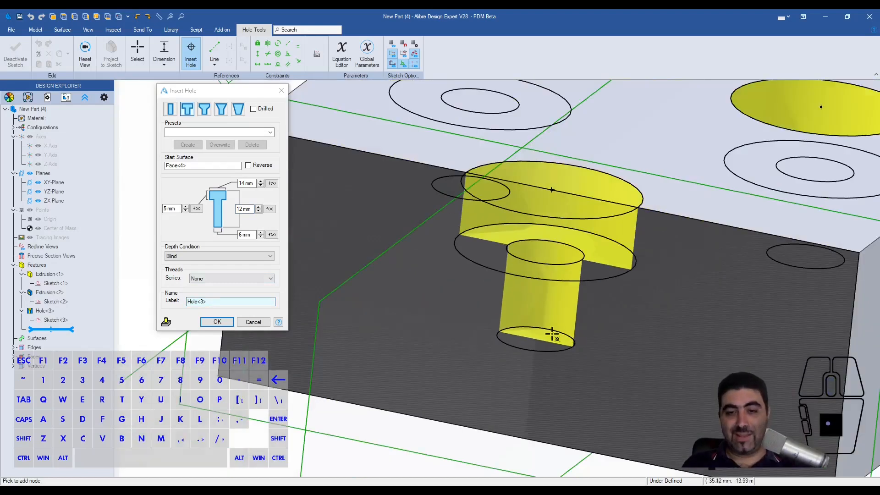
scroll(542, 336, "down", 5)
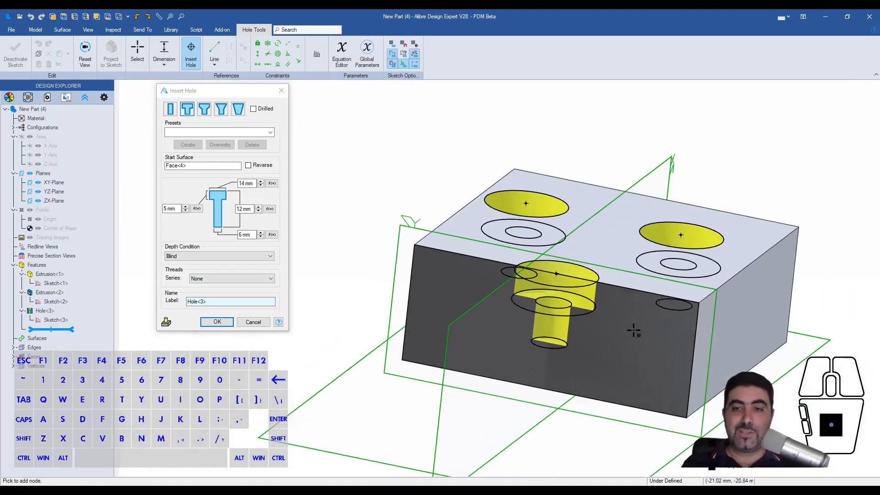
scroll(807, 343, "up", 1)
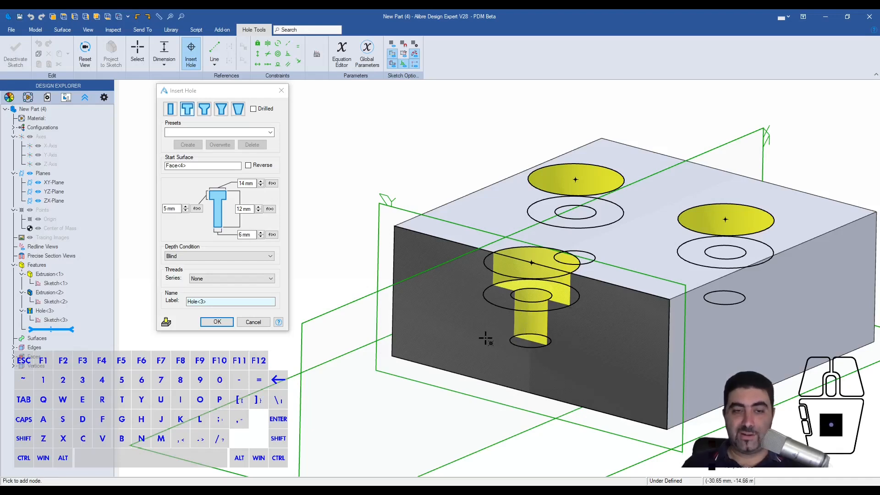
left_click(253, 109)
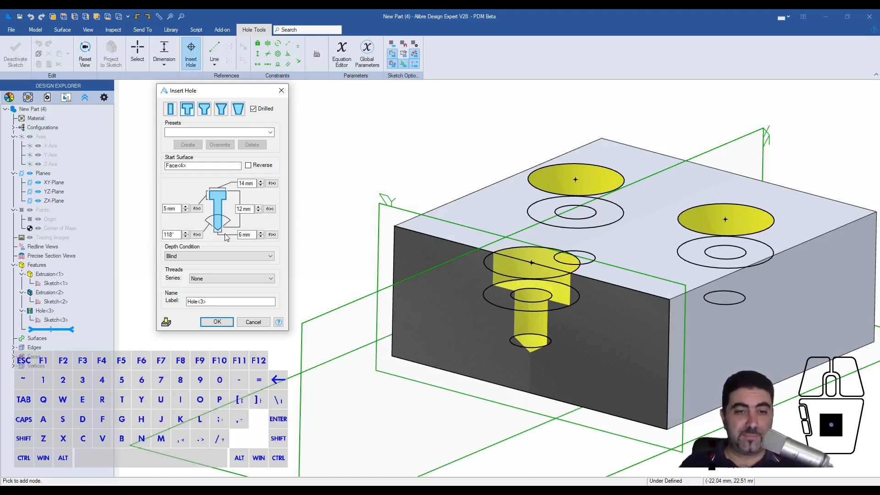
double_click(169, 234)
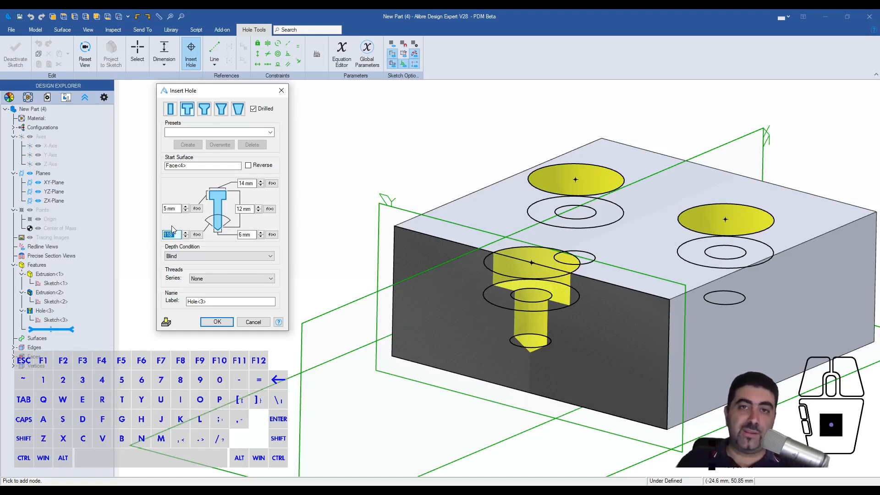
type("135")
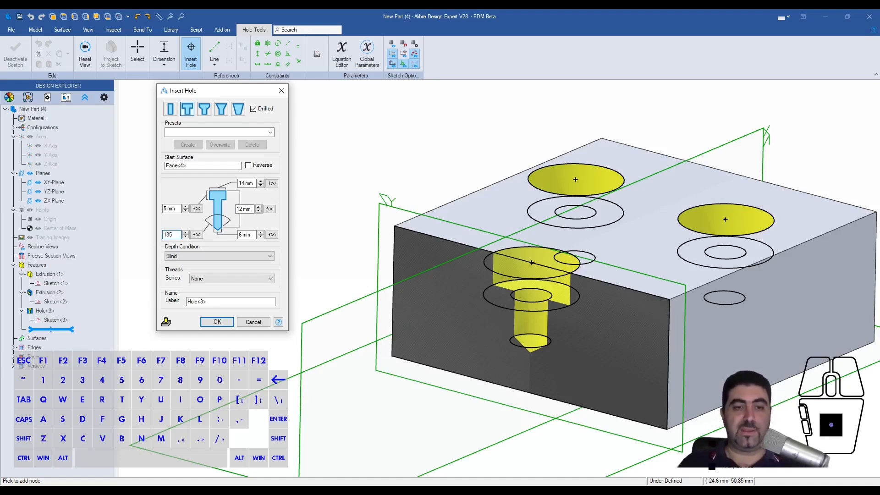
key("Tab")
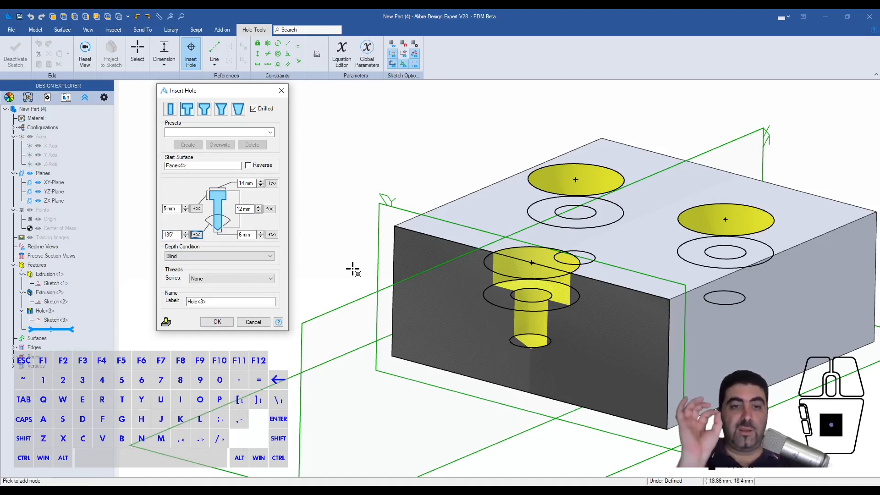
left_click(242, 209)
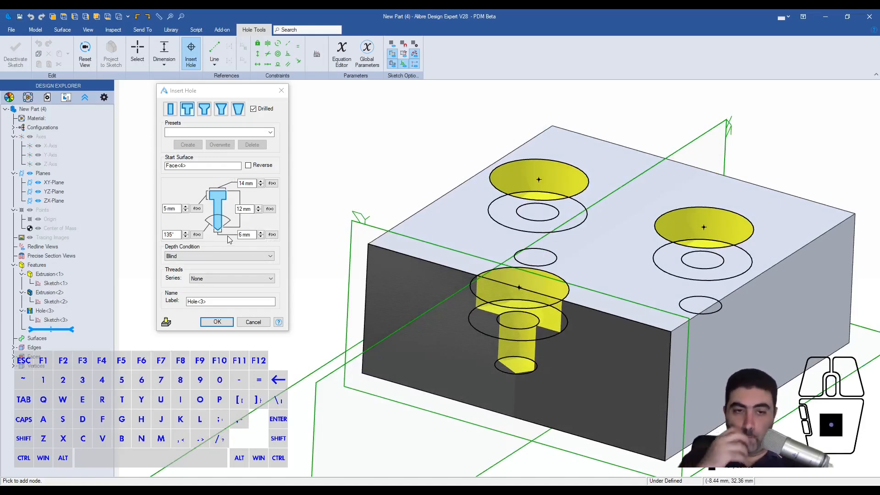
left_click(252, 209)
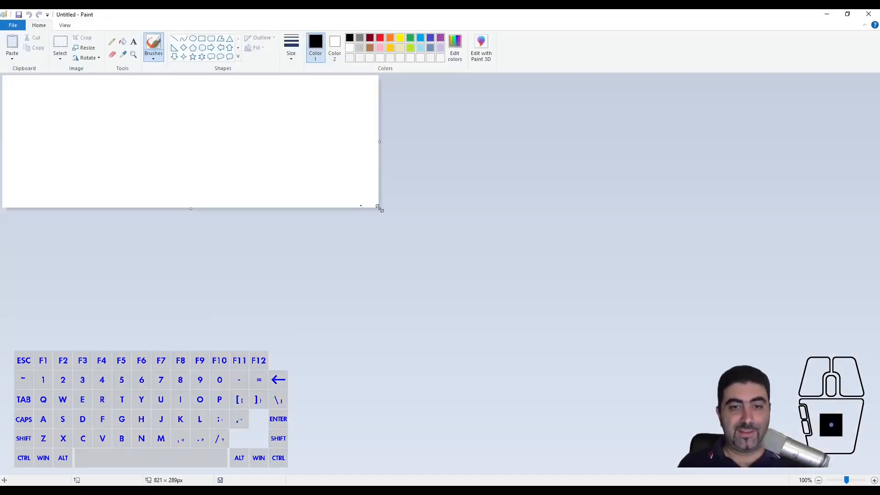
Enlarge the canvas to 1273 × 563 px and draw a red downward-pointing triangle with a vertical centre line
left_click_drag(380, 208, 587, 334)
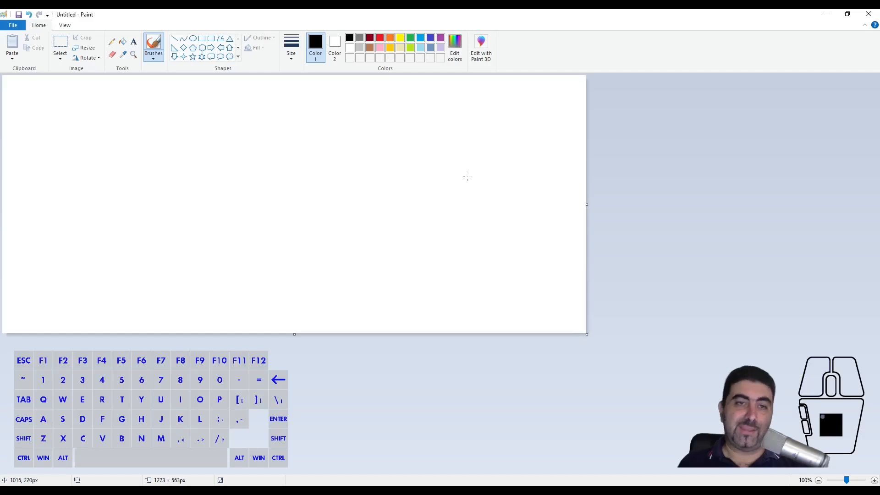
left_click(177, 39)
left_click(380, 38)
mouse_move(232, 159)
left_mouse_down()
mouse_move(424, 159)
mouse_move(327, 221)
left_mouse_up()
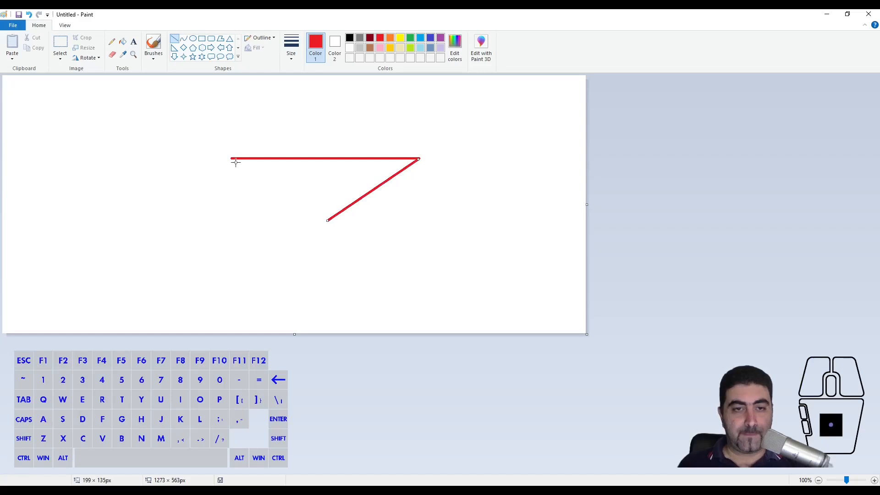
left_click_drag(231, 158, 328, 221)
left_click(484, 292)
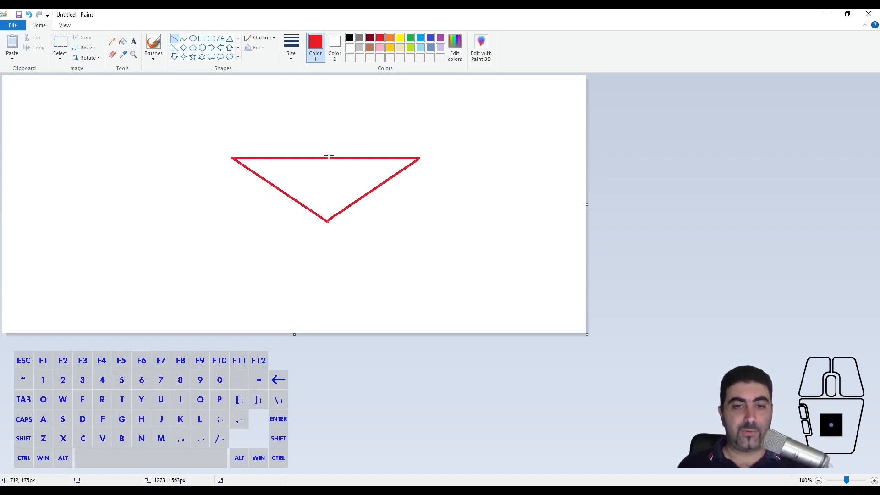
left_click_drag(327, 158, 327, 222)
left_click(678, 265)
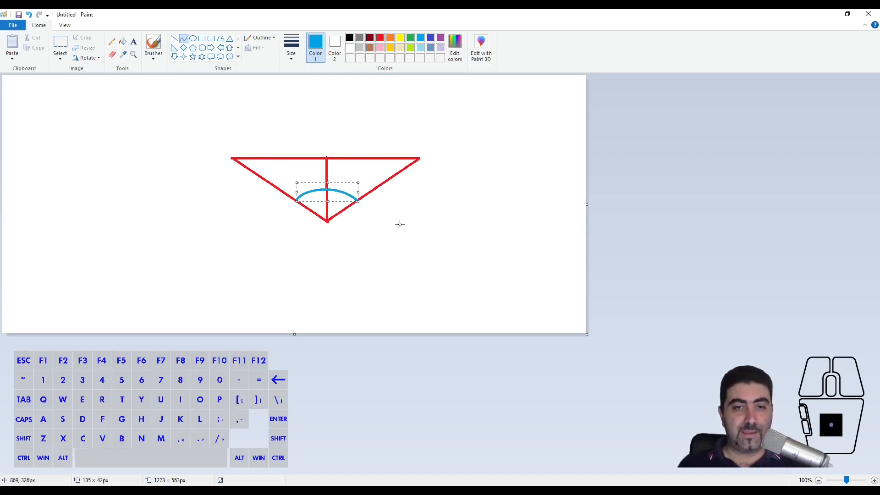
Finish the blue arc across the triangle's apex angle and label it 135°
left_click(386, 219)
left_click(134, 41)
left_click_drag(357, 198, 390, 224)
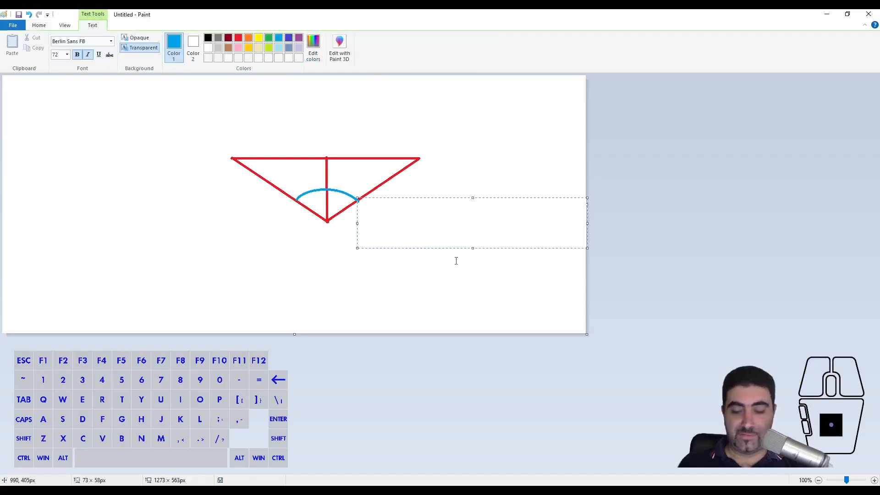
type("135°")
left_click(326, 182)
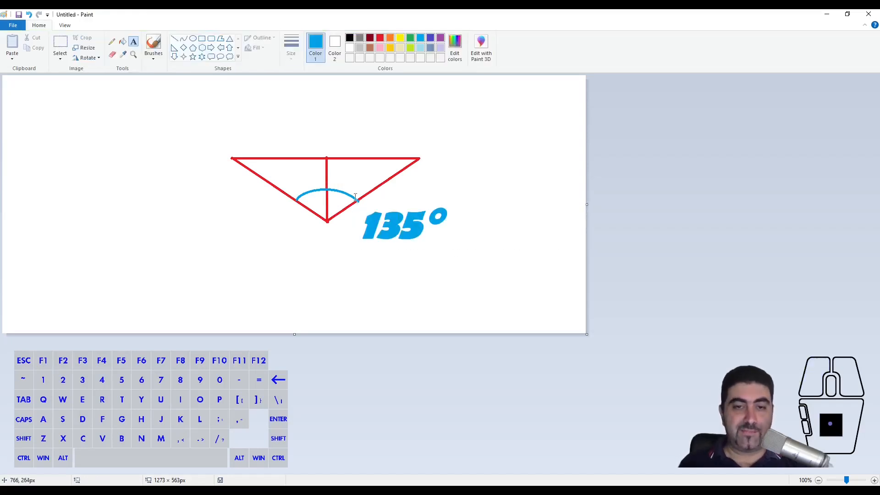
Annotate the triangle in indigo with the half angle 67.5° and half-width 3, and undo the brush highlights
left_click(430, 39)
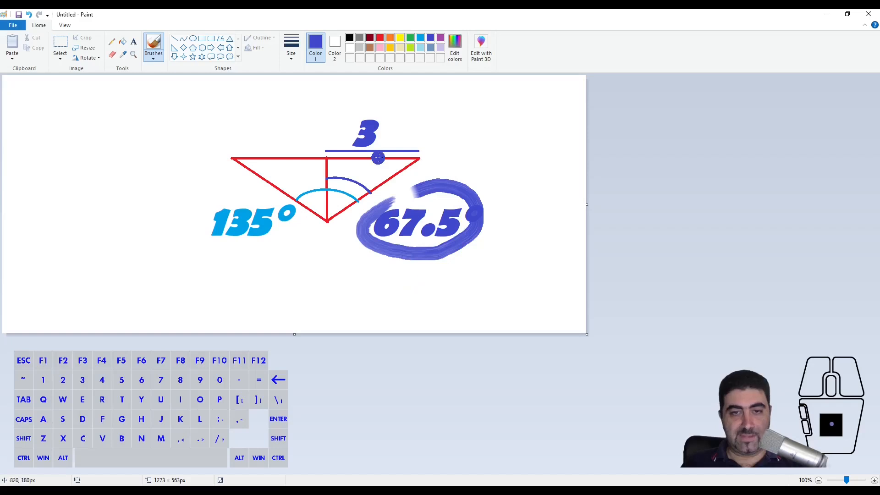
mouse_move(362, 92)
left_mouse_down()
mouse_move(323, 128)
mouse_move(337, 115)
left_mouse_up()
key("ctrl+z")
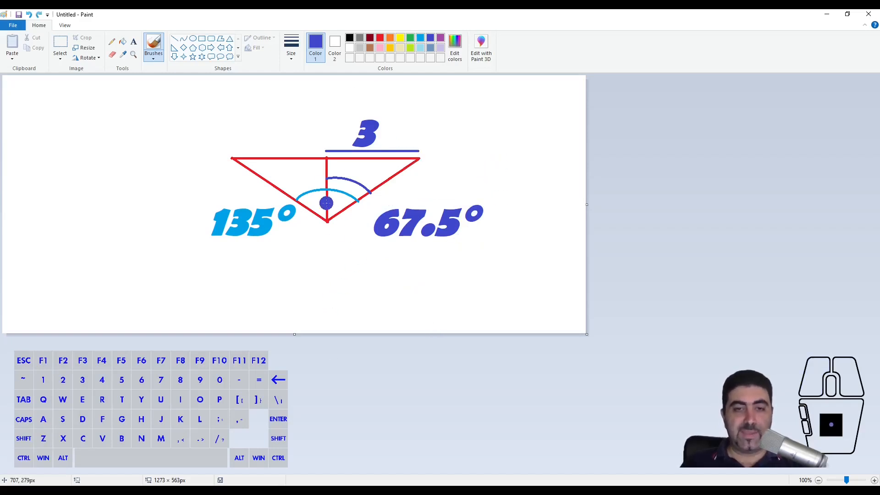
Trace the triangle's vertical centre line with a lime line from the upper edge to the apex
left_click(174, 38)
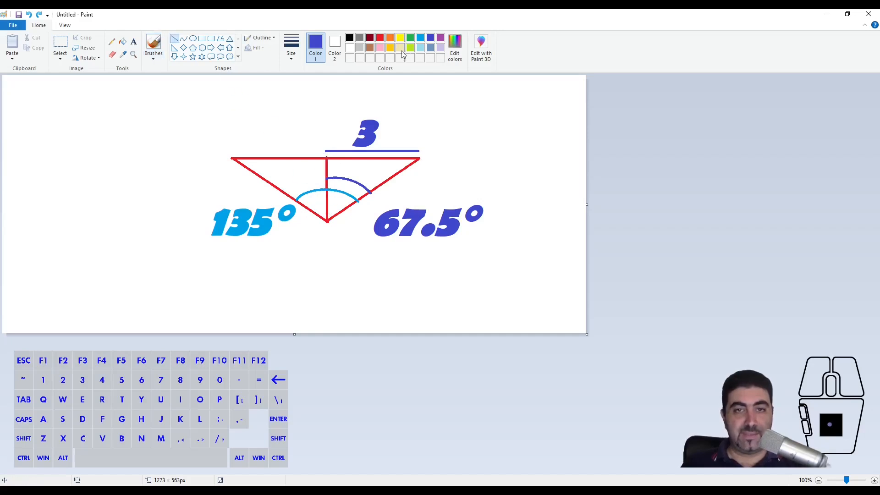
left_click(410, 48)
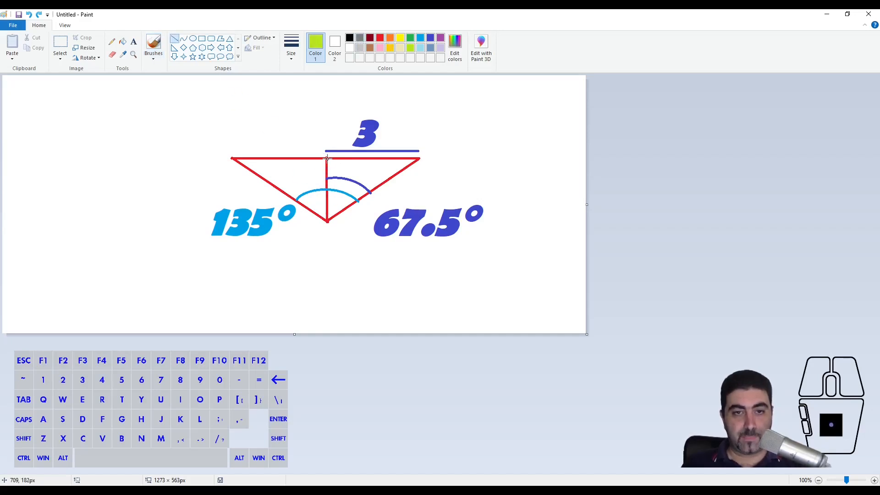
left_click_drag(327, 158, 327, 222)
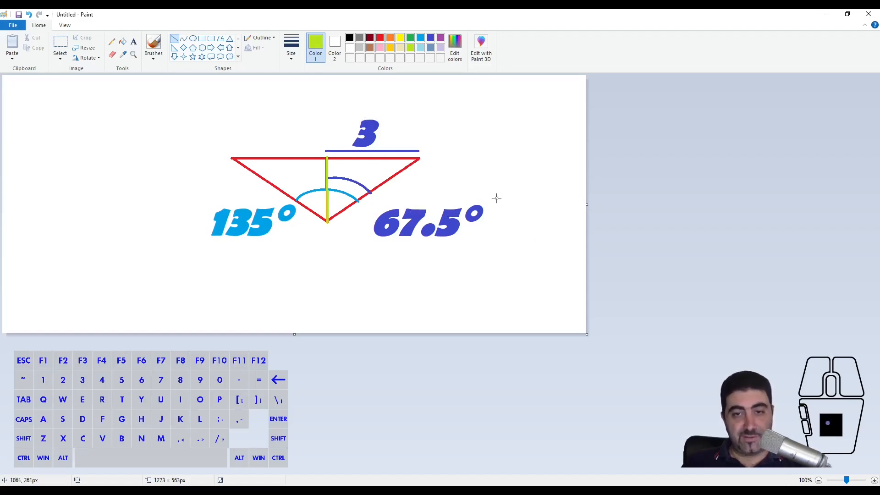
Switch back to Alibre Design and check the parameter names of the drill point angle and the hole diameter
left_click(256, 490)
left_click(293, 454)
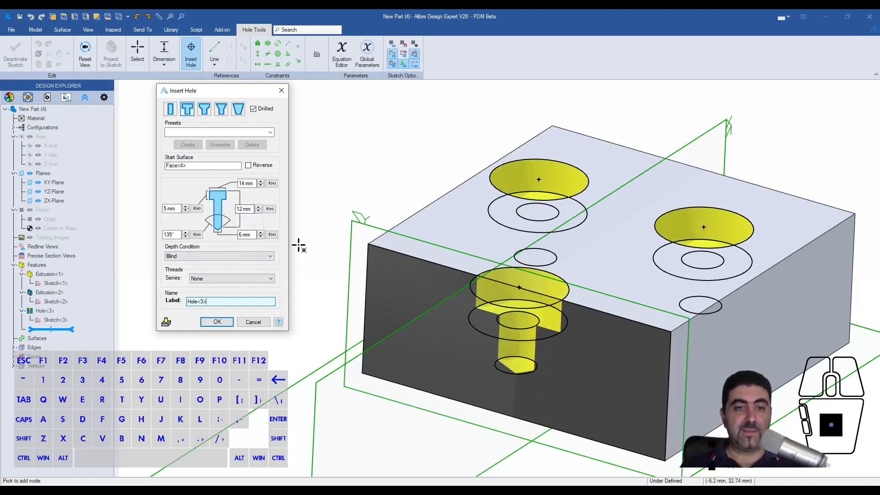
left_click(176, 235)
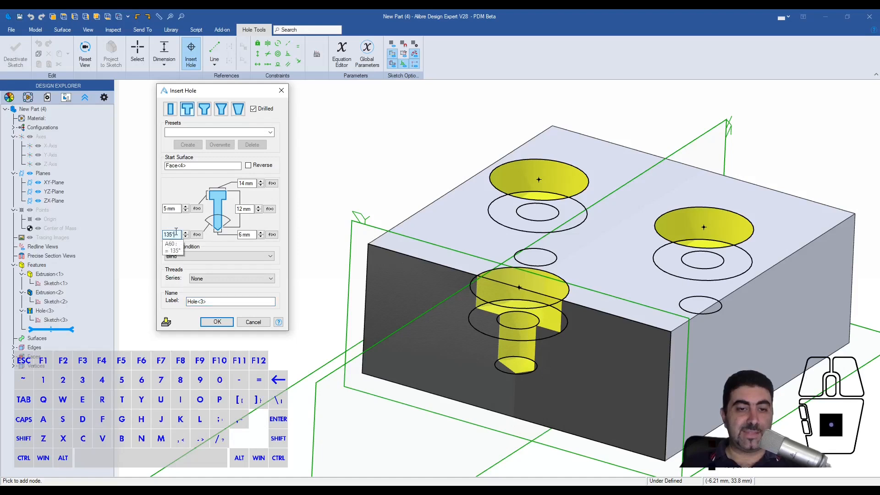
left_click(254, 235)
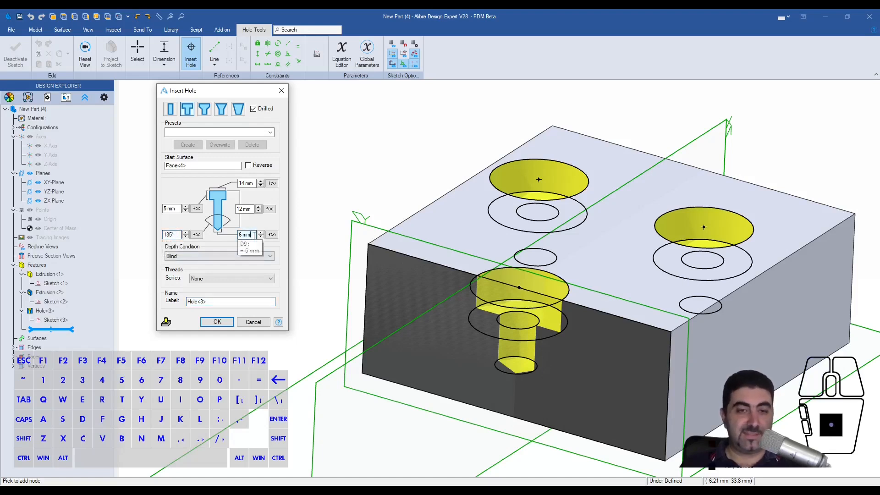
Set the hole depth parameter D73 to the equation 12 mm-(d9/2)/tan(A60/2) and apply it
left_click(270, 208)
left_click(420, 248)
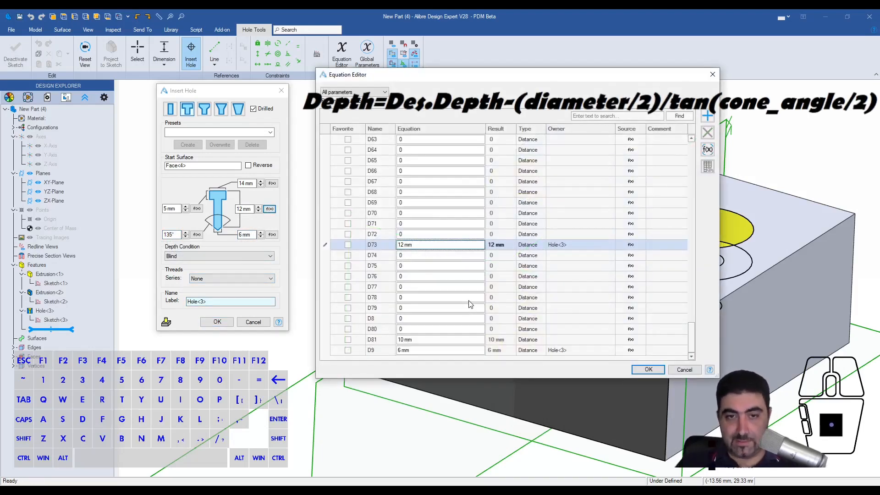
type("-(")
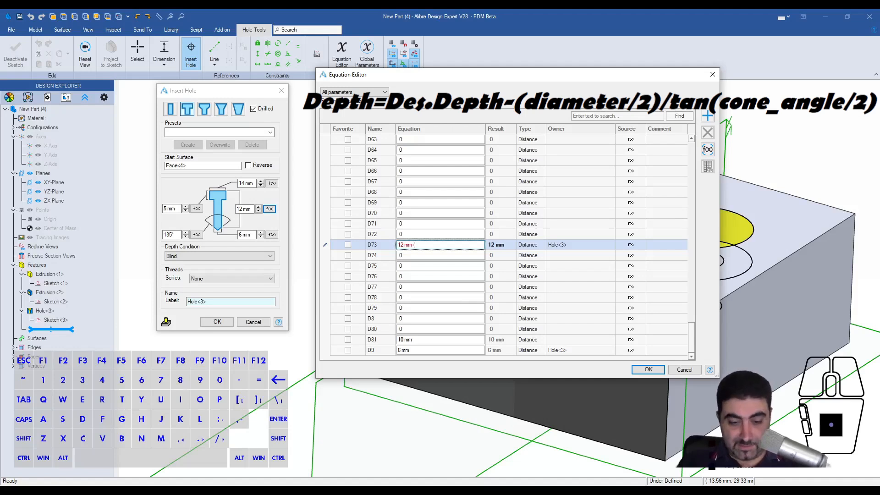
type("d9/2)")
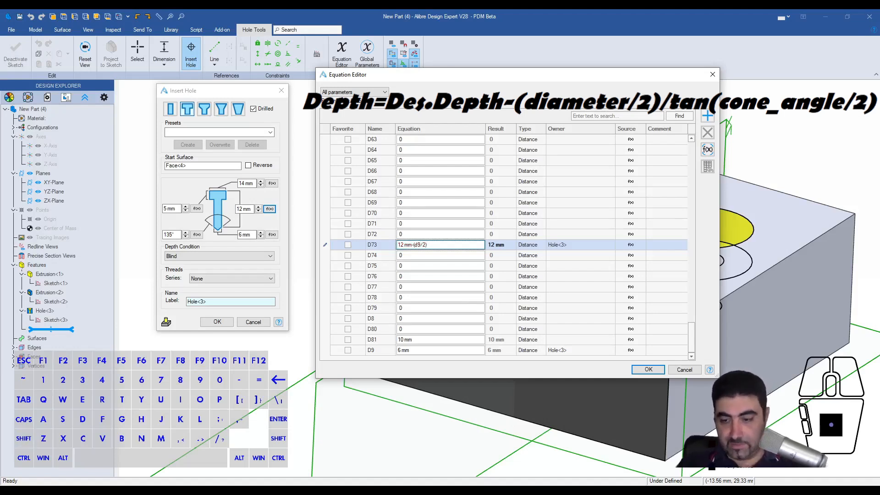
type("/tan(A60/")
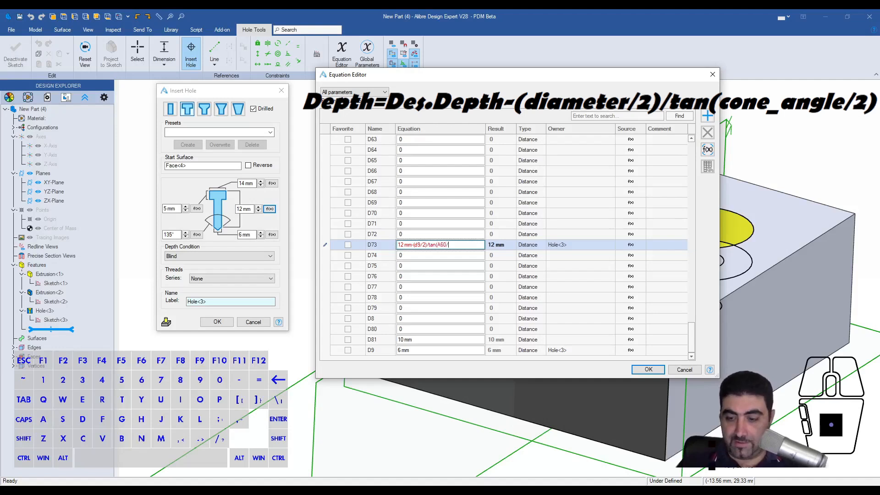
type("2)")
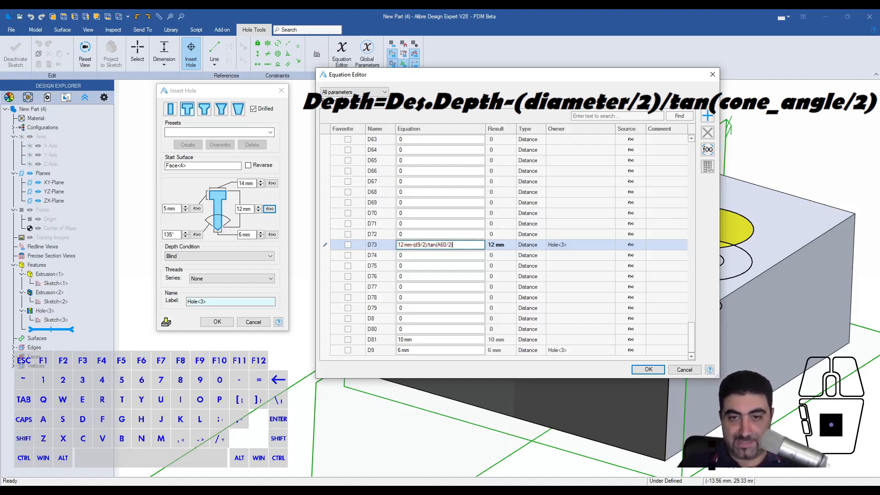
left_click(418, 256)
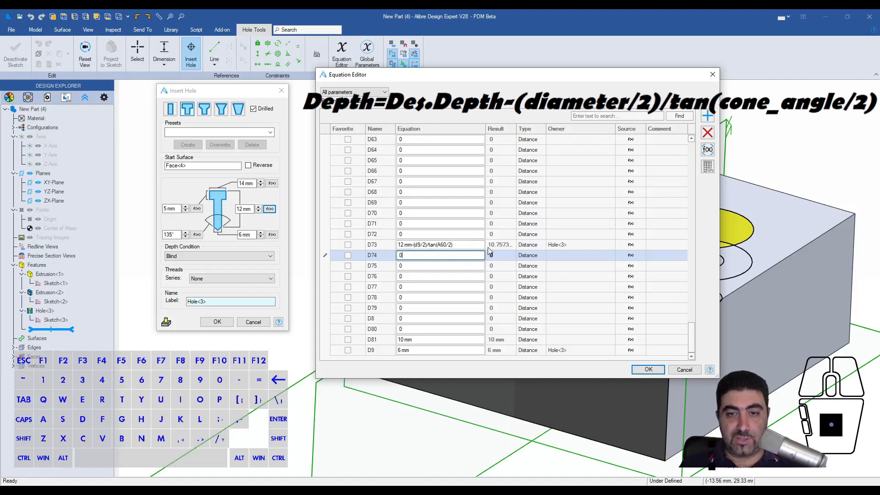
type("w")
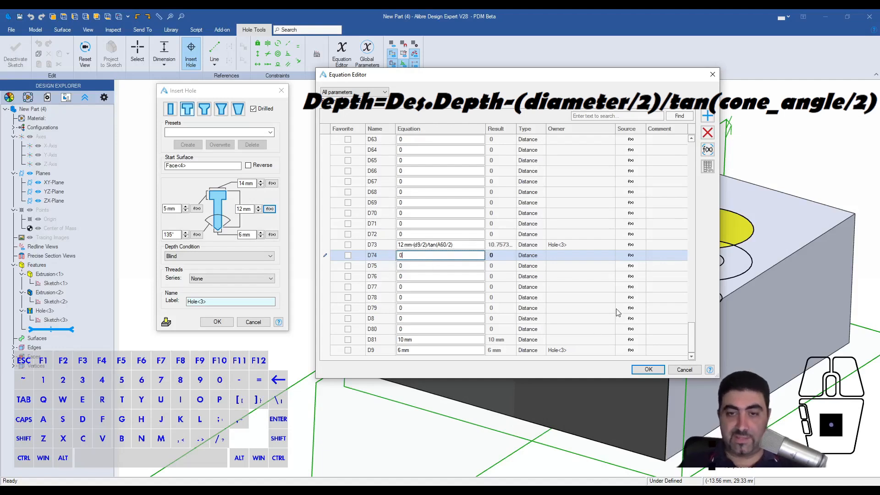
left_click(647, 370)
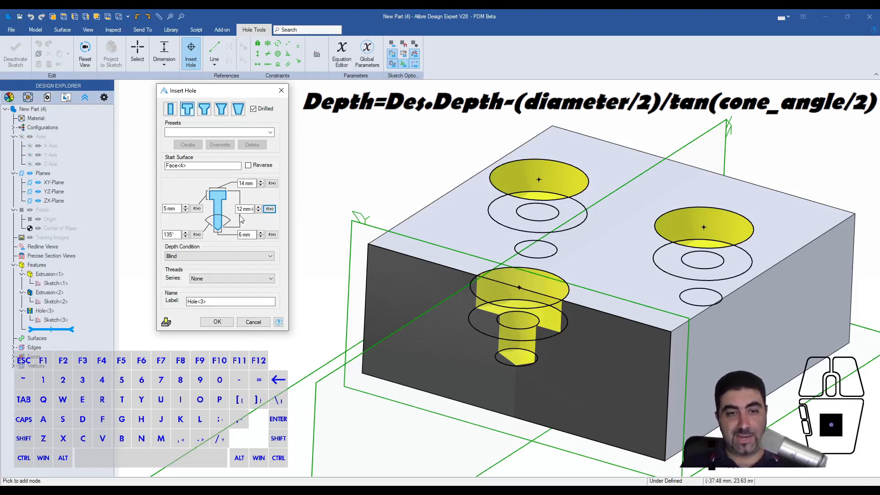
Set the desired depth within the hole depth equation to 20 mm and review the full equation for D73
mouse_move(252, 209)
left_mouse_down()
mouse_move(226, 210)
mouse_move(242, 209)
left_mouse_up()
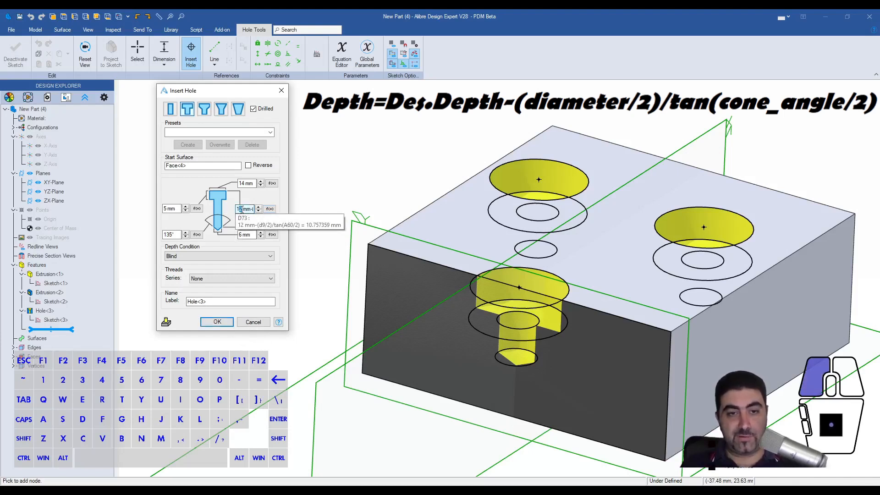
left_click(242, 209)
key("BackSpace")
key("BackSpace")
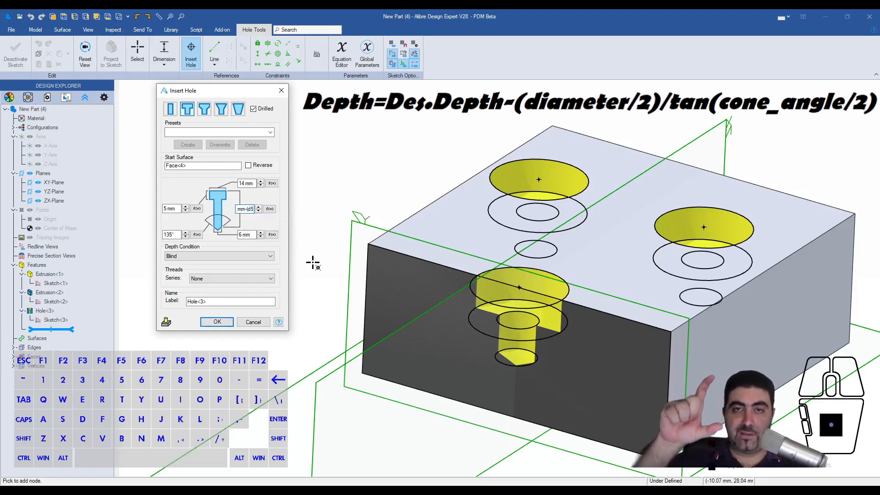
type("20")
left_click(212, 301)
scroll(512, 432, "up", 10)
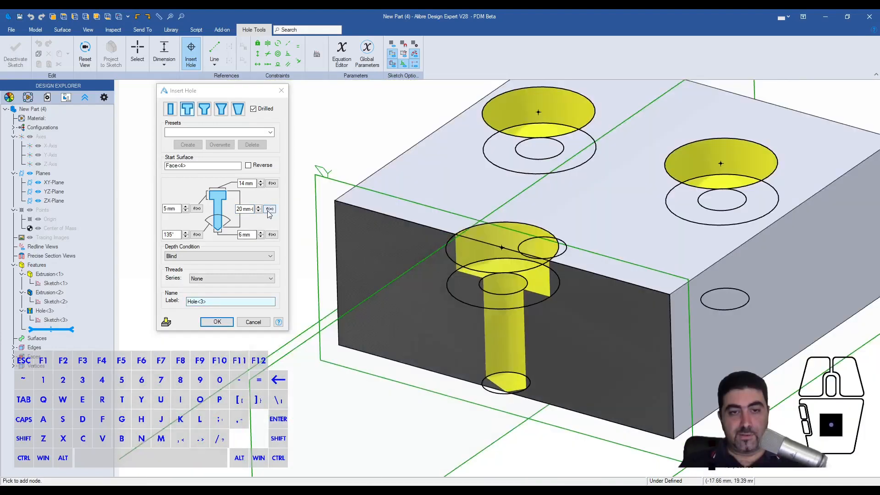
left_click(270, 209)
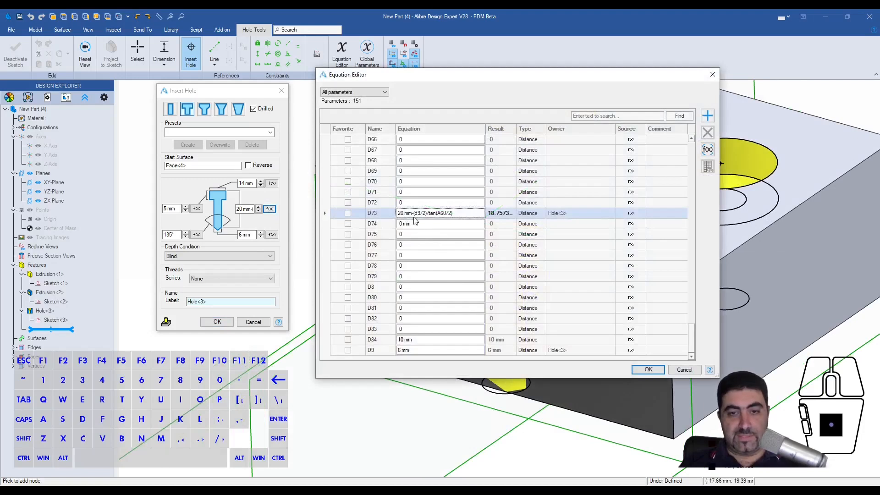
left_click(648, 369)
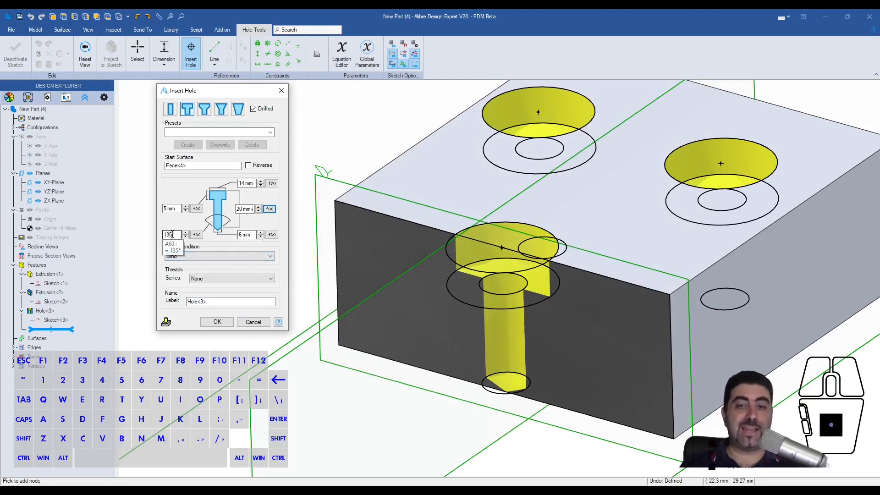
Set the desired depth within the D73 hole depth equation to 15 mm and apply the change
left_click(269, 209)
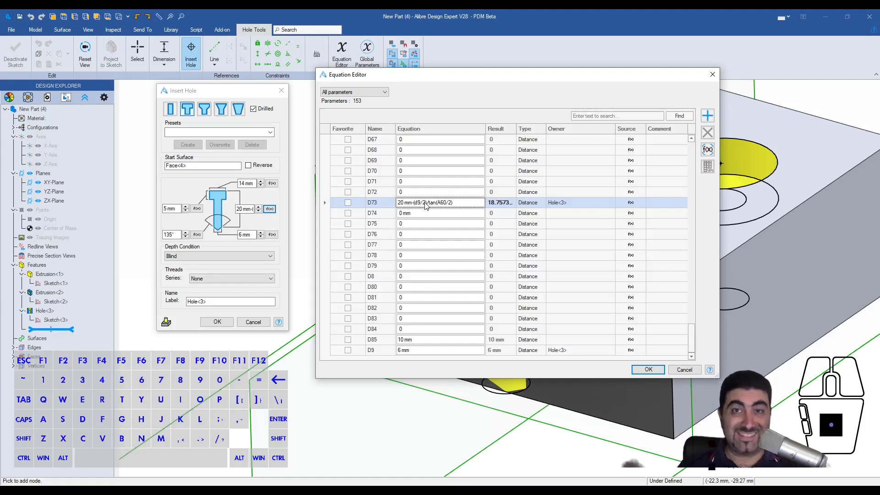
type("2")
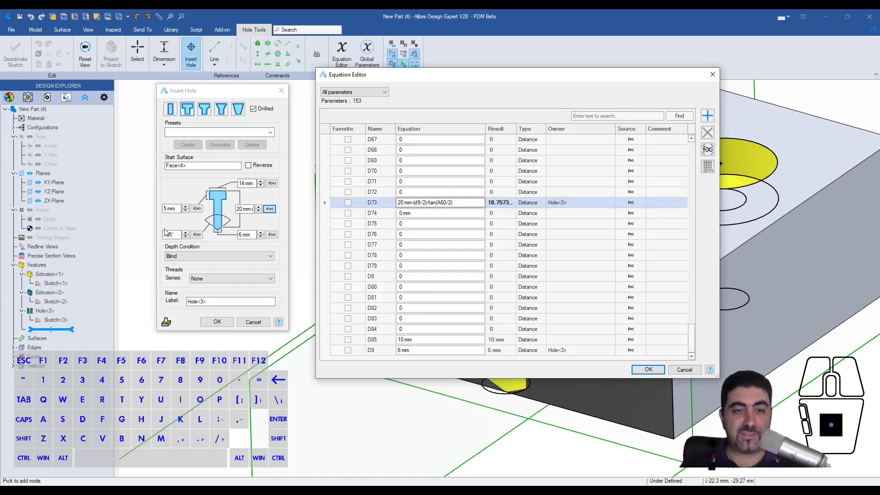
left_click(646, 370)
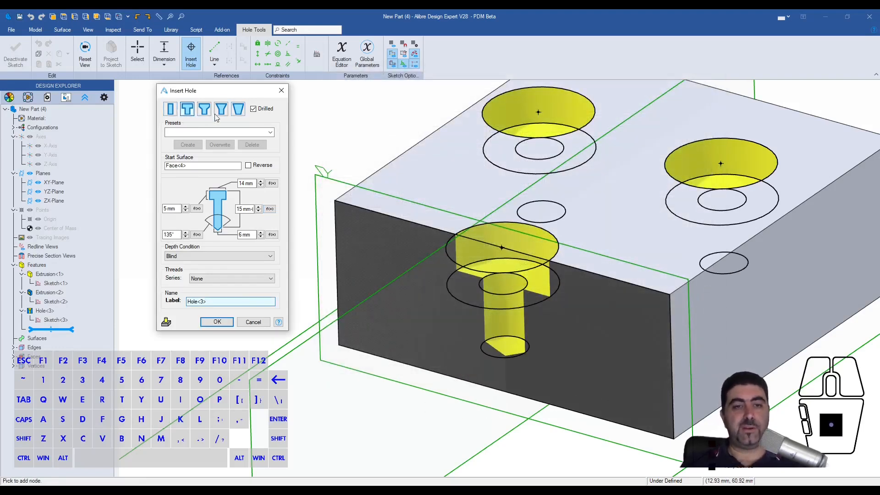
Switch the Drilled option off and on again, and try the Reverse direction option before restoring it
left_click(254, 109)
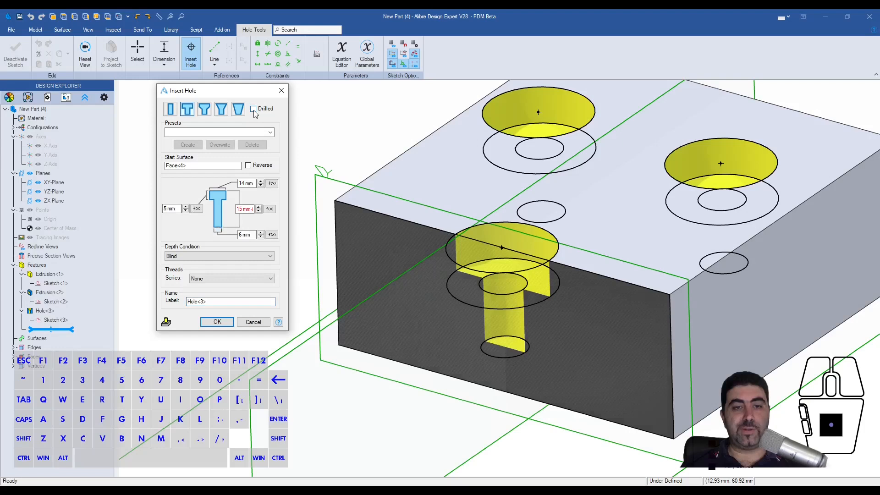
left_click(254, 110)
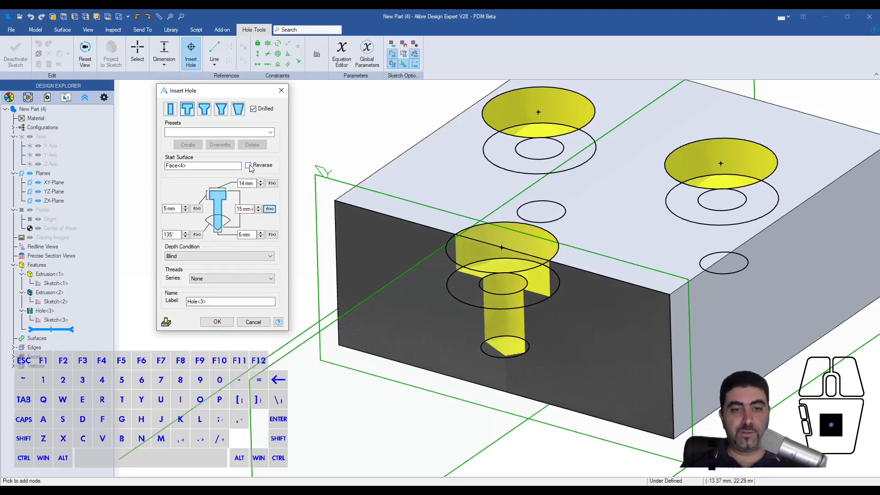
left_click(248, 166)
scroll(621, 314, "down", 3)
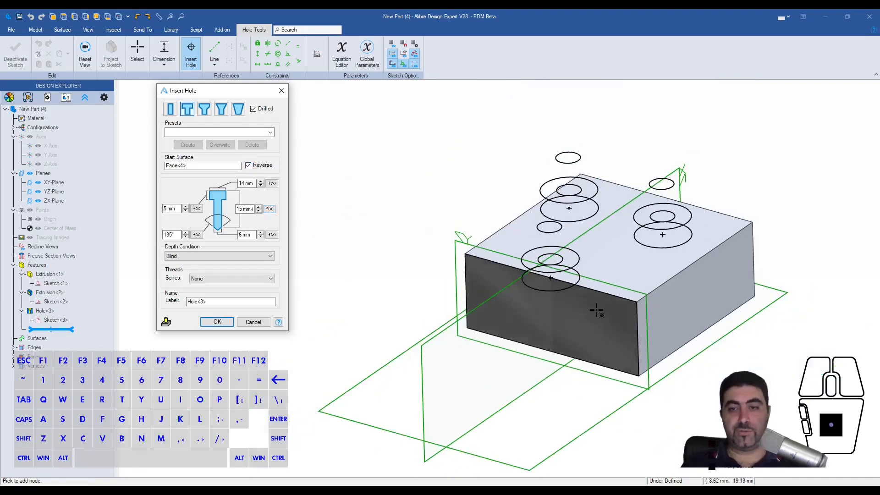
middle_click_drag(593, 210, 605, 224)
left_click(250, 167)
middle_click_drag(618, 304, 629, 342)
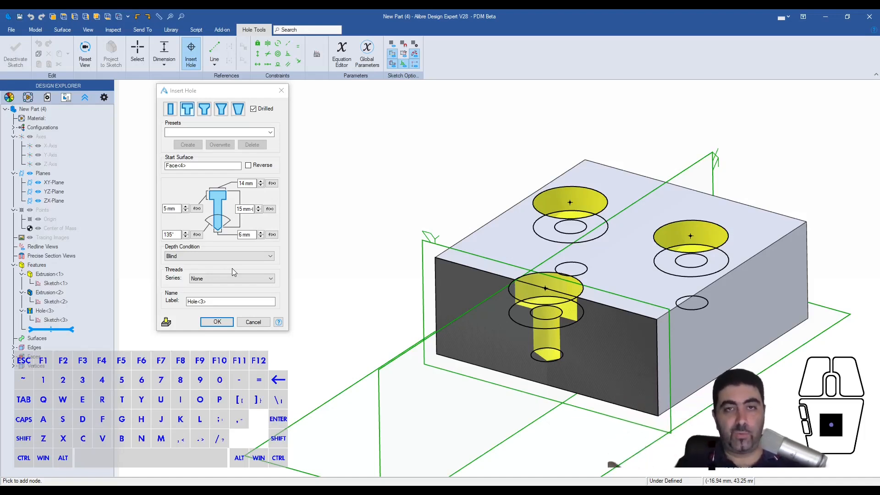
Change the hole type from counterbore to countersunk
left_click(221, 109)
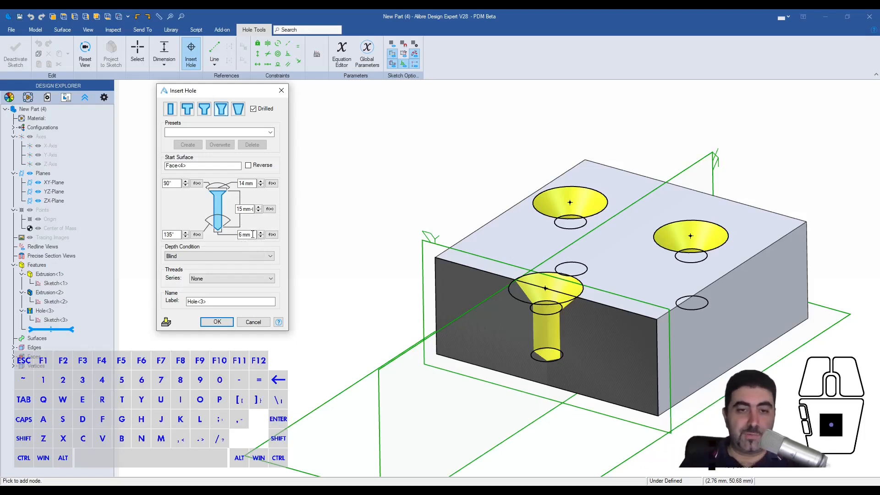
Set the countersunk hole's diameter to 5 mm, its countersink diameter to 6.125 mm and its countersink angle to 120°
left_click(252, 234)
type("5")
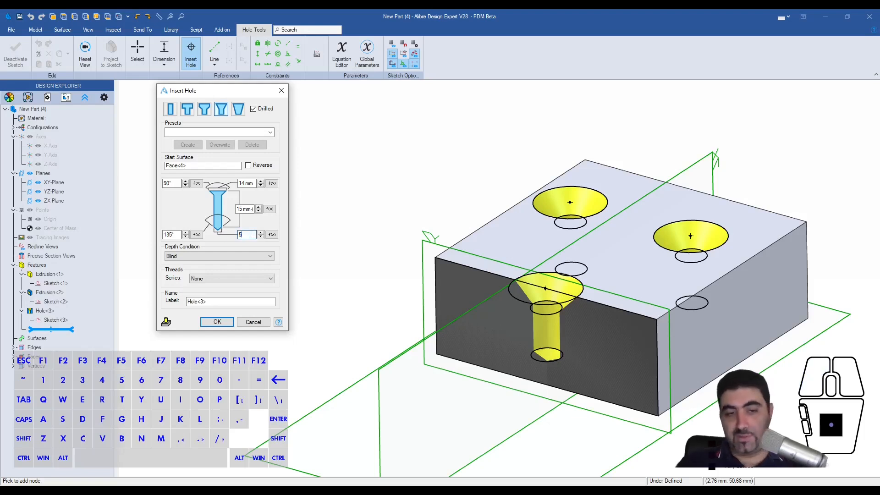
left_click(247, 183)
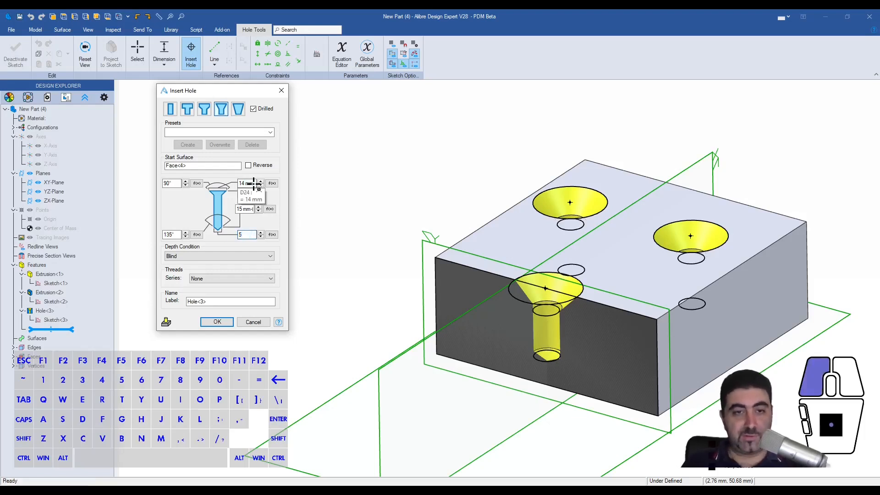
type("6.125")
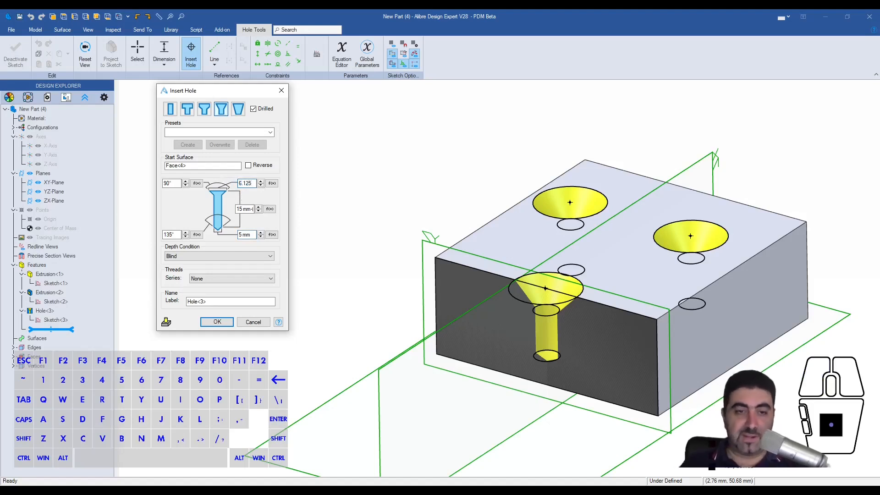
left_click(164, 183)
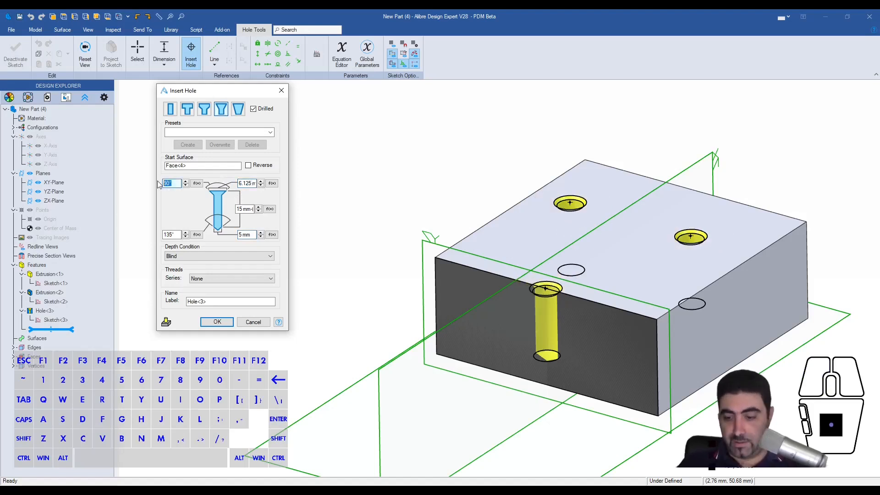
type("120")
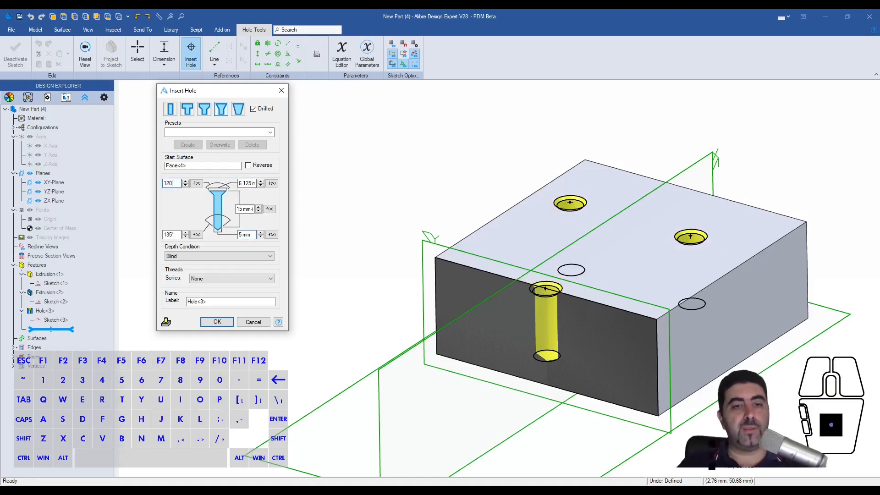
left_click(252, 301)
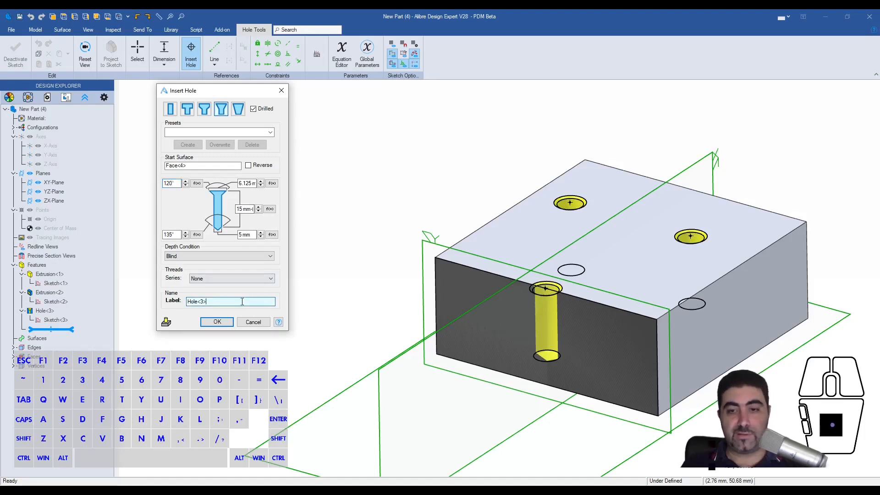
scroll(551, 283, "up", 5)
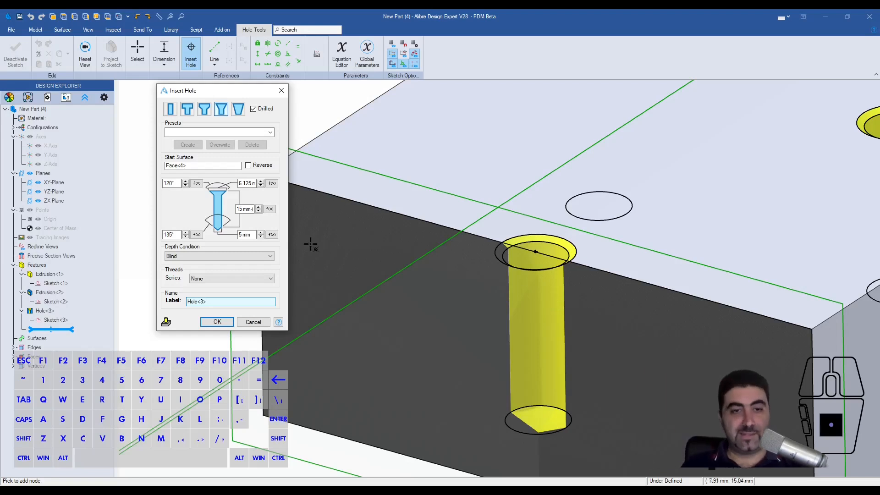
scroll(522, 392, "down", 3)
middle_click_drag(555, 301, 533, 244)
middle_click_drag(527, 339, 411, 186)
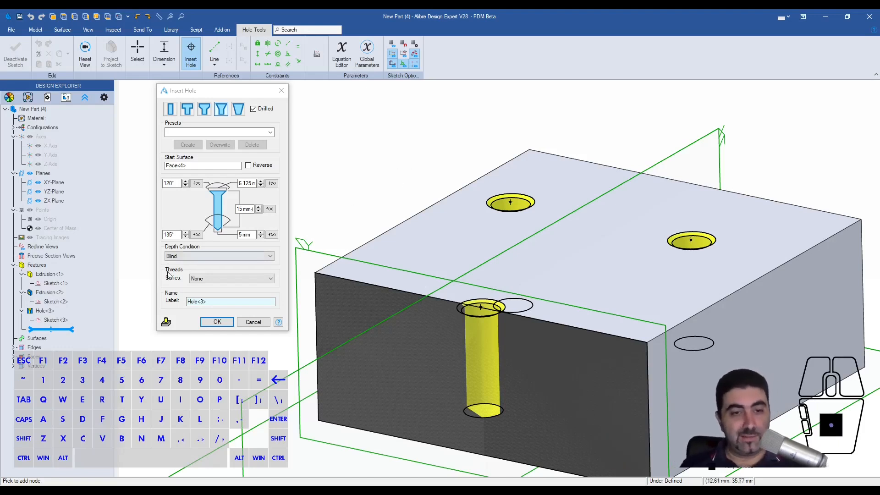
Add an ISO - Coarse thread of size 6, type M6 and class 6H, to the hole
left_click(196, 281)
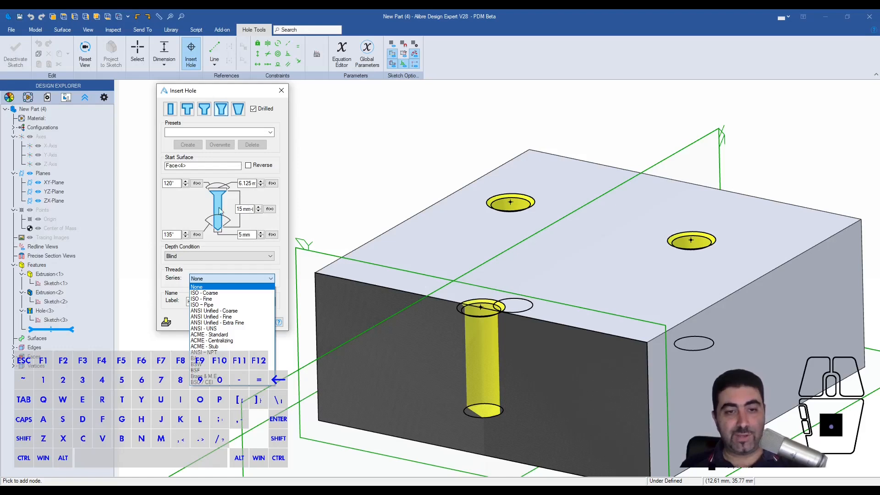
left_click(228, 294)
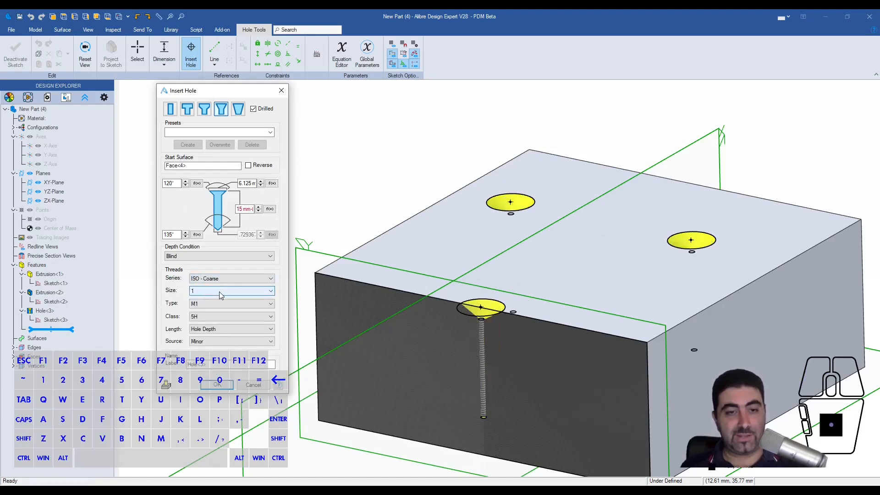
left_click(207, 303)
left_click(206, 290)
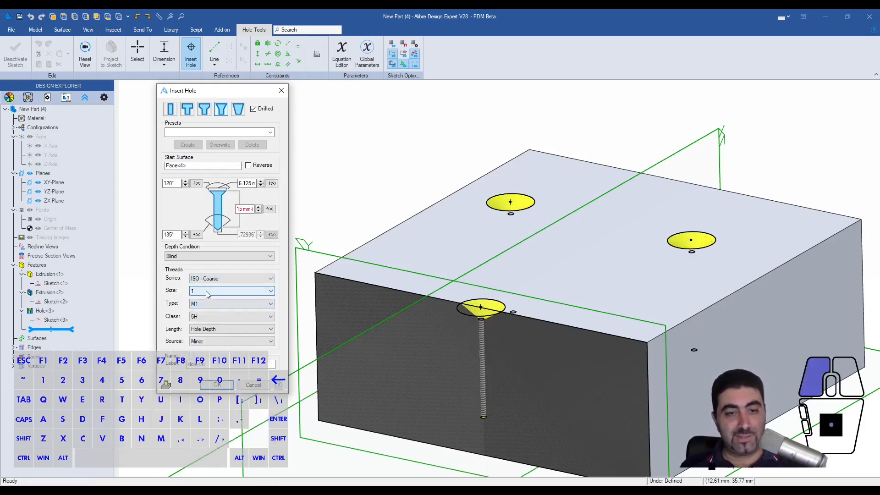
left_click(205, 291)
left_click(221, 385)
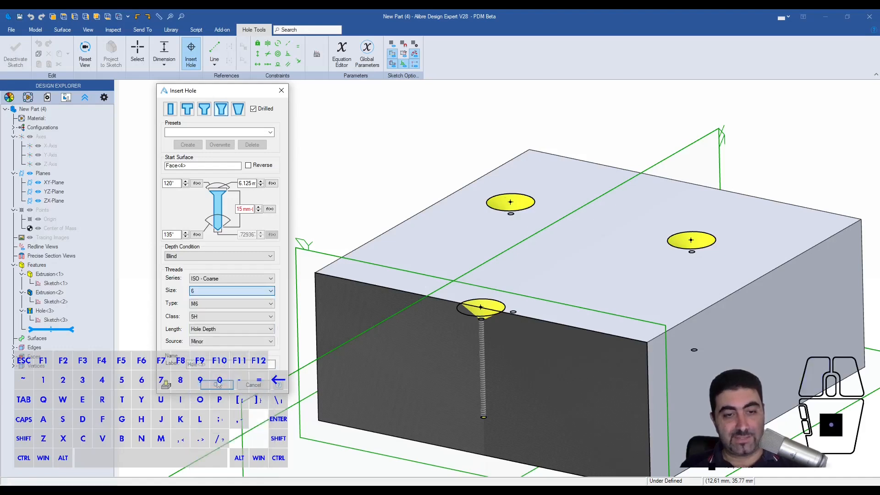
left_click(207, 303)
left_click(208, 304)
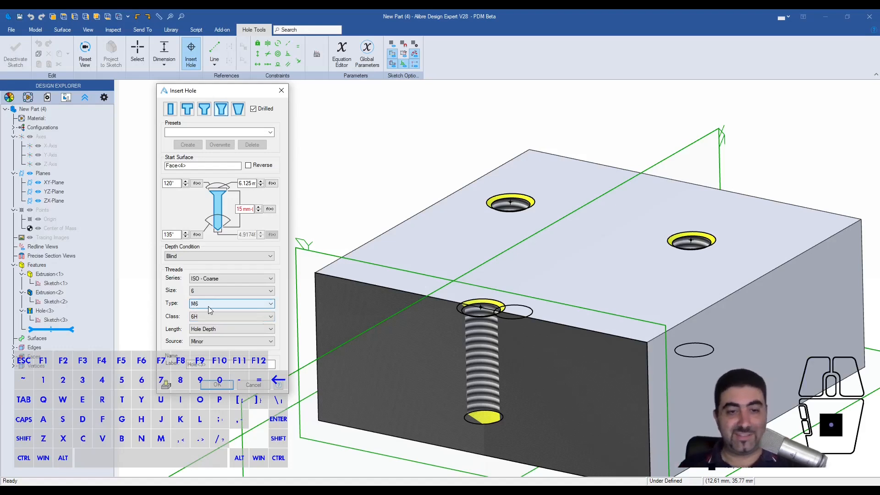
left_click(209, 316)
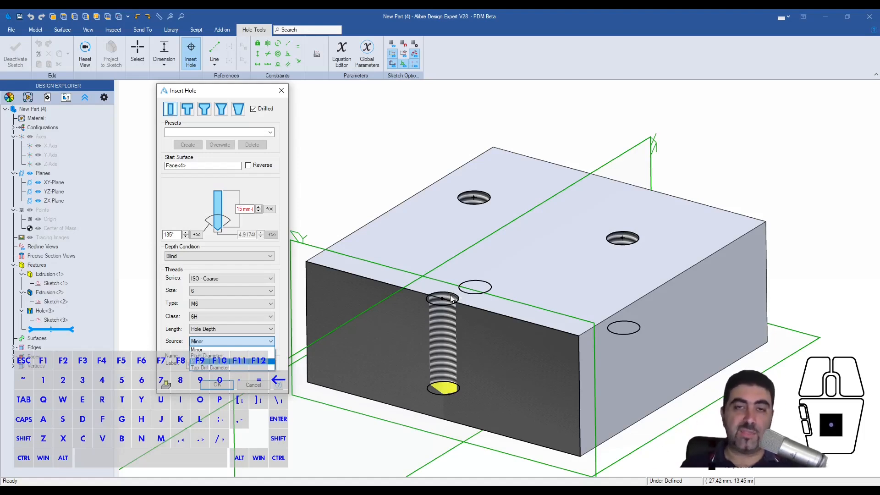
Try Pitch Diameter and Major as the thread's diameter source, finishing with Tap Drill Diameter
left_click(208, 356)
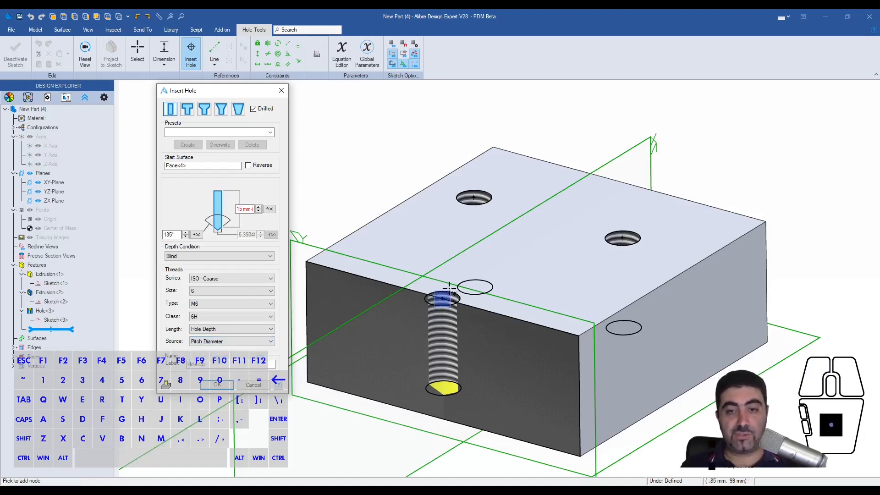
left_click(216, 343)
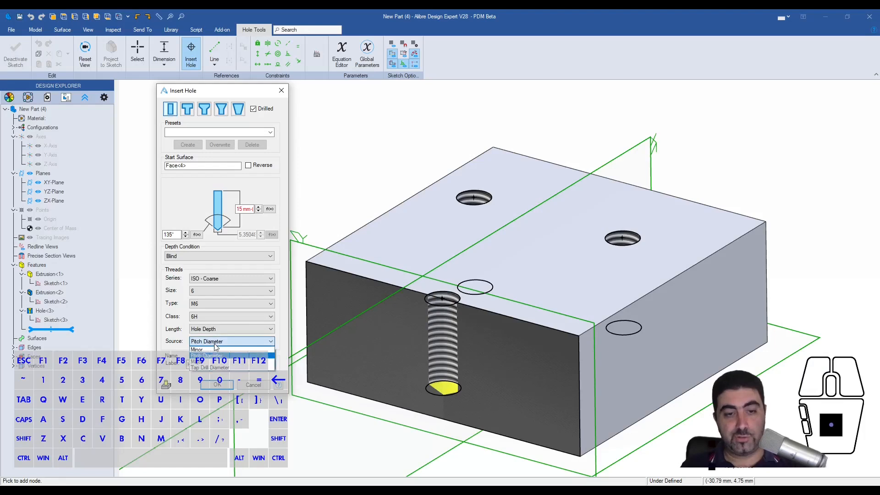
left_click(215, 362)
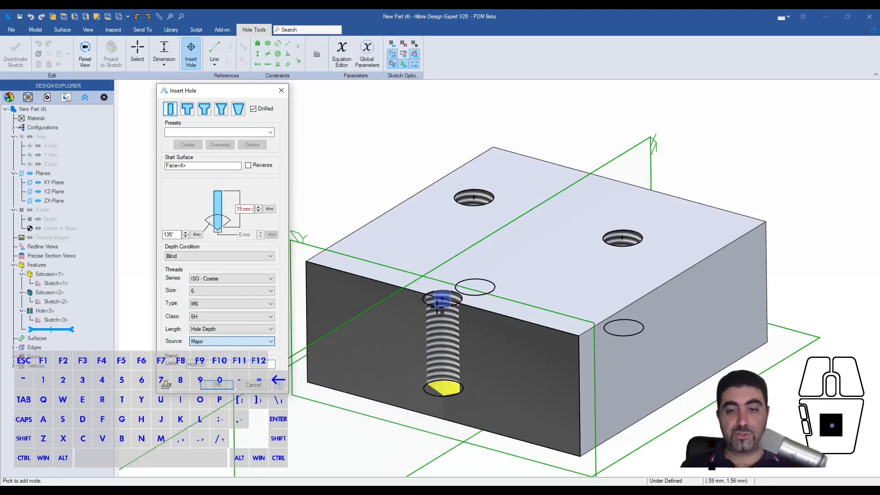
left_click(215, 342)
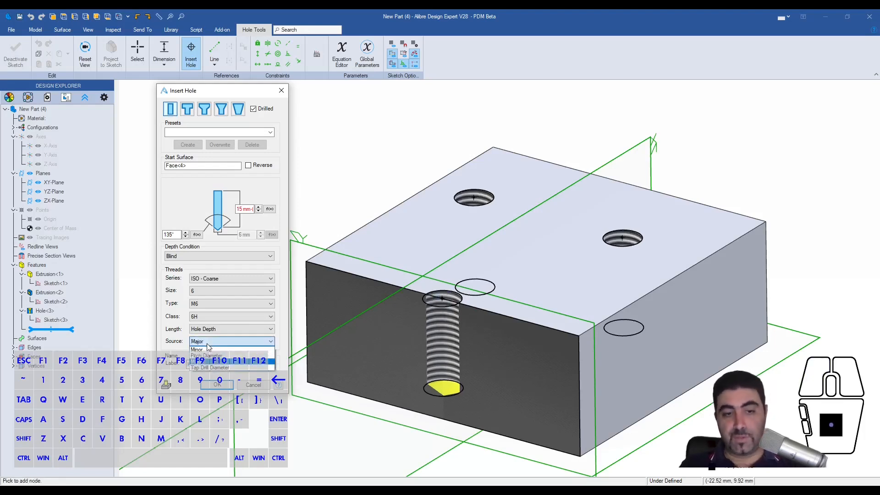
left_click(216, 367)
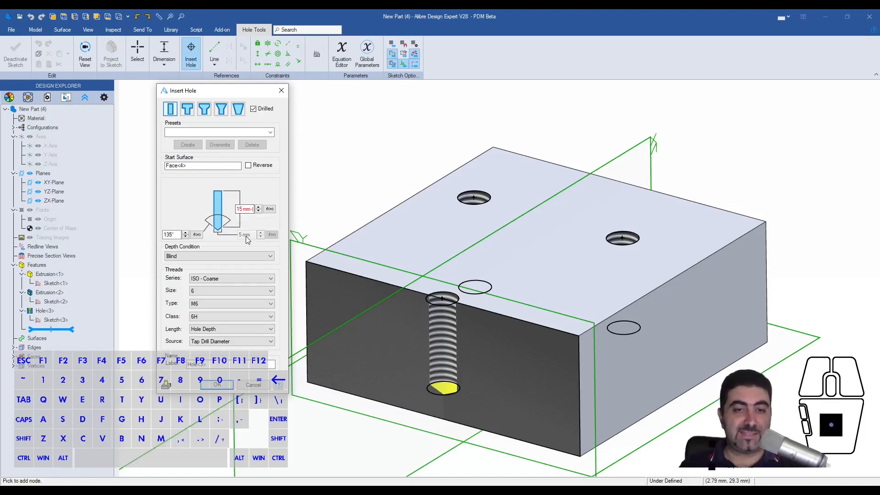
Check the diameter reference within the hole depth equation, and replace the whole equation with a plain depth of 15 mm
left_click(246, 209)
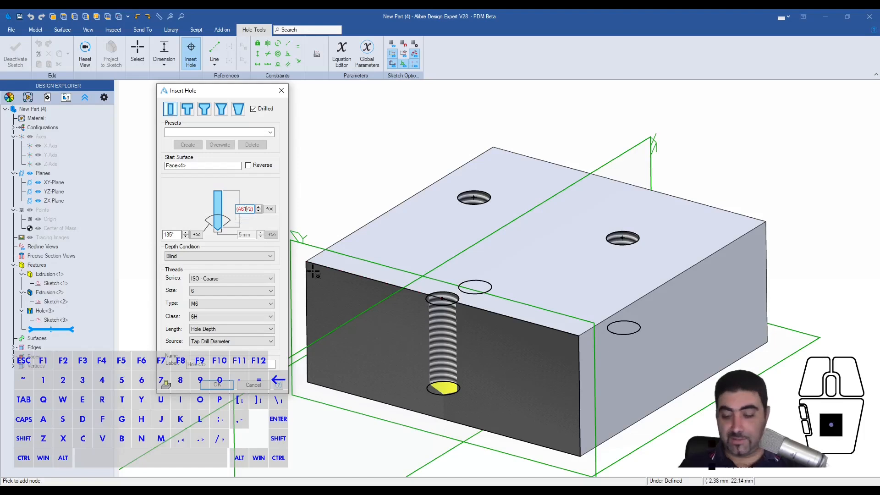
key("Left")
key("Left")
key("Left")
key("Left")
key("Left")
key("Left")
key("Left")
key("Left")
key("shift+Right")
key("shift+Right")
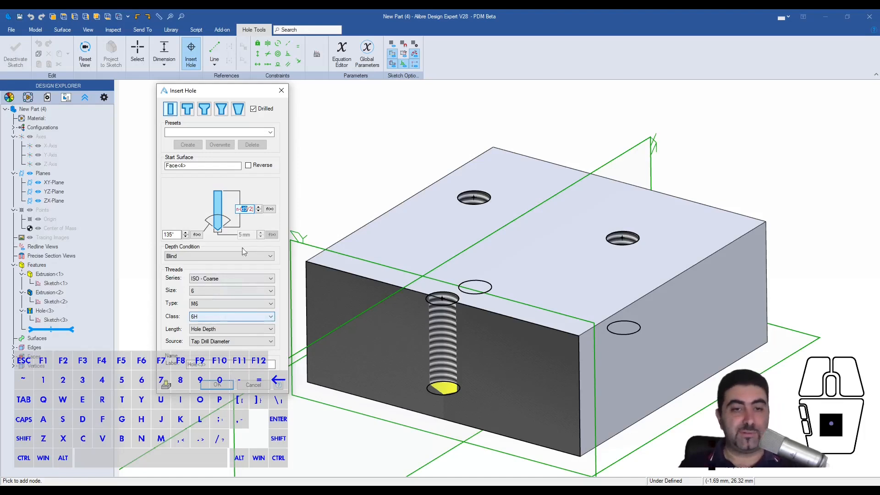
left_click(248, 209)
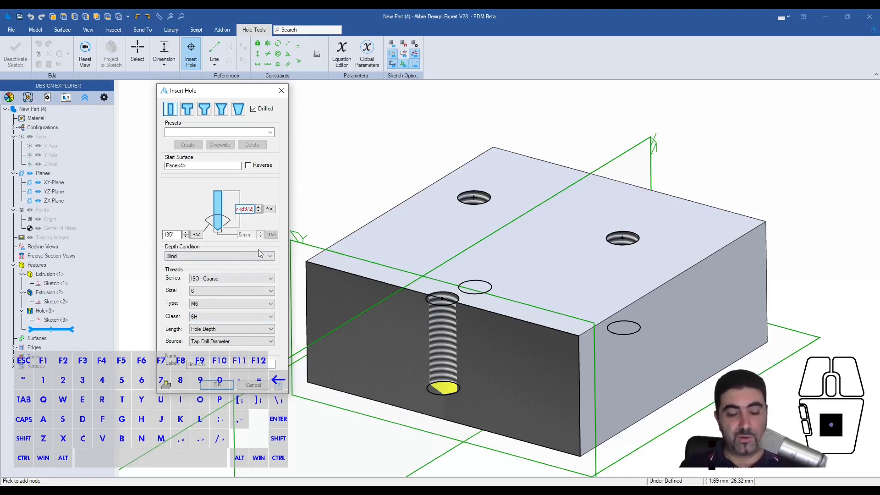
key("ctrl+a")
type("15")
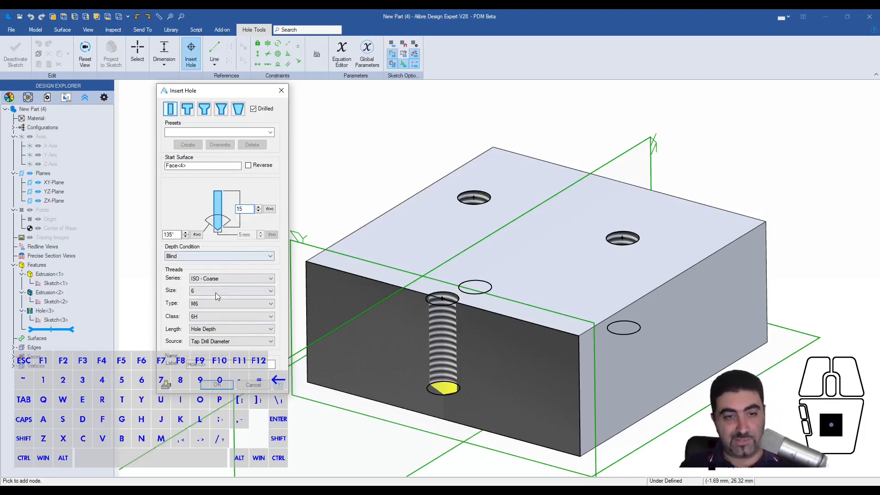
left_click(198, 364)
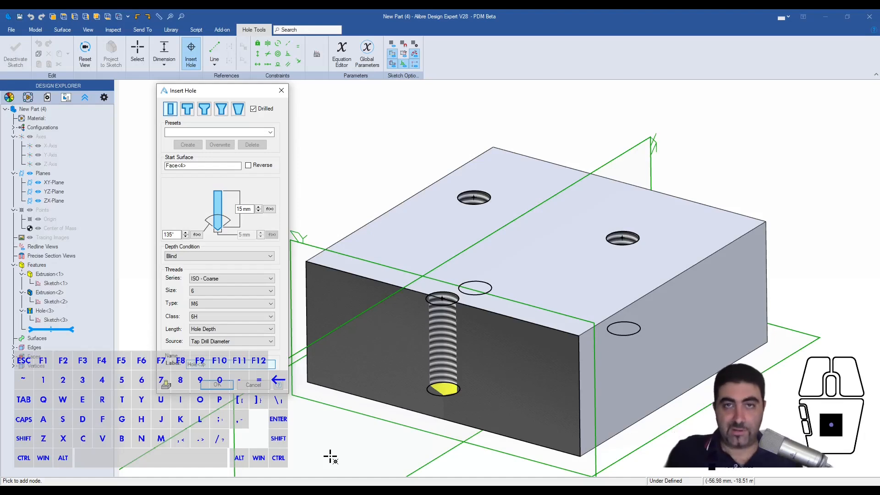
Change the threaded hole's depth condition to Through All and check how far the thread runs through the block
left_click(220, 255)
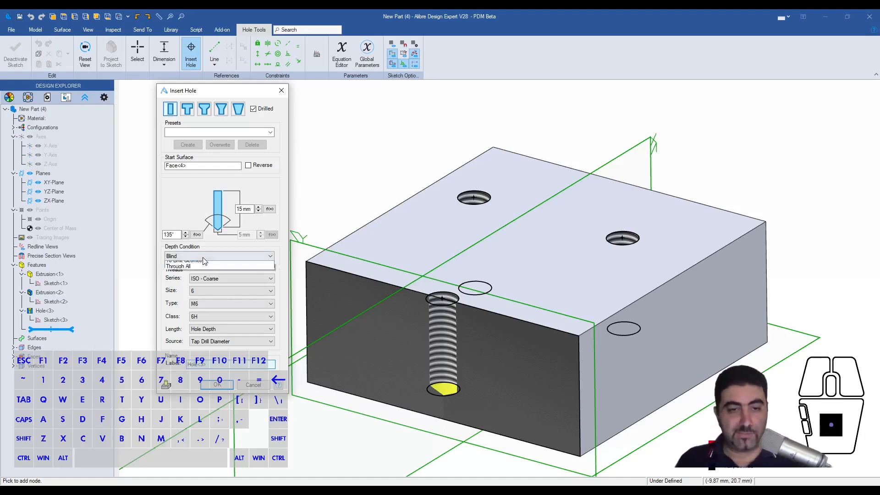
left_click(202, 278)
scroll(566, 279, "down", 2)
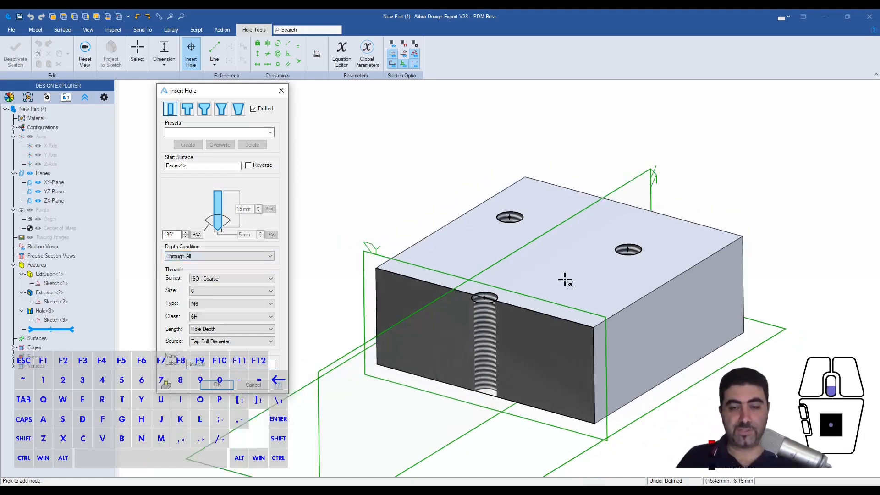
scroll(532, 349, "up", 2)
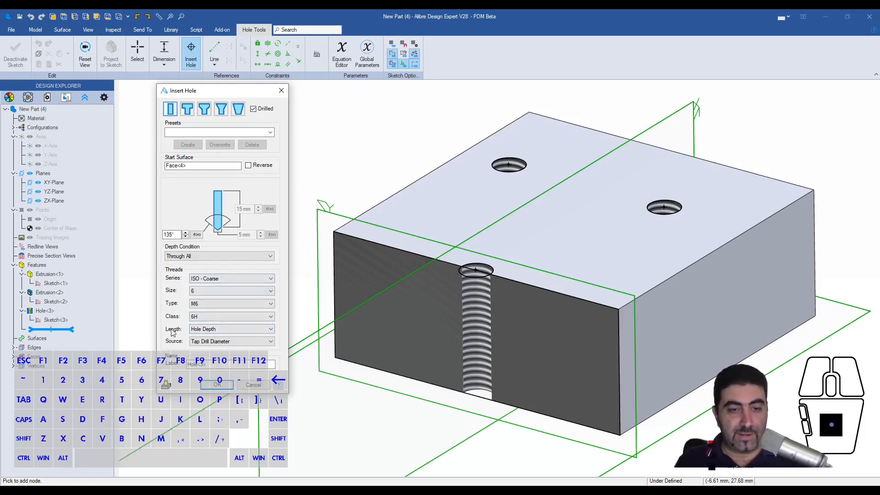
Switch the thread length from the full hole depth to a custom length of 10 mm
left_click(217, 329)
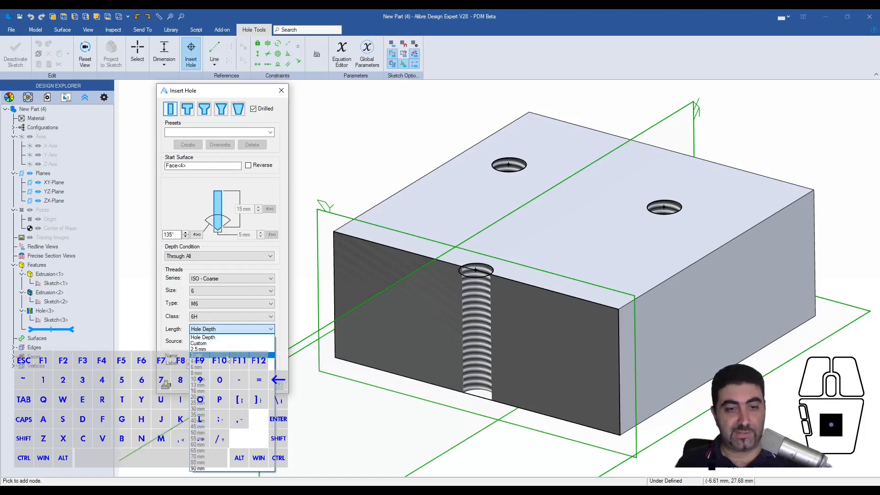
left_click(224, 344)
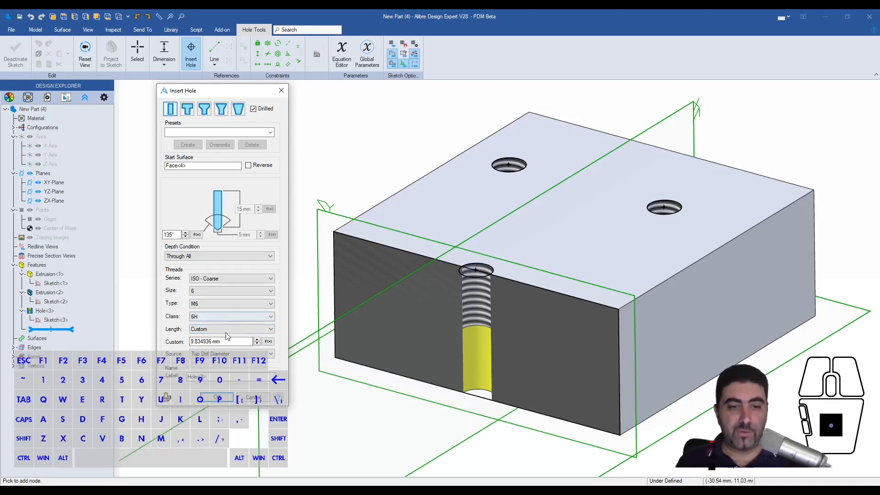
left_click_drag(226, 341, 190, 341)
type("10")
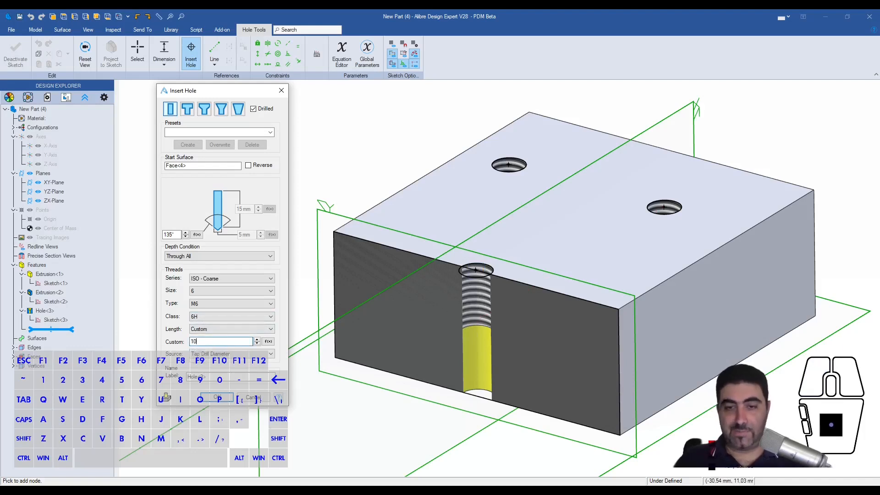
left_click(209, 375)
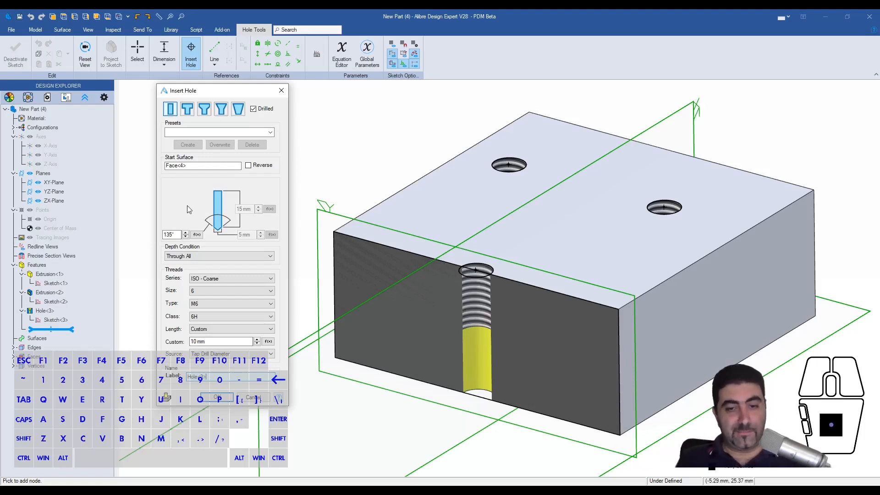
Cancel the hole insertion and turn off the YZ section view of the block
key("Escape")
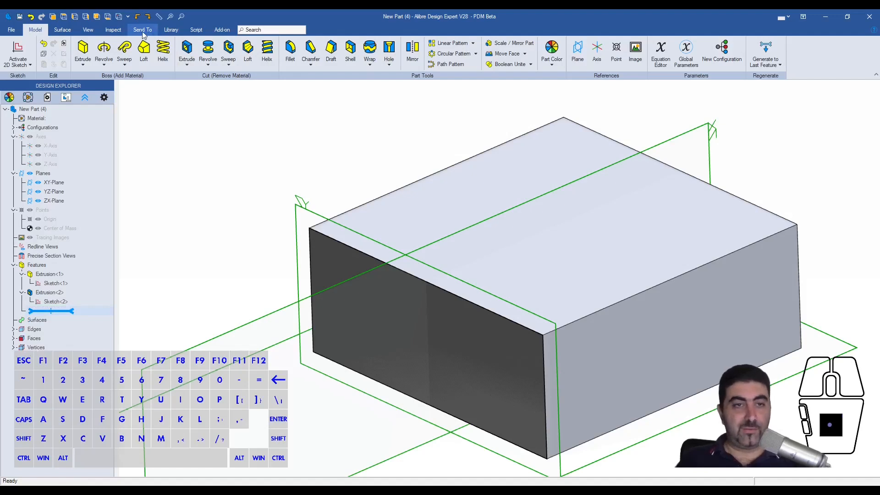
left_click(114, 29)
left_click(166, 58)
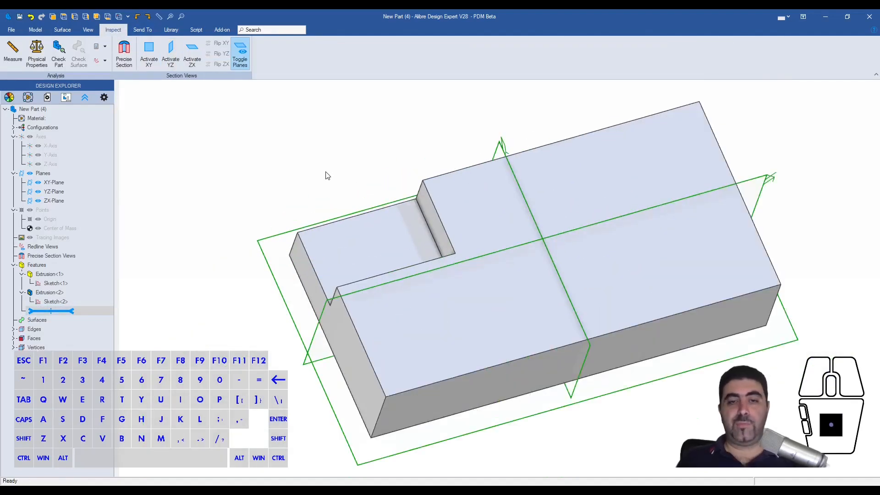
scroll(384, 187, "up", 1)
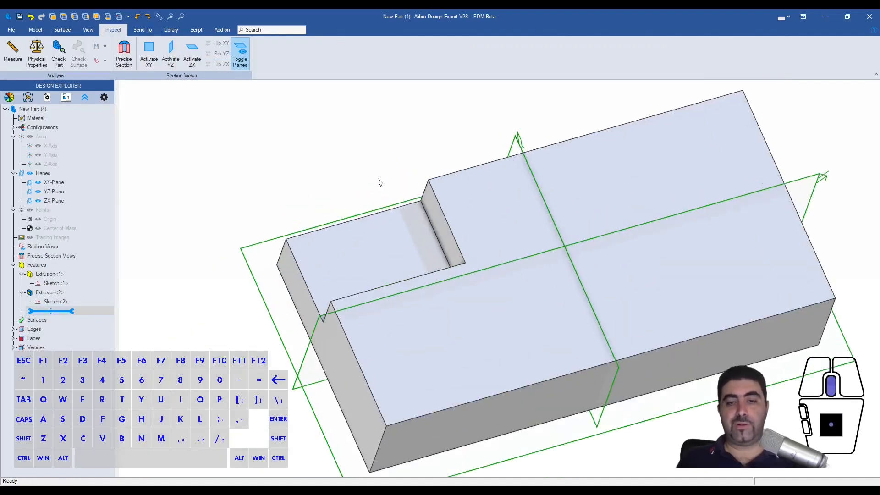
middle_click_drag(387, 151, 375, 154)
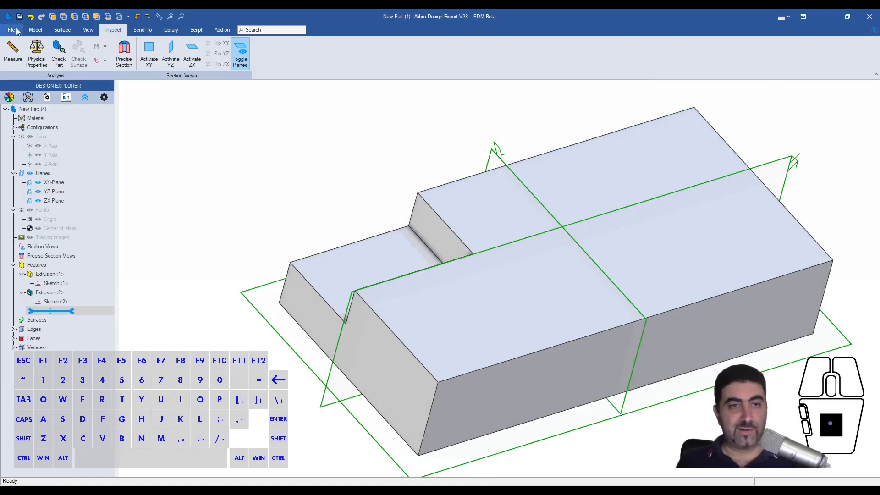
Start a new hole on the block's large upper face and set its thread series to None
left_click(35, 30)
left_click(497, 202)
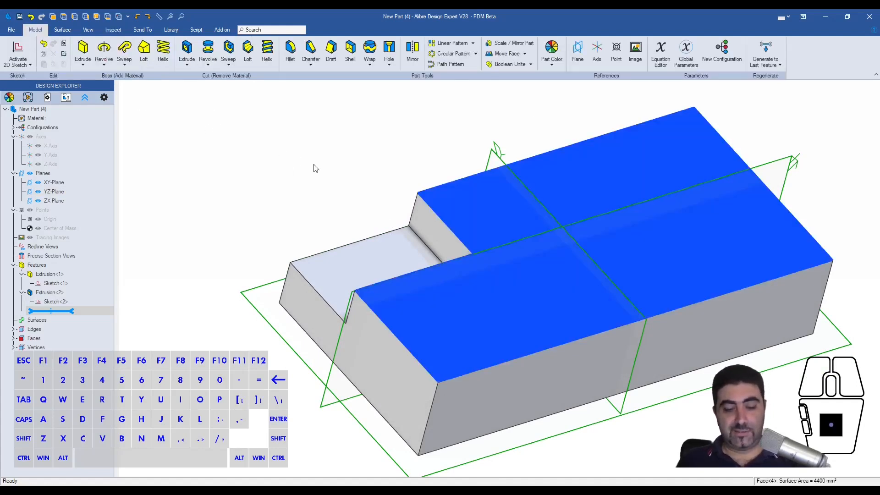
key("h")
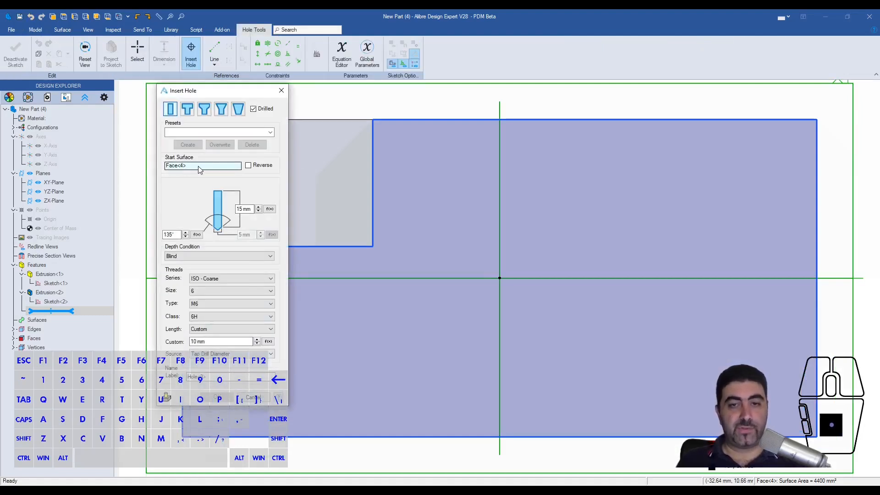
scroll(577, 199, "down", 2)
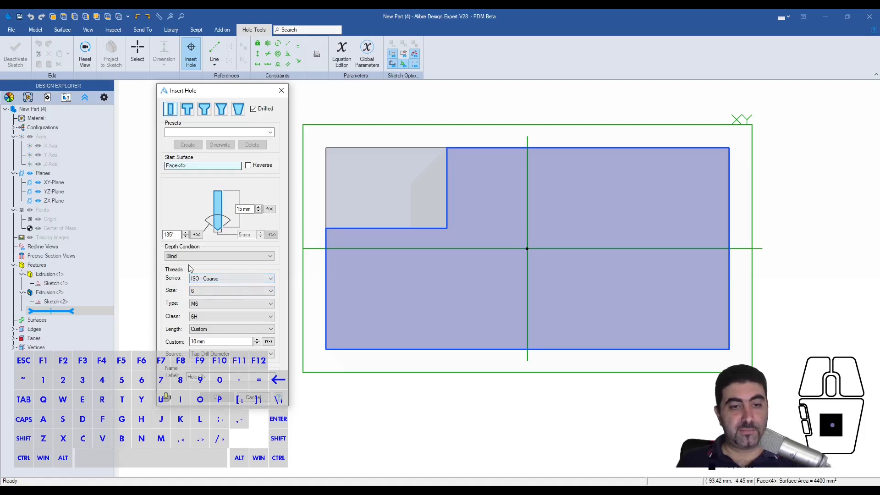
left_click(205, 278)
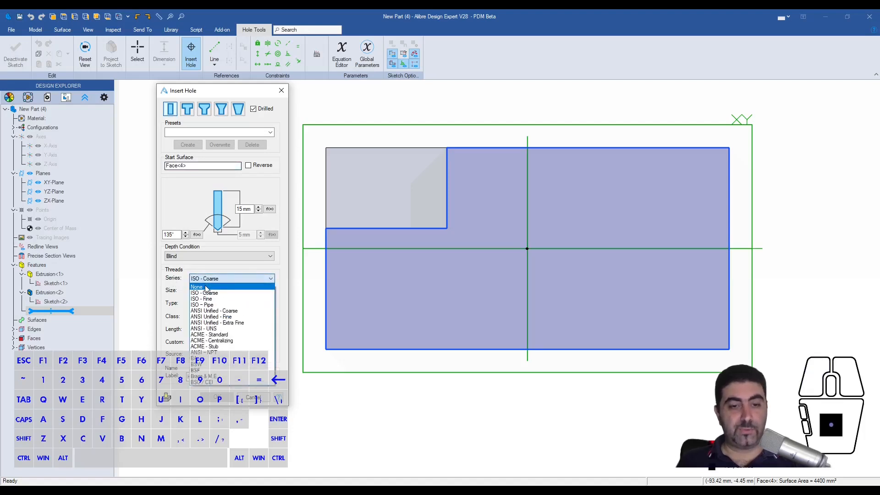
left_click(206, 287)
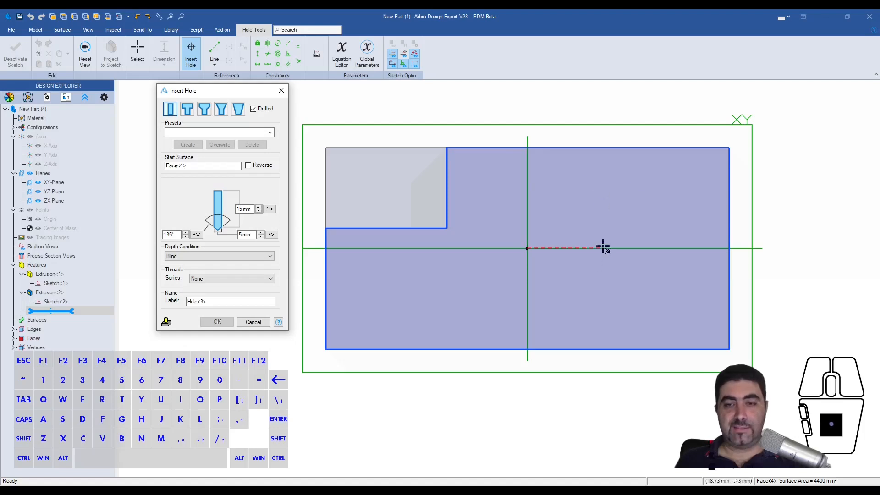
Place a hole on the face and dimension its centre 20 mm horizontally and 10 mm vertically from the origin
left_click(591, 195)
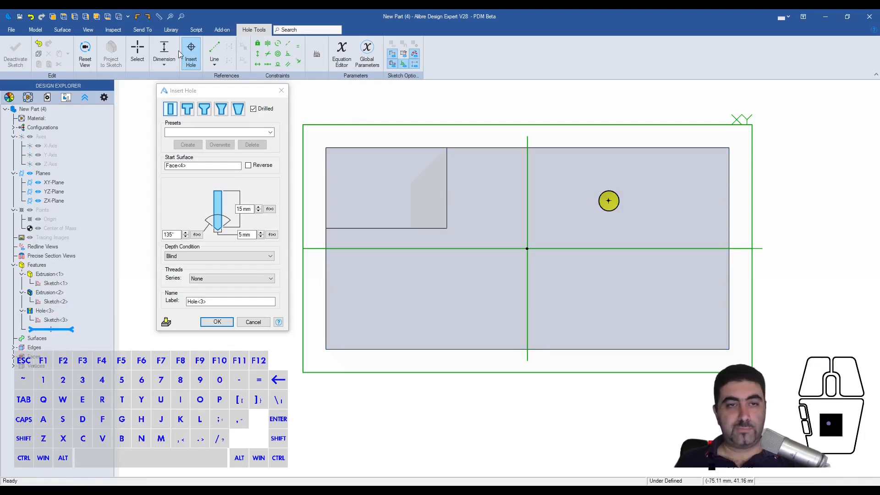
left_click(527, 248)
left_click(608, 201)
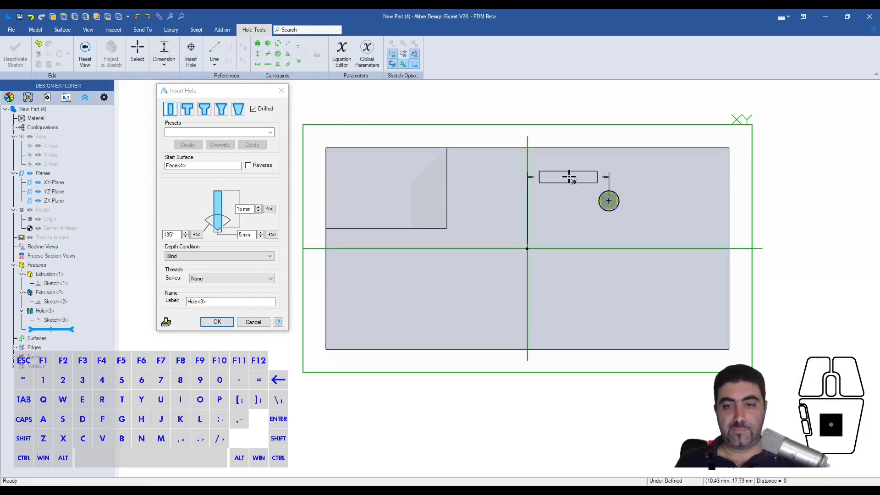
left_click(571, 178)
type("20")
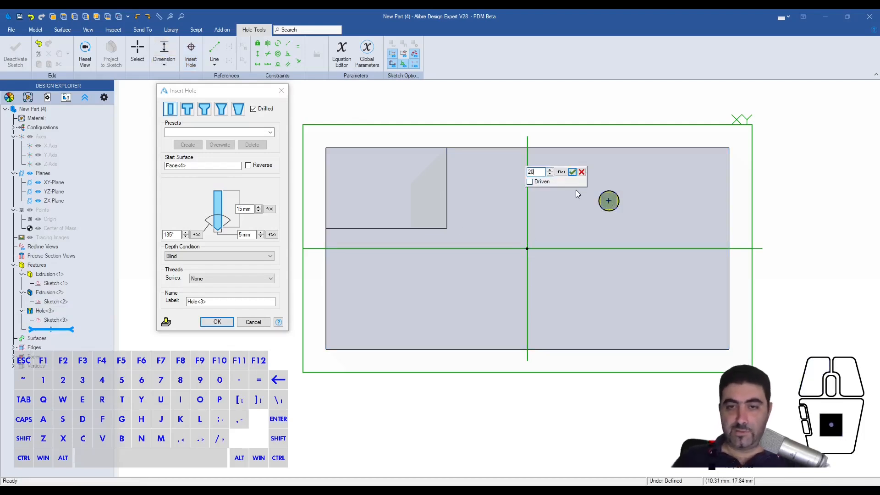
key("Return")
left_click(527, 248)
left_click(608, 201)
left_click(639, 215)
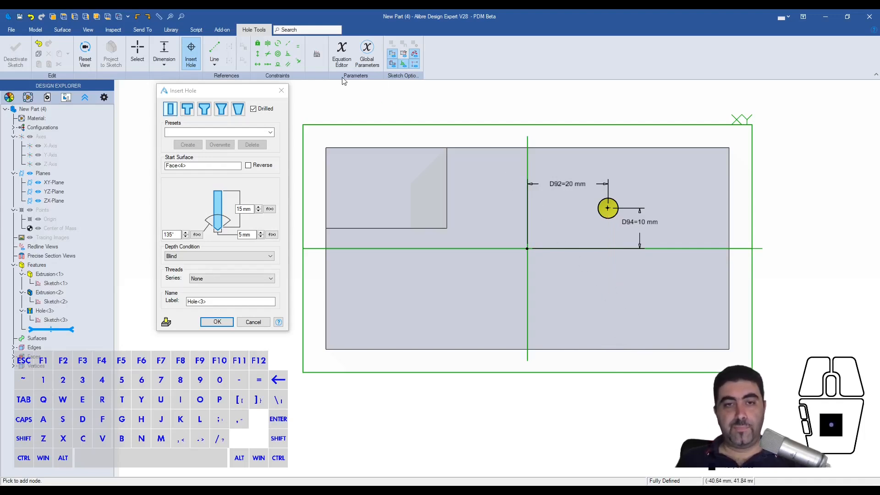
Add a second hole by Cartesian direct entry at absolute coordinates U 20 mm, V -10 mm
left_click(317, 55)
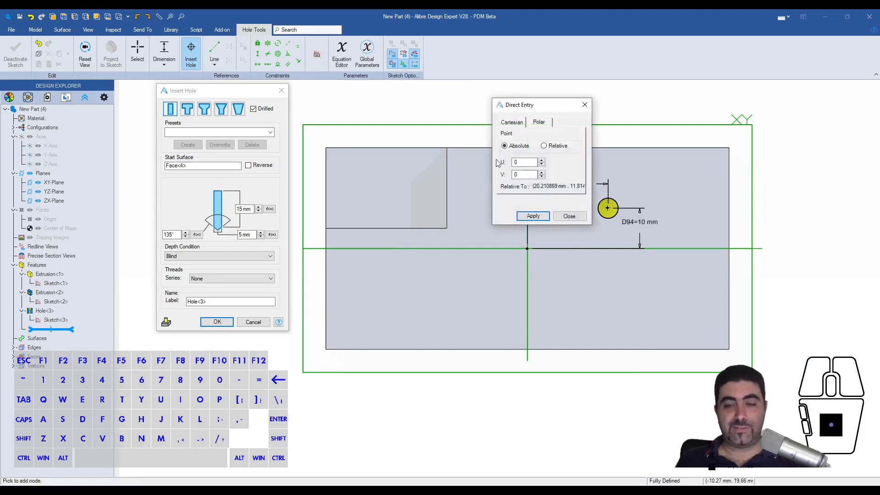
left_click_drag(539, 106, 383, 101)
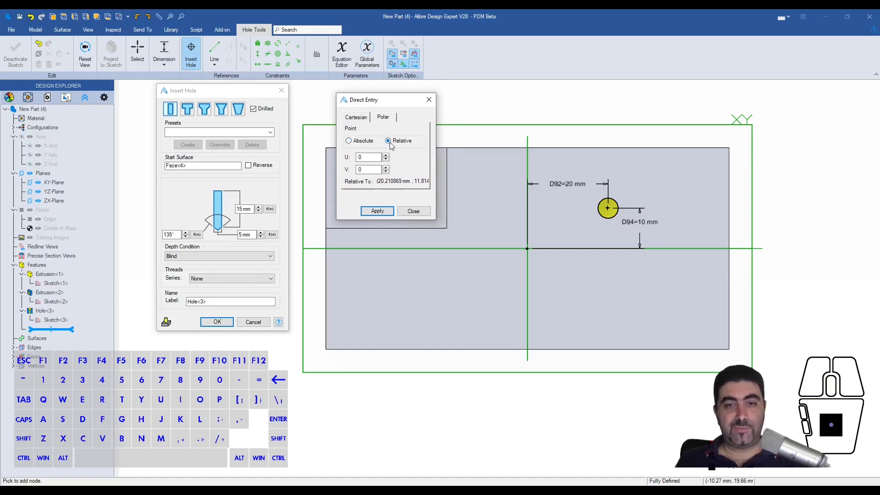
left_click(359, 141)
left_click(389, 141)
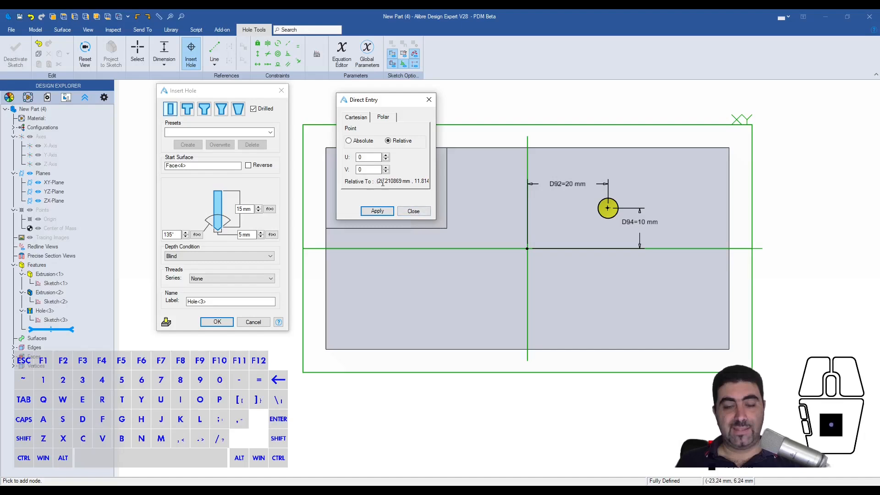
left_click_drag(380, 181, 420, 181)
left_click(352, 143)
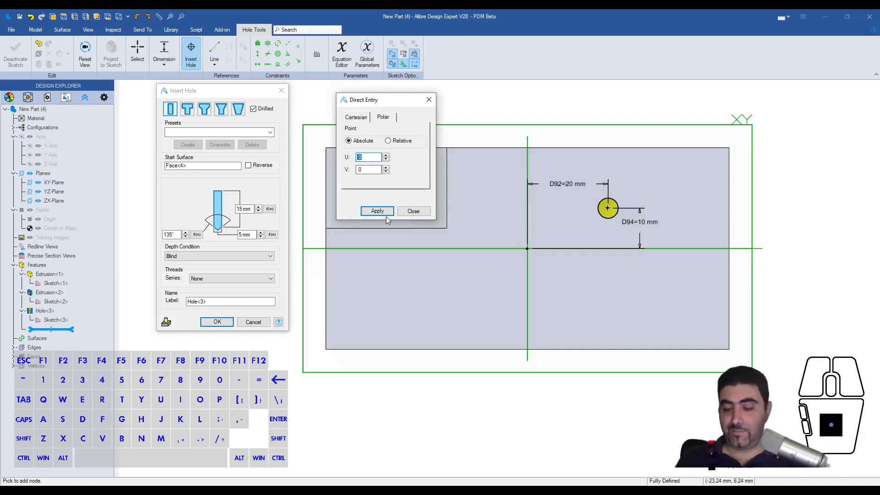
key("Tab")
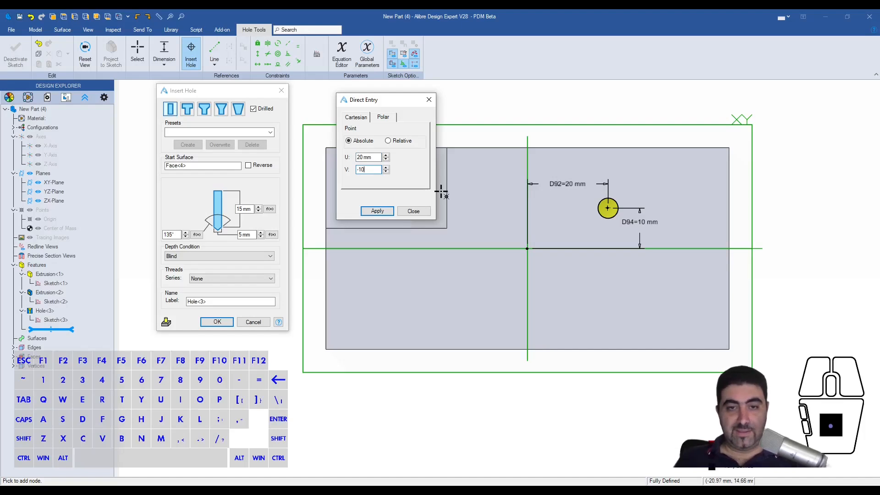
left_click(383, 212)
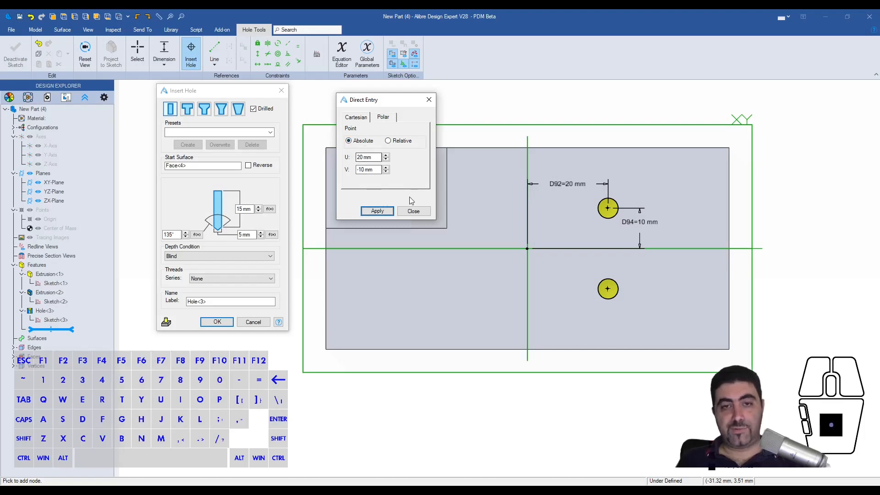
Add another hole by relative Cartesian entry, offset U 5 mm and V 0 from the last hole
left_click(388, 142)
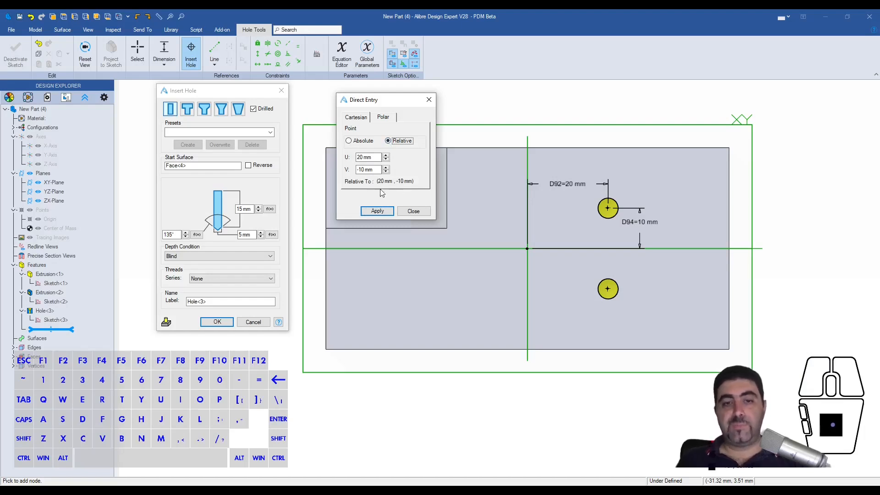
triple_click(372, 170)
type("0")
triple_click(367, 157)
type("5")
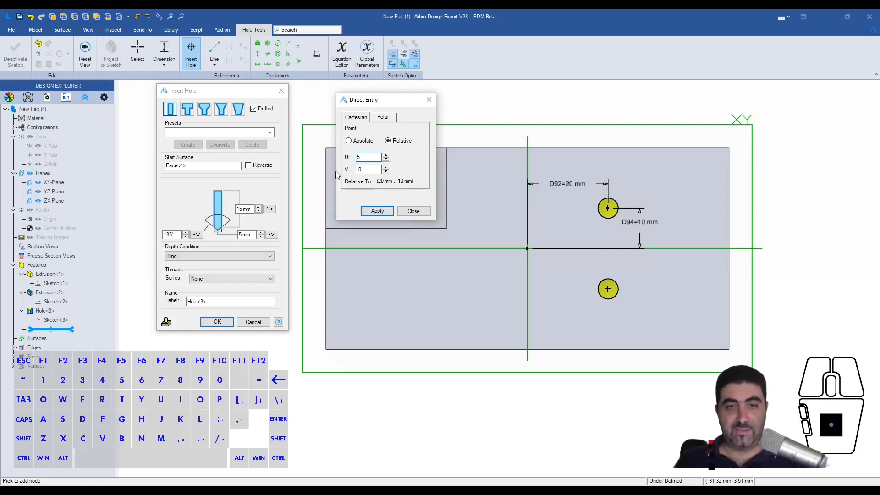
left_click(381, 211)
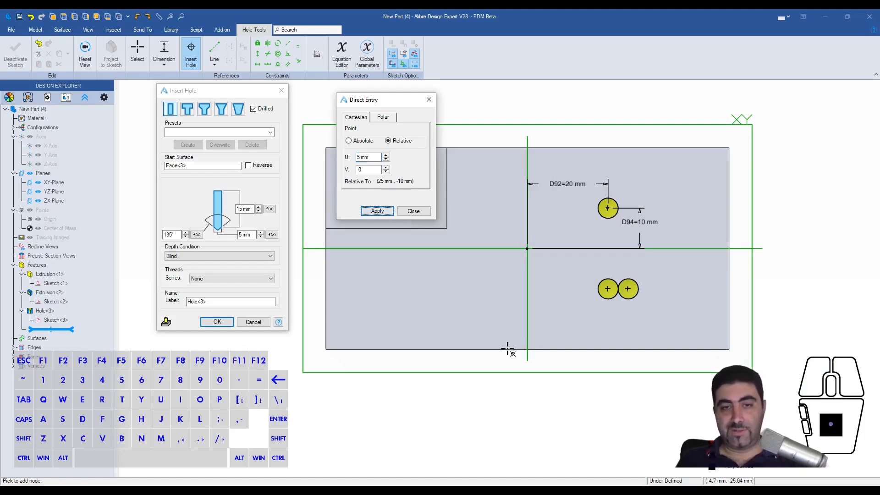
Repeat the relative 5 mm offset to extend the row by eight more holes, and close the direct entry dialog
left_click(380, 211)
left_click(380, 211)
left_click(380, 210)
left_click(380, 211)
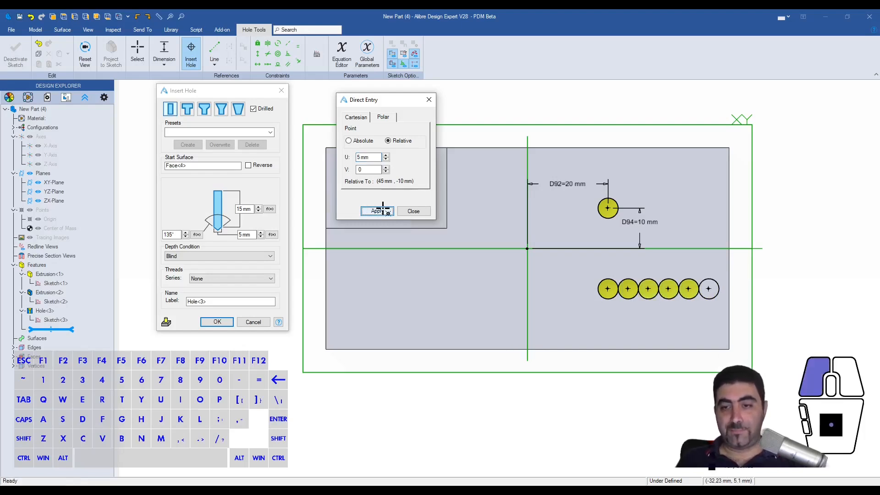
left_click(381, 210)
left_click(382, 209)
left_click(381, 211)
left_click(380, 211)
left_click(380, 210)
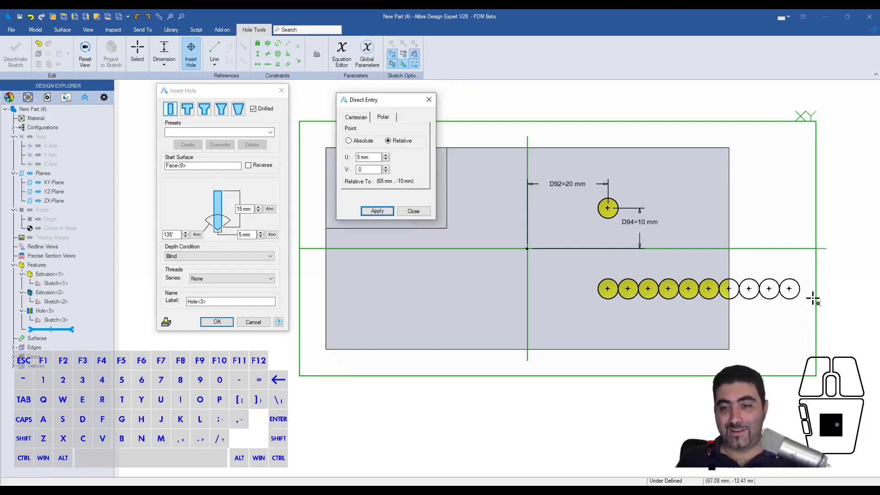
left_click(414, 212)
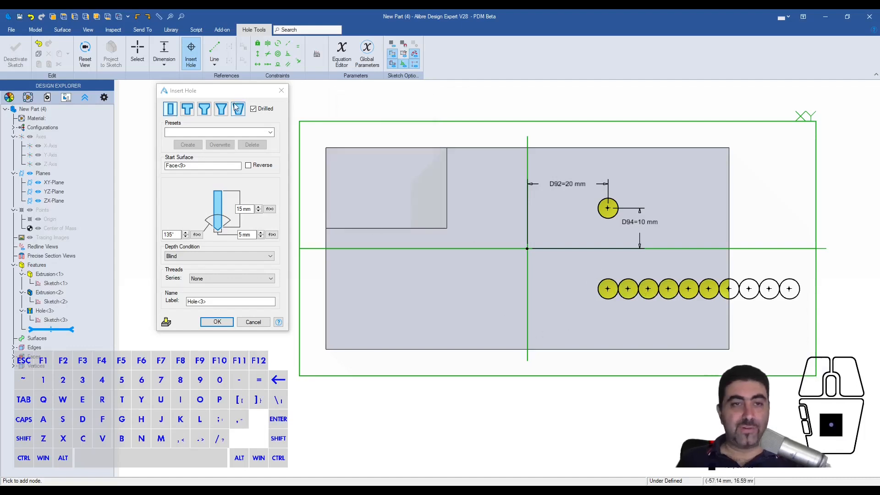
Move the unconstrained holes out of the row to scattered positions on and beside the block
left_click(194, 60)
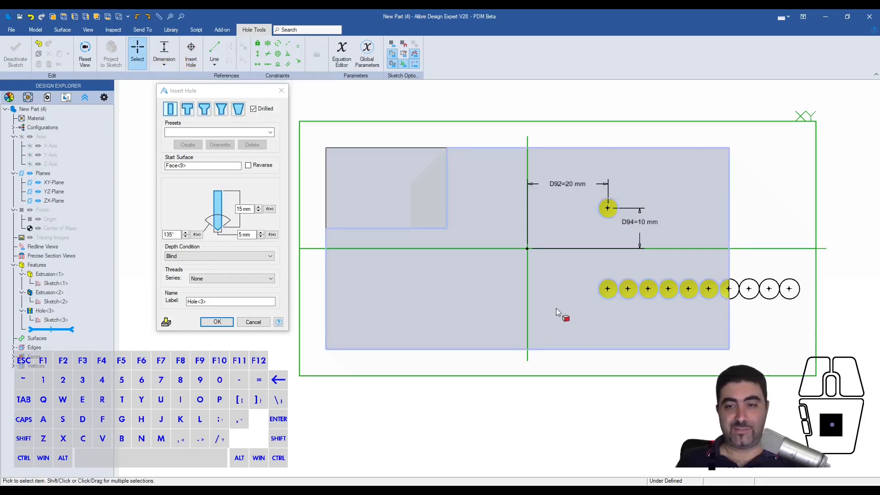
left_click_drag(628, 288, 678, 231)
left_click_drag(668, 289, 715, 233)
left_click_drag(708, 289, 732, 330)
mouse_move(729, 288)
left_mouse_down()
mouse_move(761, 234)
mouse_move(786, 332)
left_mouse_up()
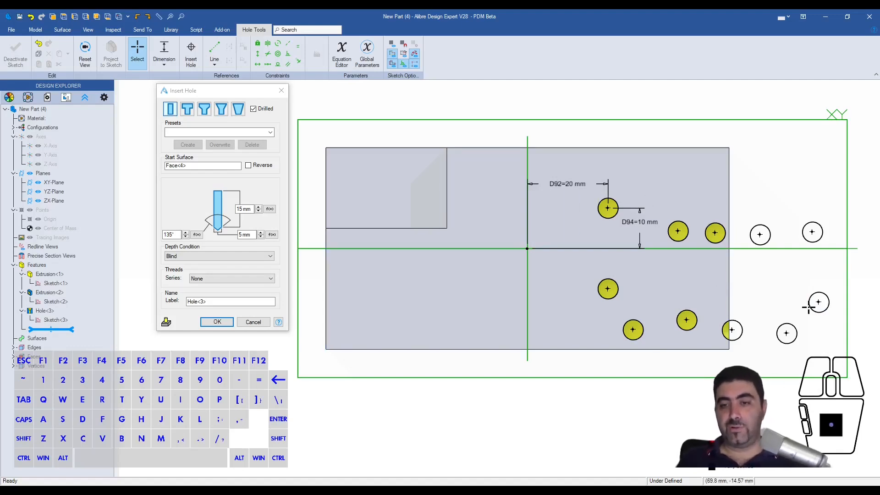
Undo the hole moves and all directly entered holes, keeping only the first dimensioned hole
key("ctrl")
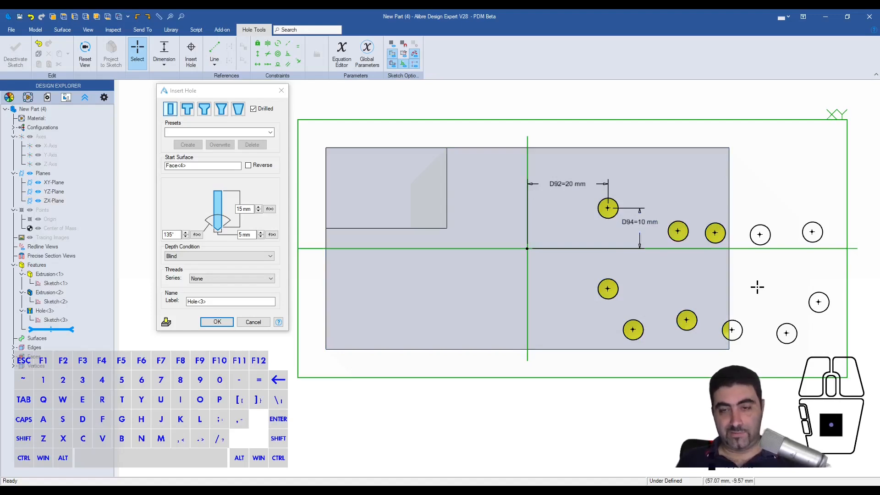
key("ctrl+z")
key("ctrl+z")
key("ctrl+z")
key("ctrl+z")
key("ctrl+z")
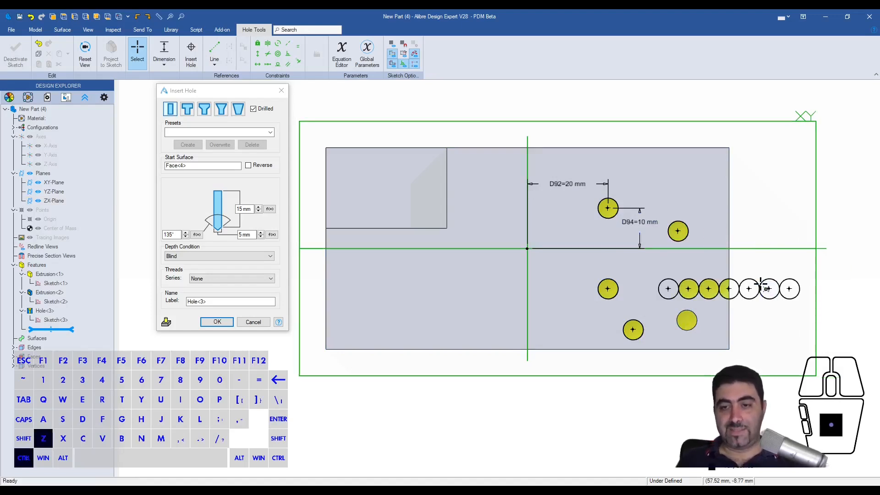
key("ctrl+z")
key("ctrl+z")
key("ctrl+z")
key("ctrl+z")
key("ctrl+z")
key("ctrl+z")
key("ctrl+z")
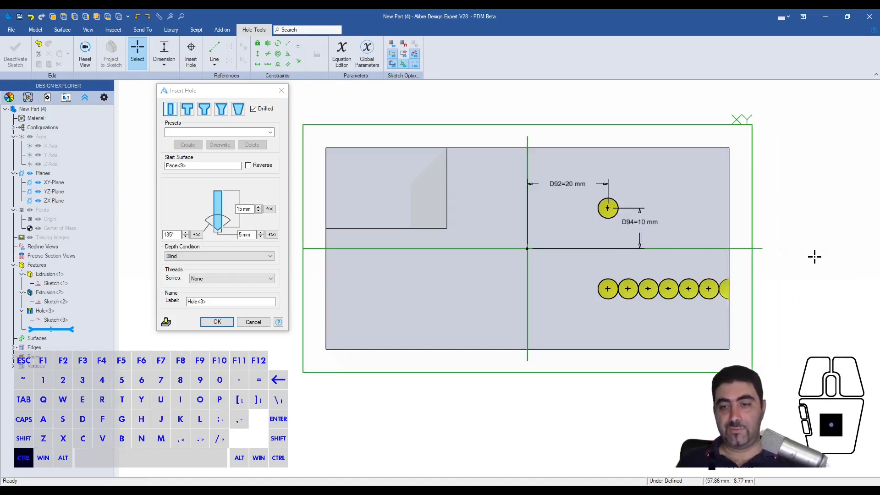
key("ctrl+z")
key("ctrl+z")
key("ctrl+z")
key("ctrl+z")
key("ctrl+z")
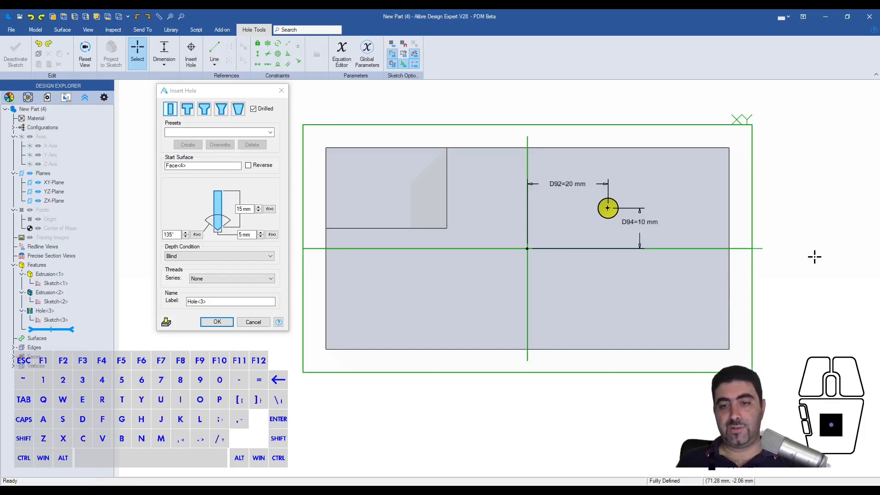
Insert a hole by polar direct entry at an absolute radius of 25 mm and an angle of 12.5°
left_click(190, 54)
left_click(316, 53)
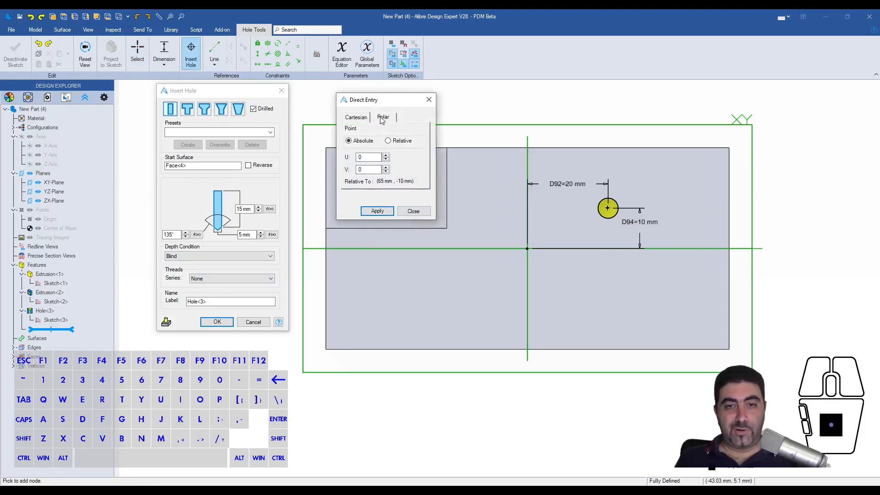
left_click(383, 117)
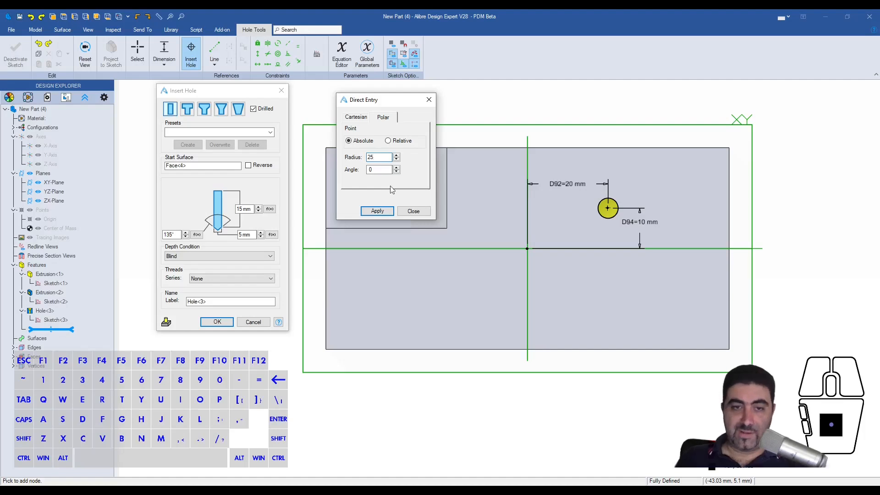
left_click(376, 171)
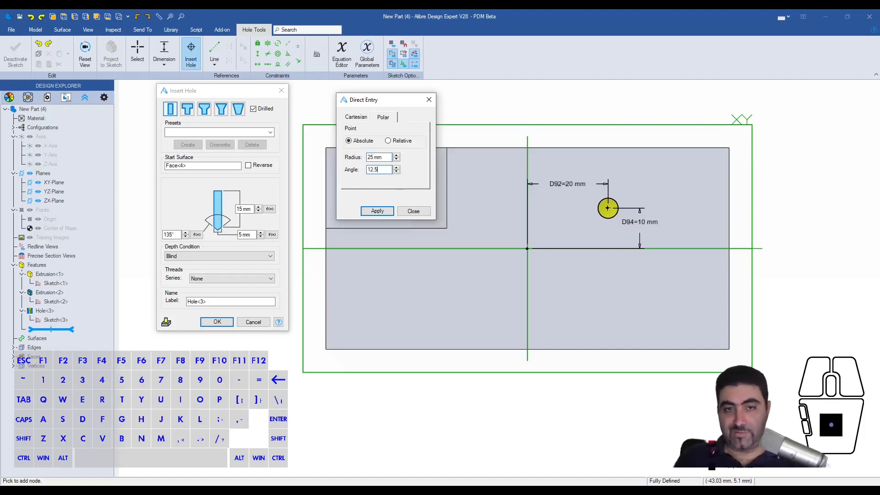
left_click(385, 213)
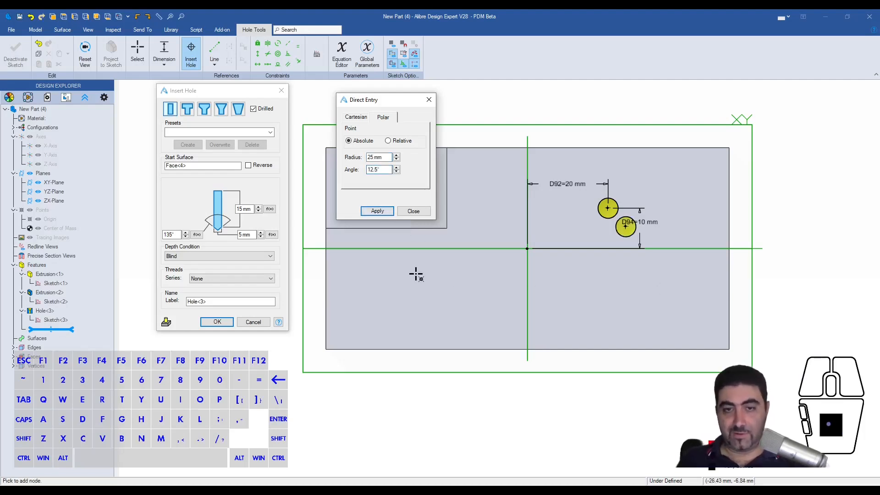
Add six more holes by relative polar entry, each at radius 10 mm and angle 12.5° from the previous hole
left_click(388, 141)
left_click(381, 119)
left_click_drag(386, 157, 370, 183)
type("10")
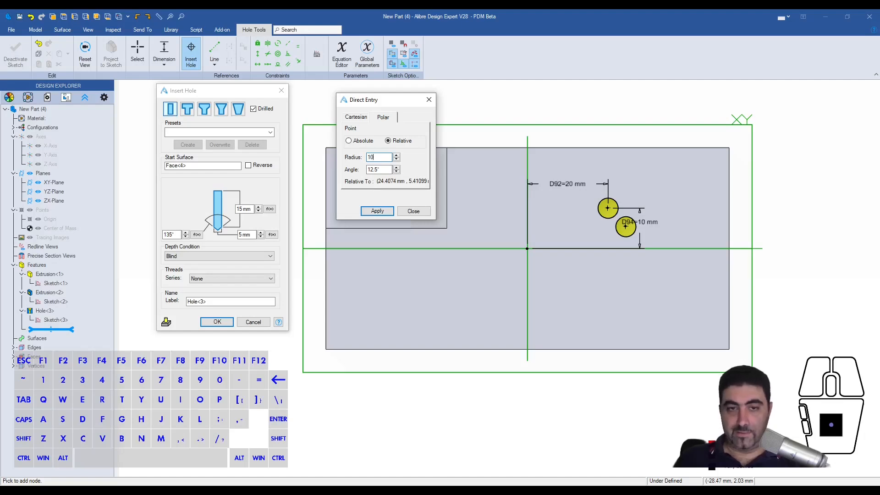
left_click(384, 211)
left_click(384, 211)
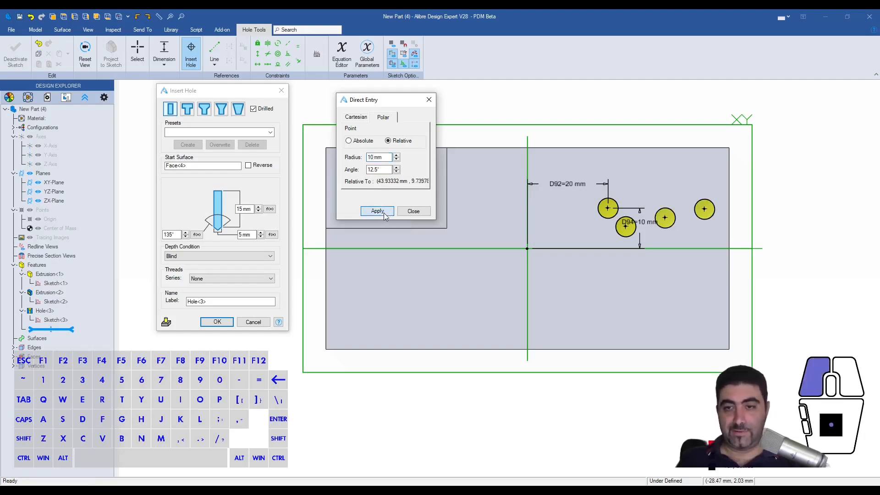
left_click(385, 212)
left_click(384, 211)
left_click(384, 211)
left_click(384, 211)
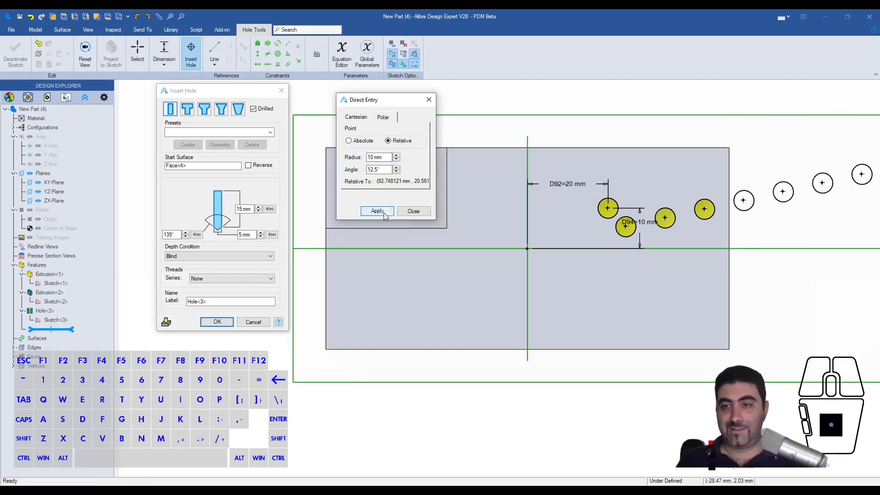
scroll(527, 237, "down", 2)
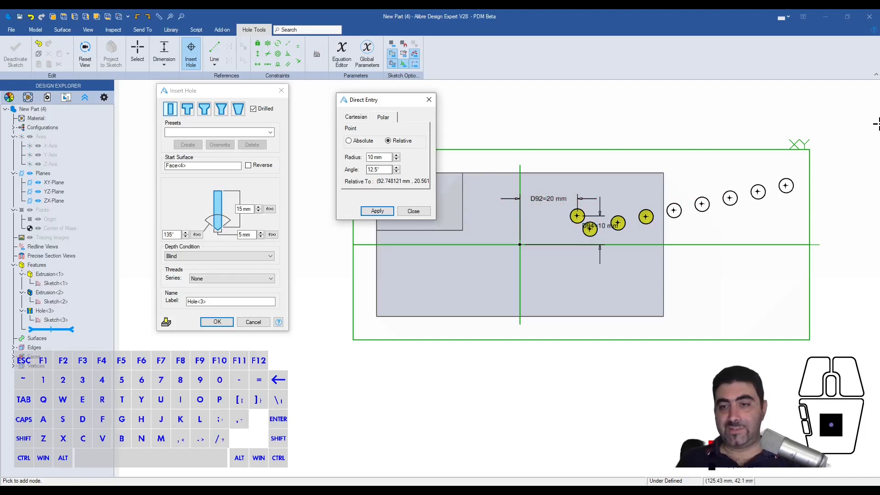
Leave polar direct entry and delete the outermost hole beyond the block's edge
left_click(413, 211)
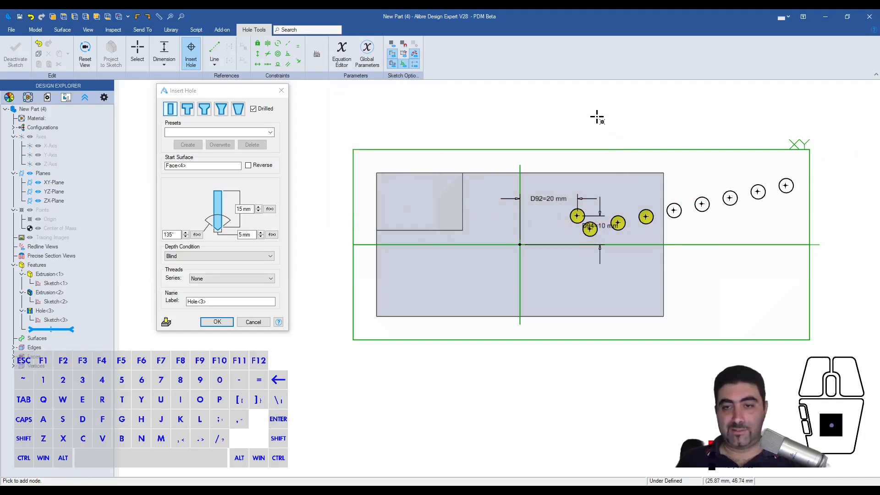
key("Escape")
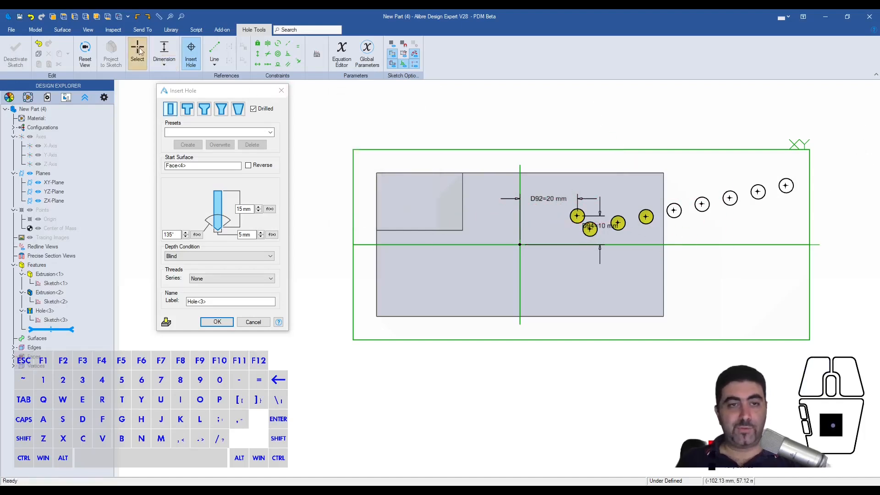
left_click_drag(610, 136, 823, 267)
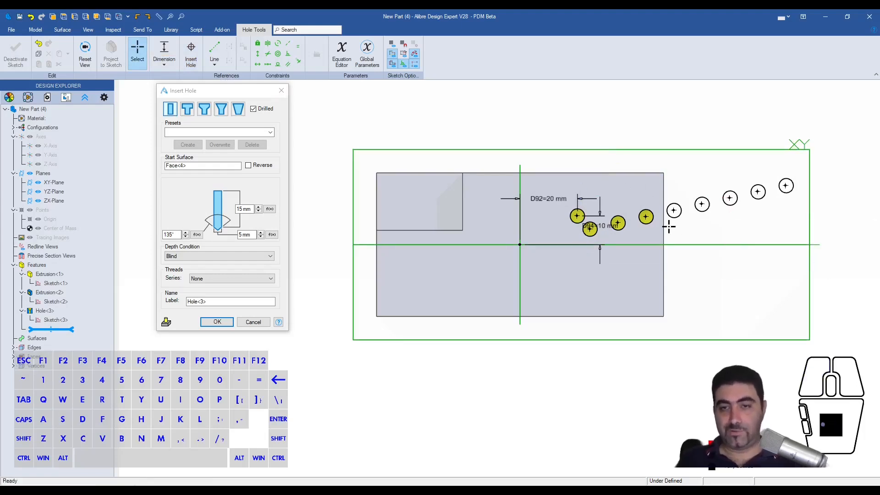
left_click(781, 185)
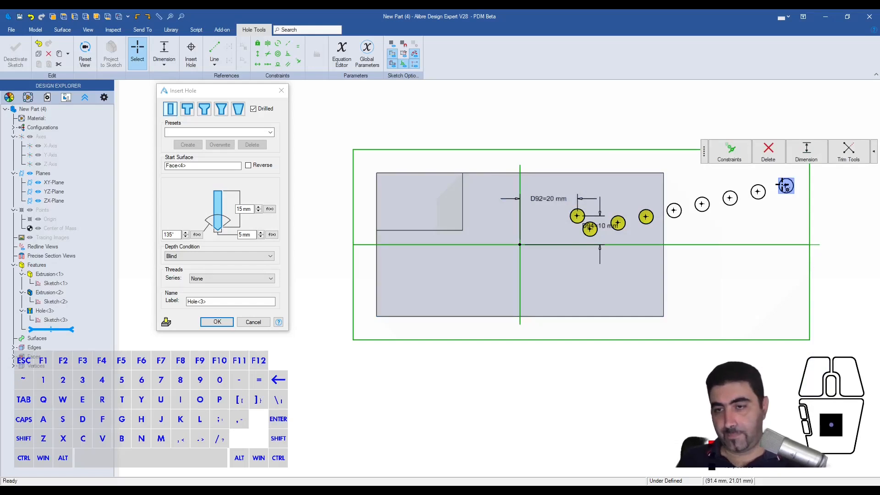
key("Delete")
Undo all the hole placements and discard the hole feature, returning to the notched block without holes
key("ctrl+z")
key("ctrl+z")
key("ctrl+z")
key("ctrl+z")
key("ctrl+z")
key("ctrl+z")
key("ctrl+z")
key("ctrl+z")
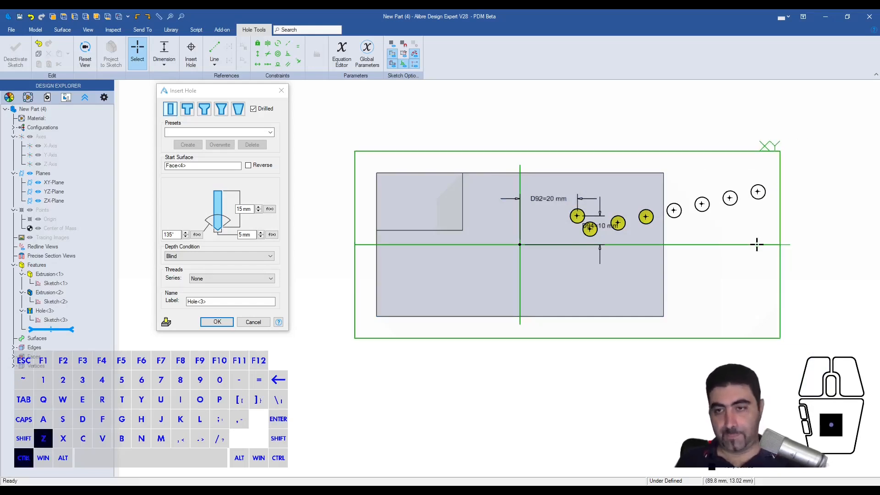
key("ctrl+z")
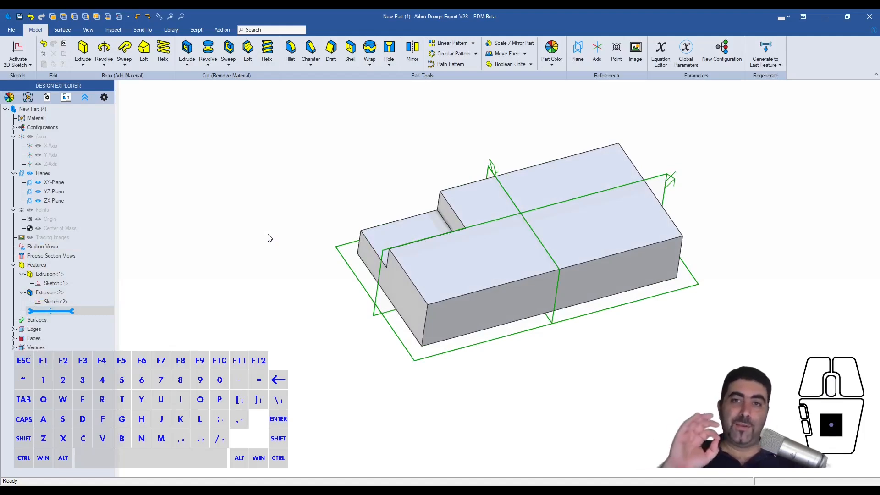
Insert a simple drilled blind hole, 5 mm diameter and 15 mm deep, at the origin on the block's top face
left_click(497, 239)
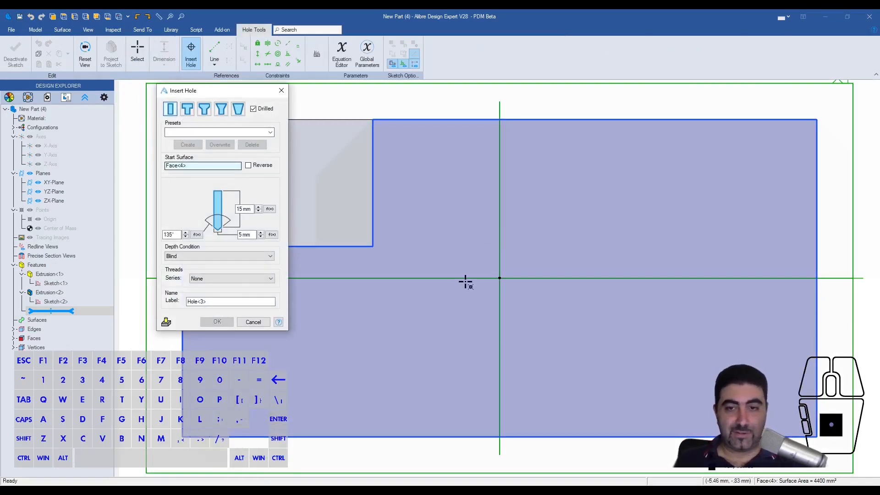
left_click(498, 278)
middle_click_drag(573, 418, 640, 258)
scroll(640, 258, "down", 3)
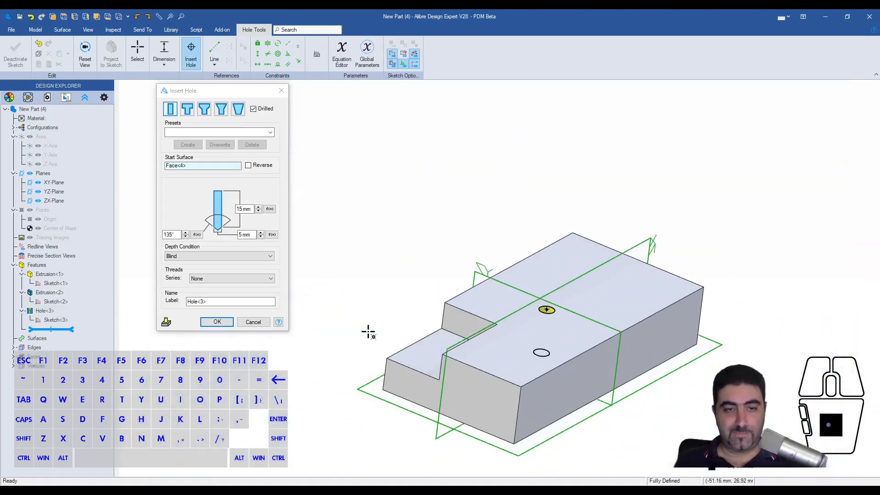
left_click(229, 323)
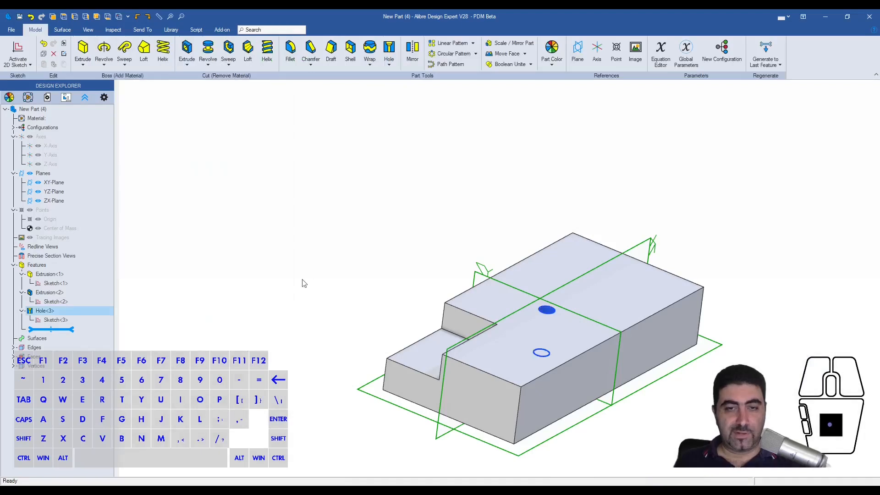
Section the block on the YZ plane and open the hole at the origin for editing
left_click(110, 30)
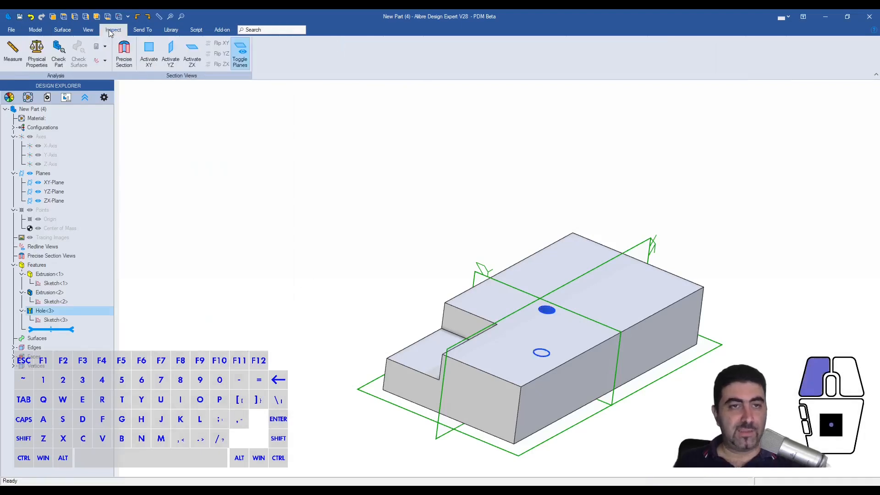
left_click(169, 65)
scroll(559, 393, "up", 2)
right_click(44, 311)
left_click(69, 317)
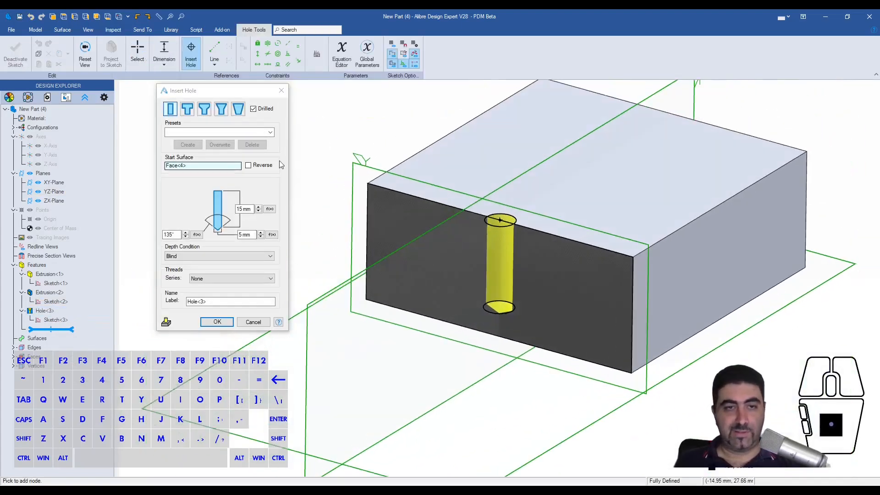
Apply the M4 CSINK CLEARANCE preset to the hole and set its depth to 12 mm
left_click(270, 132)
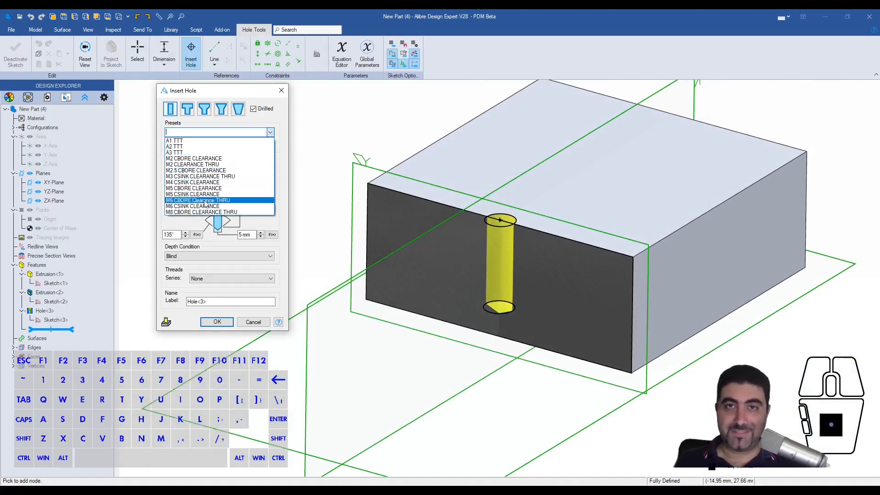
left_click(204, 182)
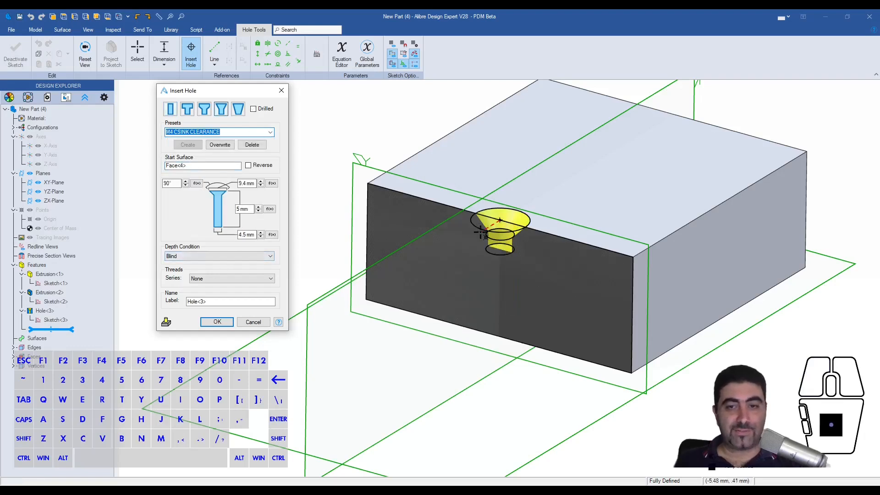
double_click(243, 209)
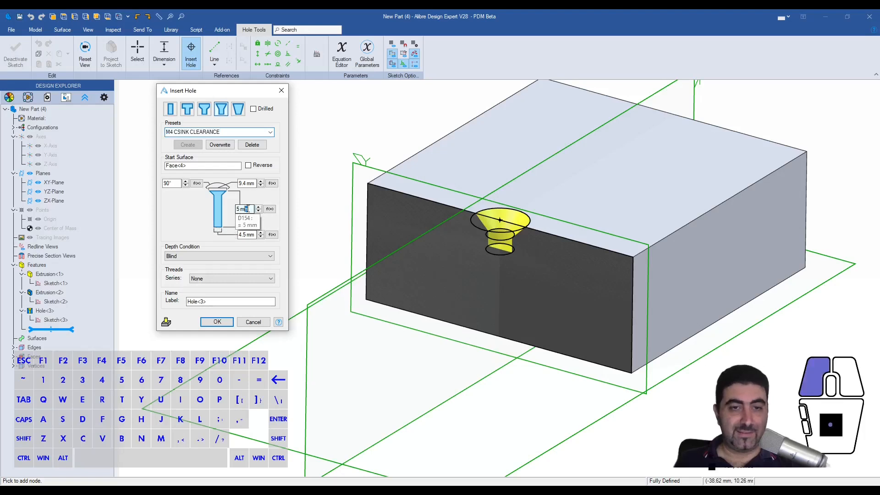
type("12")
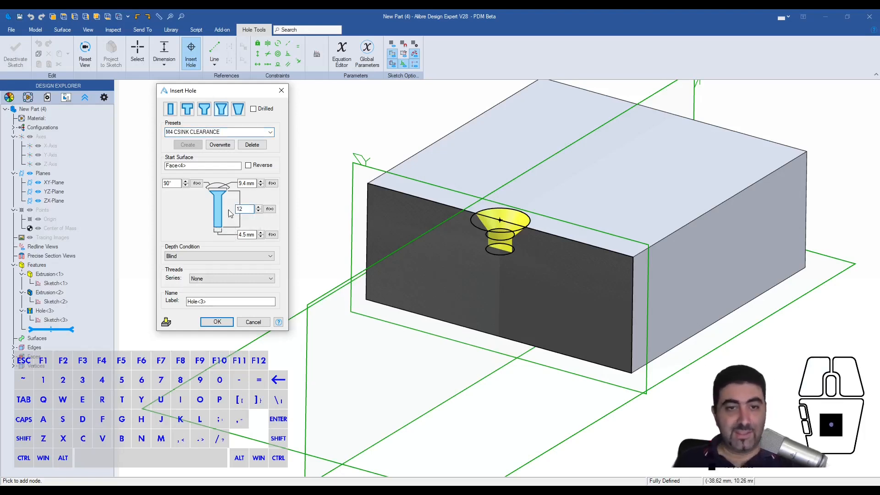
left_click(223, 302)
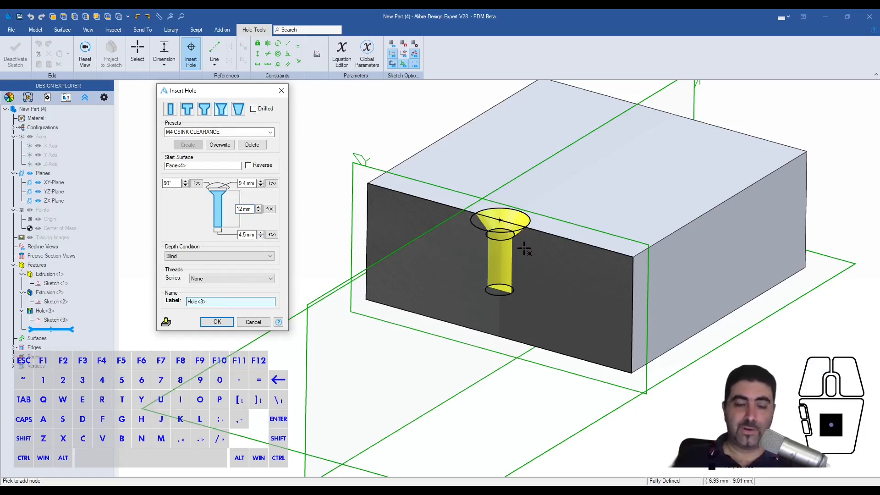
Try the M6 CBORE Clearance THRU preset on the hole and cancel the edit
left_click(271, 132)
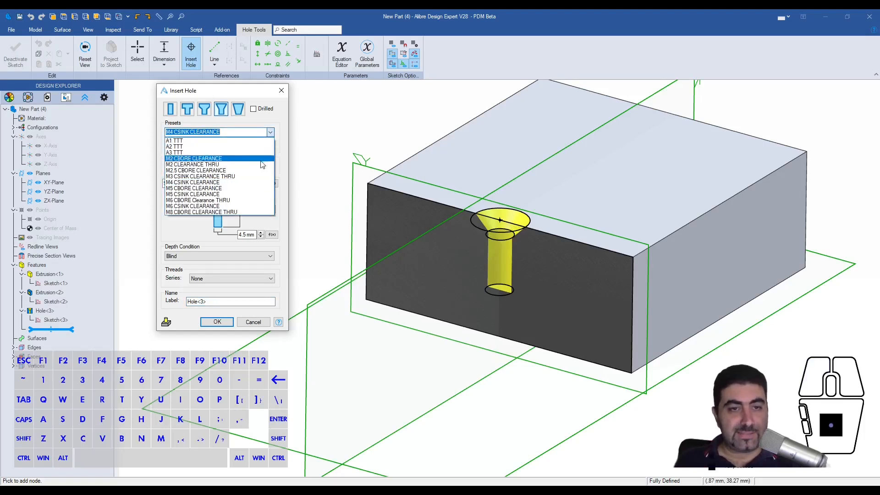
left_click(216, 201)
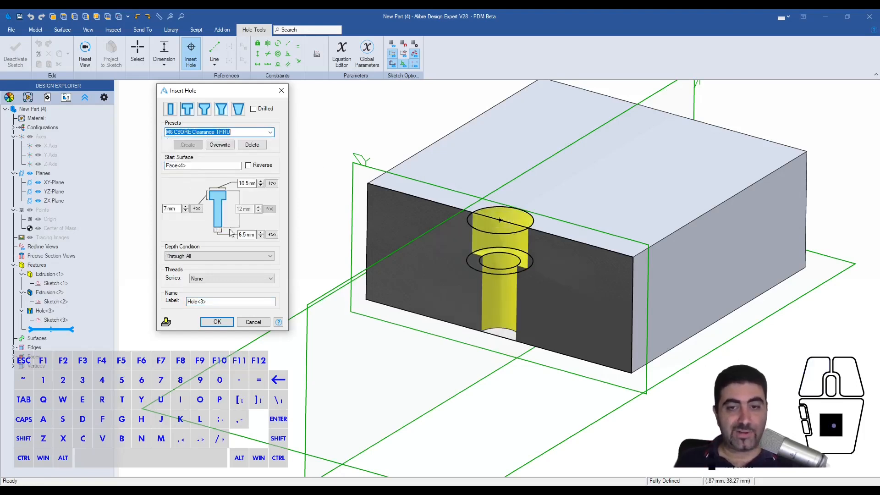
mouse_move(519, 353)
middle_mouse_down()
mouse_move(538, 320)
mouse_move(526, 350)
middle_mouse_up()
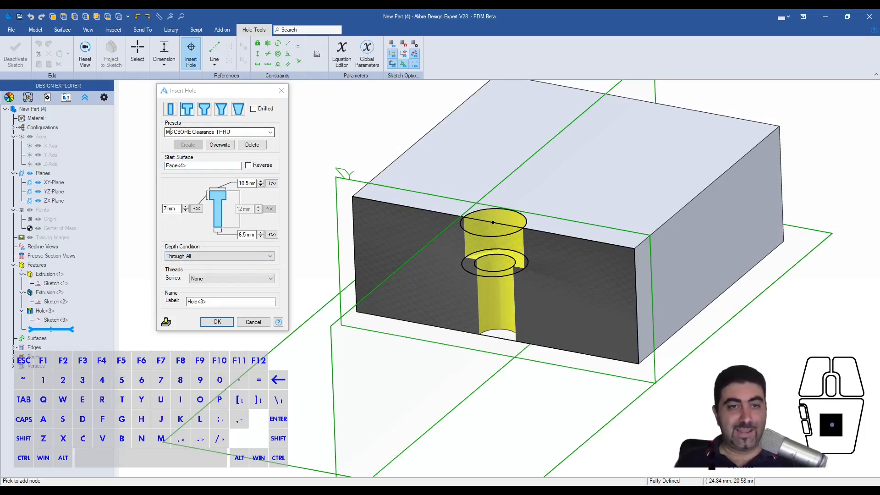
left_click(253, 322)
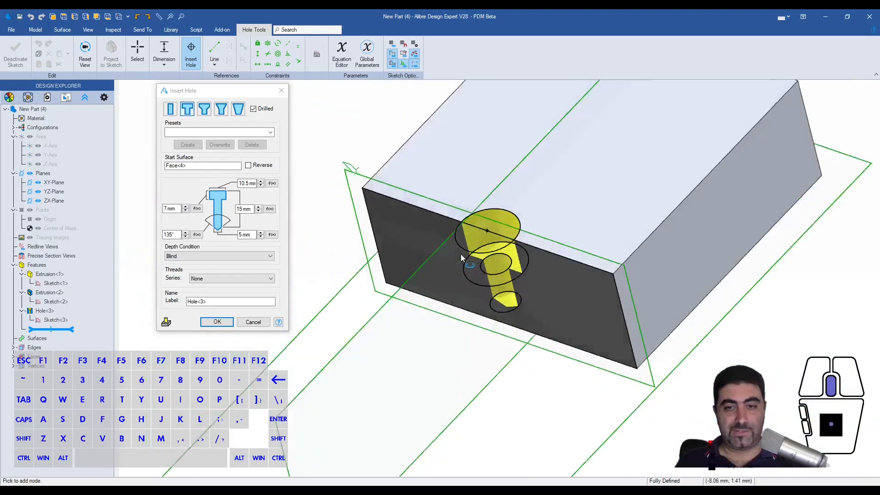
Set the hole's counterbore to 6 mm deep and 11 mm in diameter
type("6")
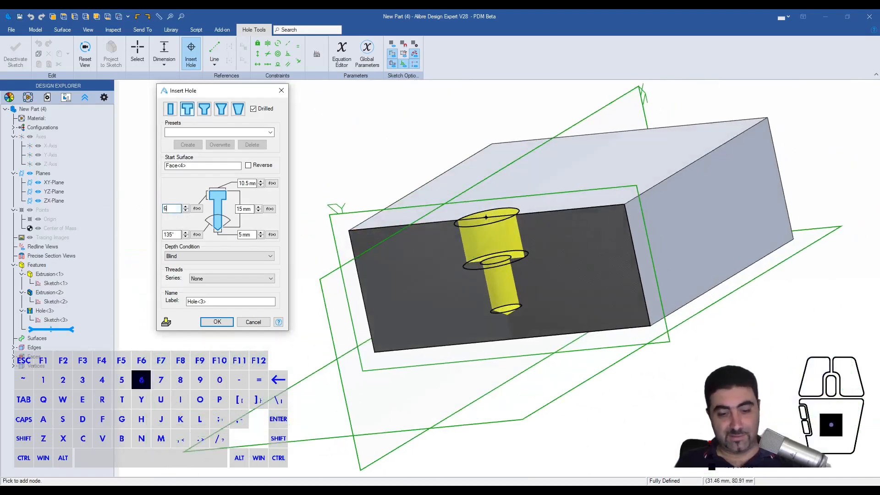
double_click(248, 183)
type("11")
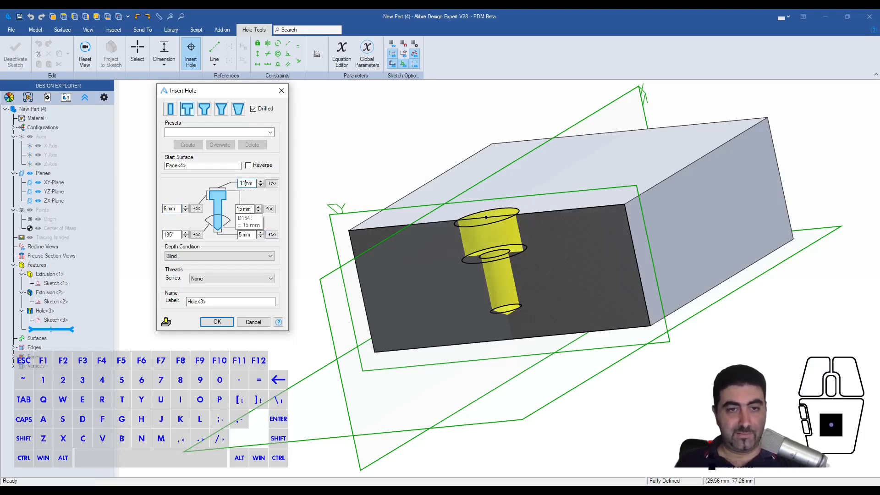
type("1")
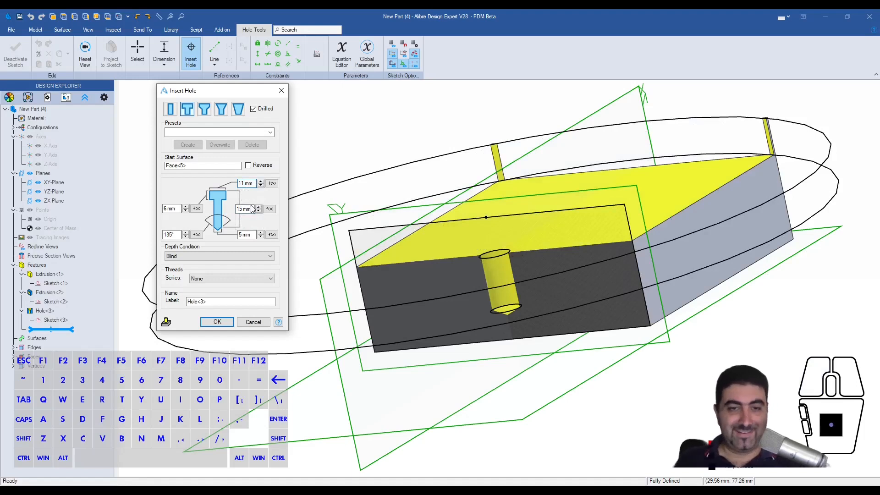
Set the counterbored hole's overall depth to 20 mm and its drill diameter to 7 mm
left_click(252, 209)
key("ctrl+a")
type("20")
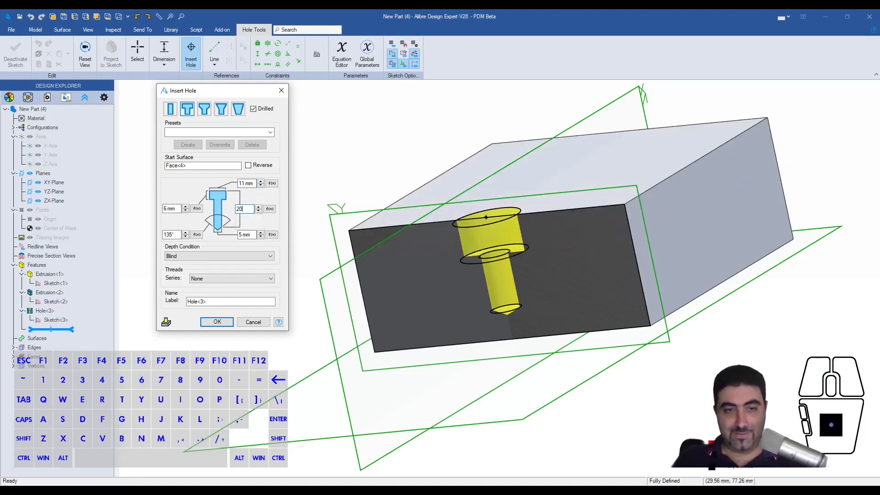
key("Tab")
left_click(243, 235)
key("ctrl+a")
type("7")
left_click(217, 302)
Save the counterbored hole's settings as a new preset called Name and accept the hole
middle_click_drag(566, 286, 488, 199)
scroll(488, 199, "up", 3)
middle_click_drag(590, 242, 600, 237)
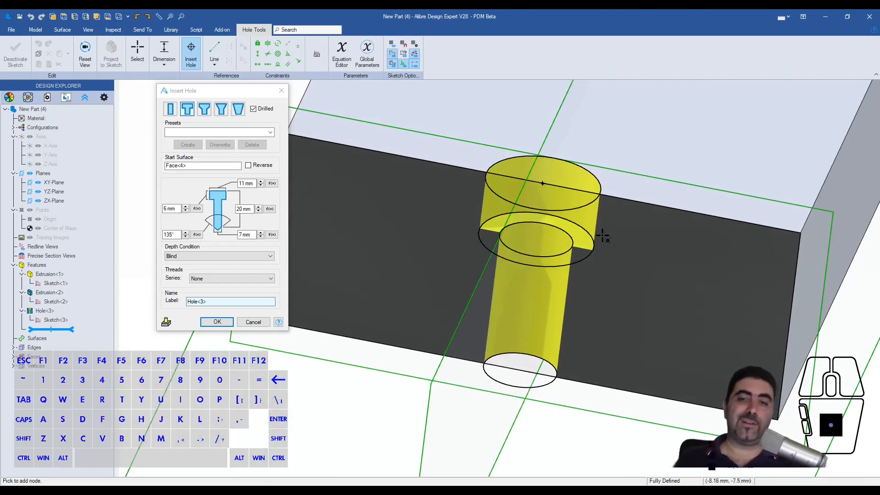
scroll(478, 287, "down", 3)
middle_click_drag(565, 201, 560, 208)
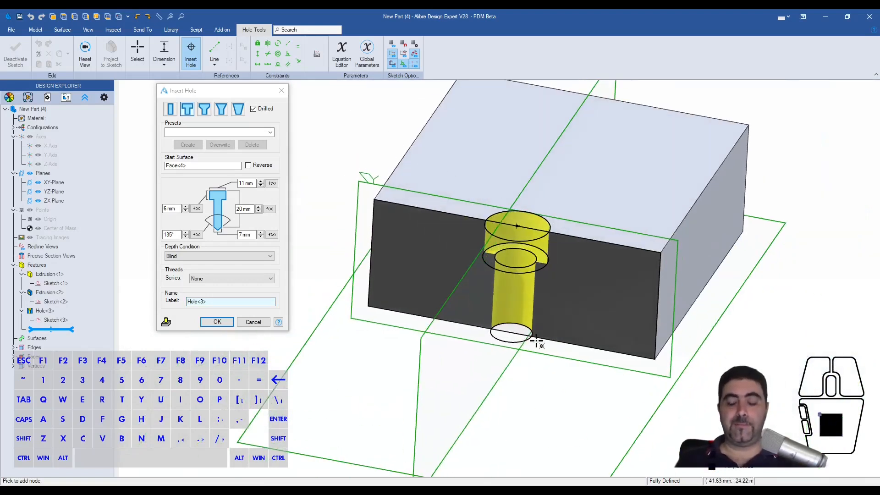
scroll(536, 341, "down", 2)
scroll(556, 299, "up", 2)
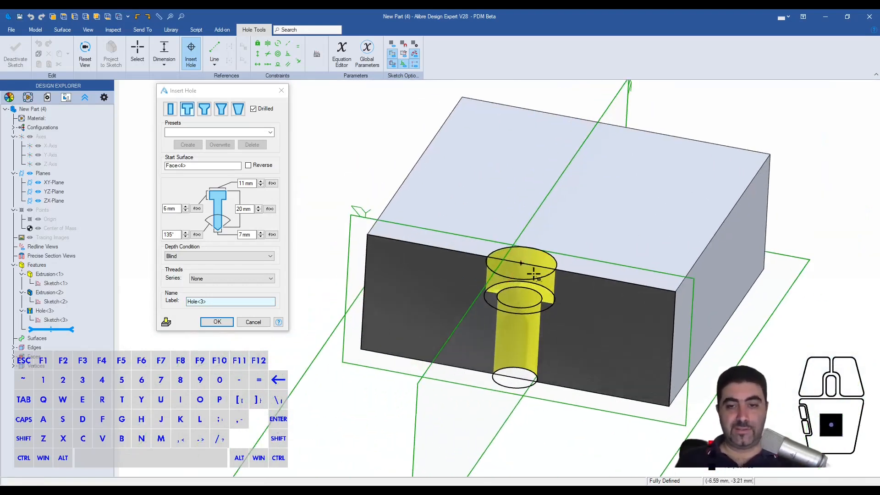
left_click(166, 133)
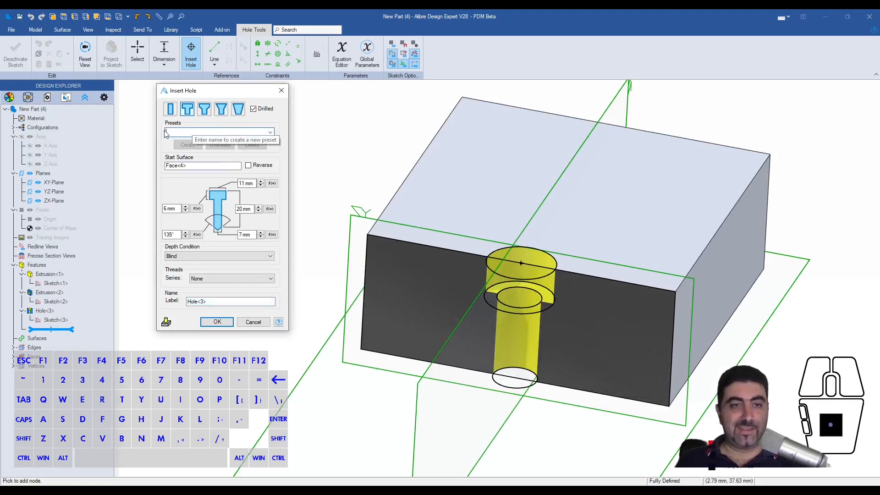
type("Name")
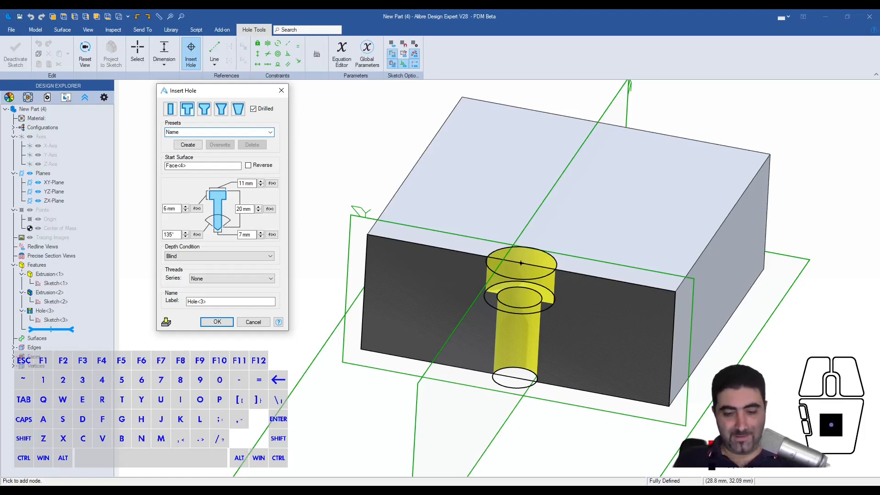
key("shift+Tab")
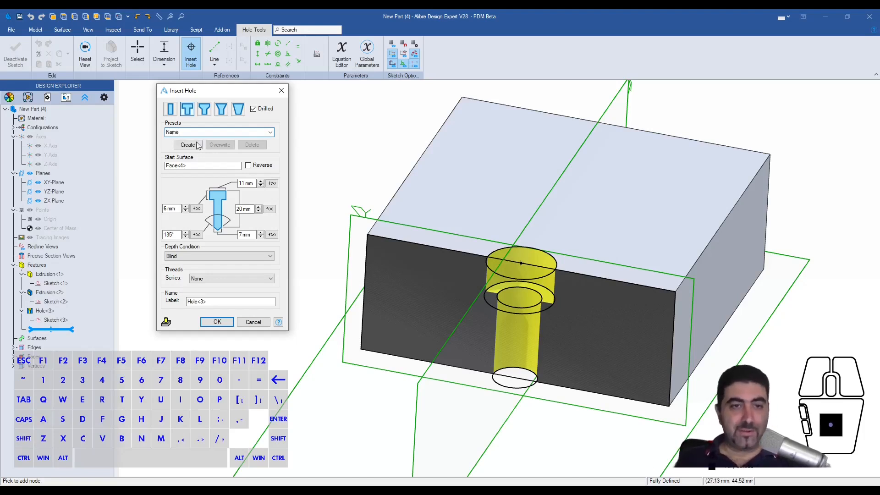
left_click(187, 145)
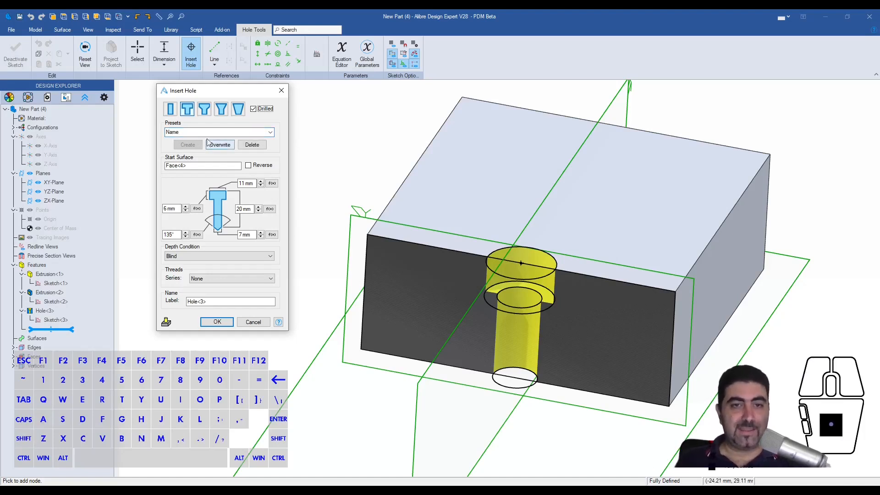
left_click(217, 322)
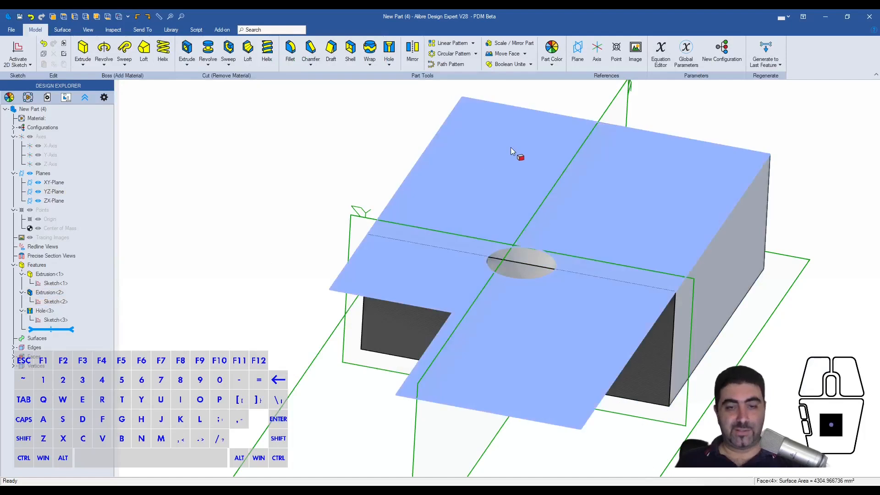
Insert a second hole on the top face beside the first, using the saved preset called Name
key("h")
left_click(659, 179)
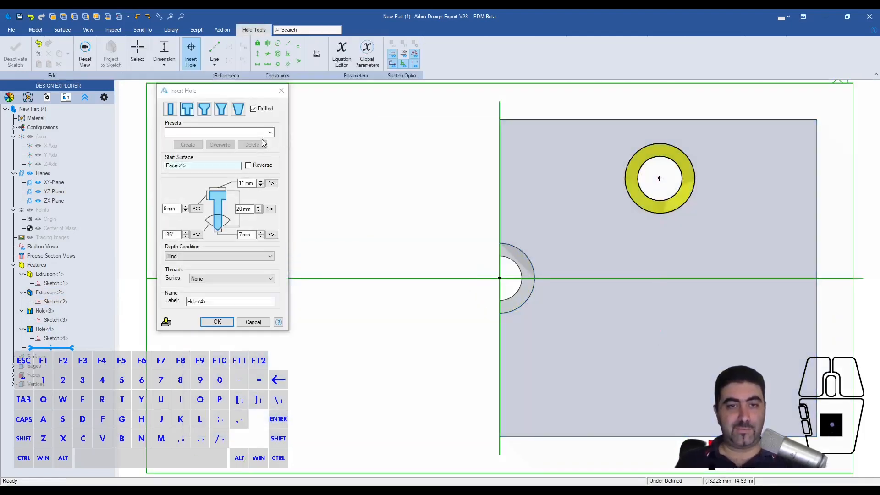
left_click(270, 133)
left_click(207, 218)
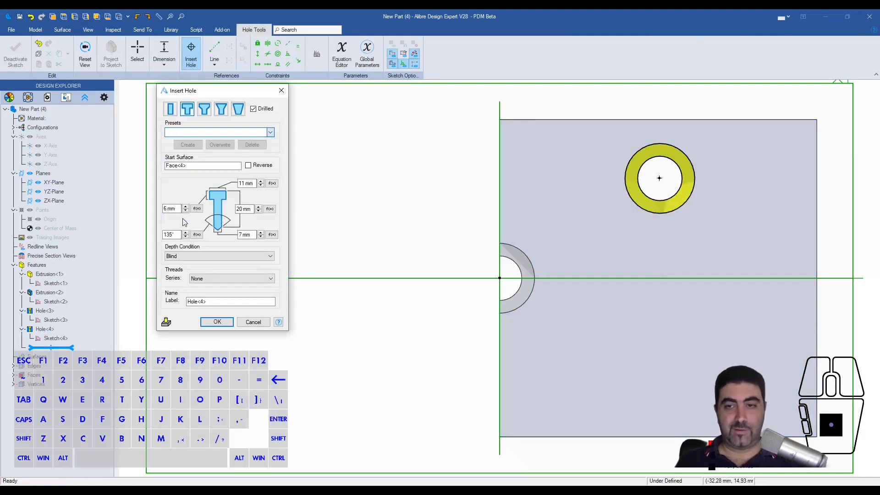
left_click(270, 132)
left_click(235, 161)
left_click(270, 132)
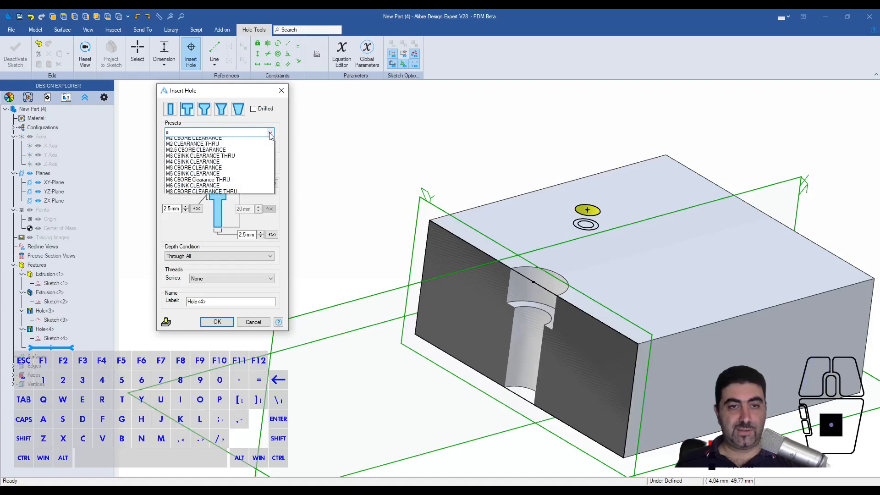
left_click(207, 219)
middle_click_drag(532, 239, 580, 250)
left_click(217, 321)
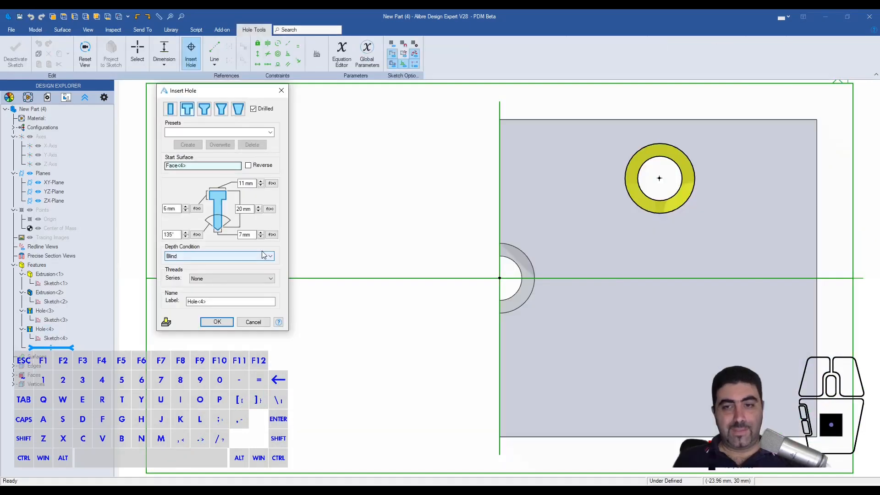
Apply the M2.5 CBORE CLEARANCE preset to the second hole
left_click(270, 132)
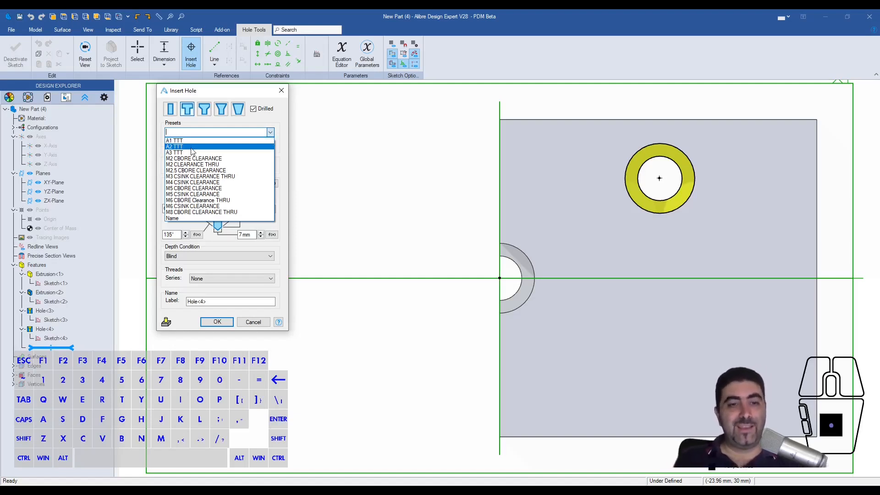
left_click(192, 170)
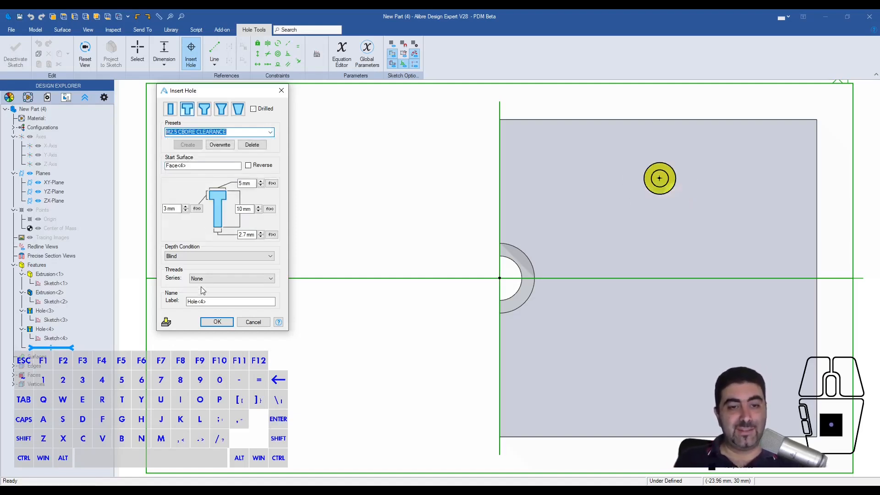